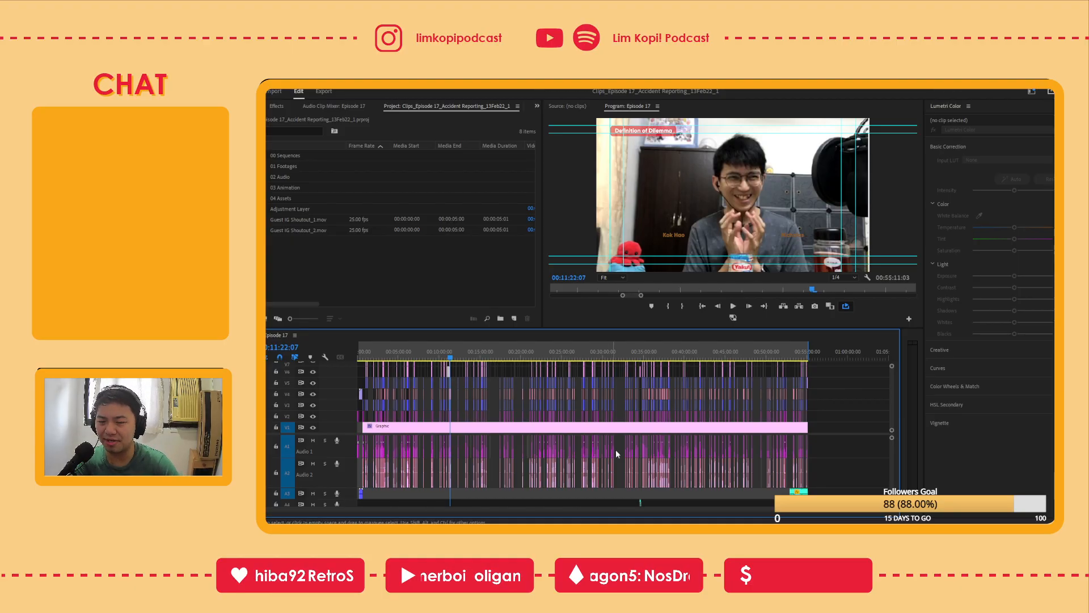
Look through the segment title clips on the Episode 17 timeline, from the opening to the Definition of Dilemma segment
left_click(390, 267)
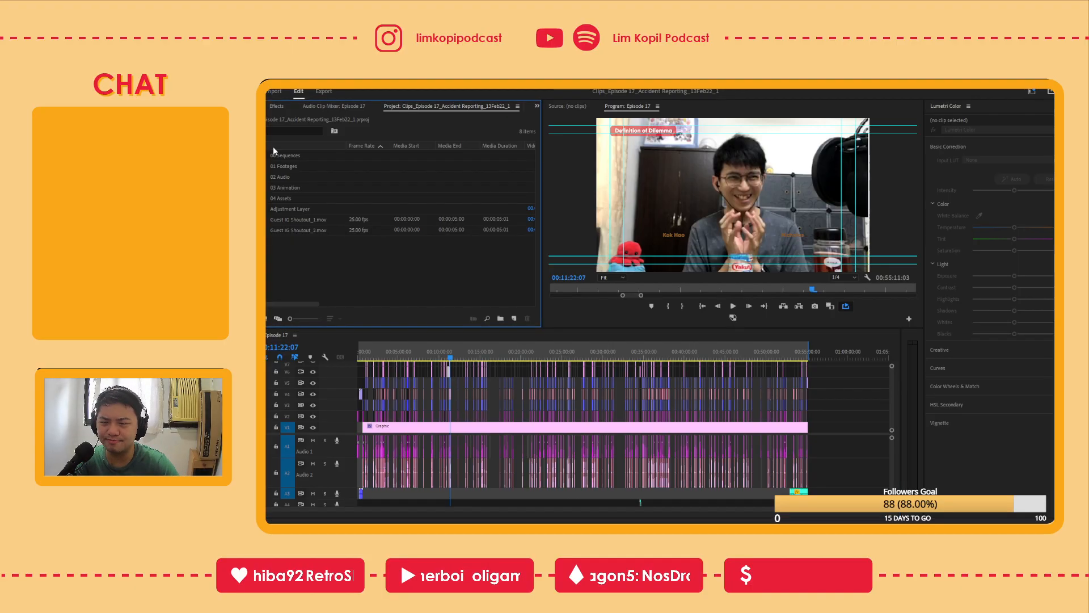
left_click(402, 362)
key("=")
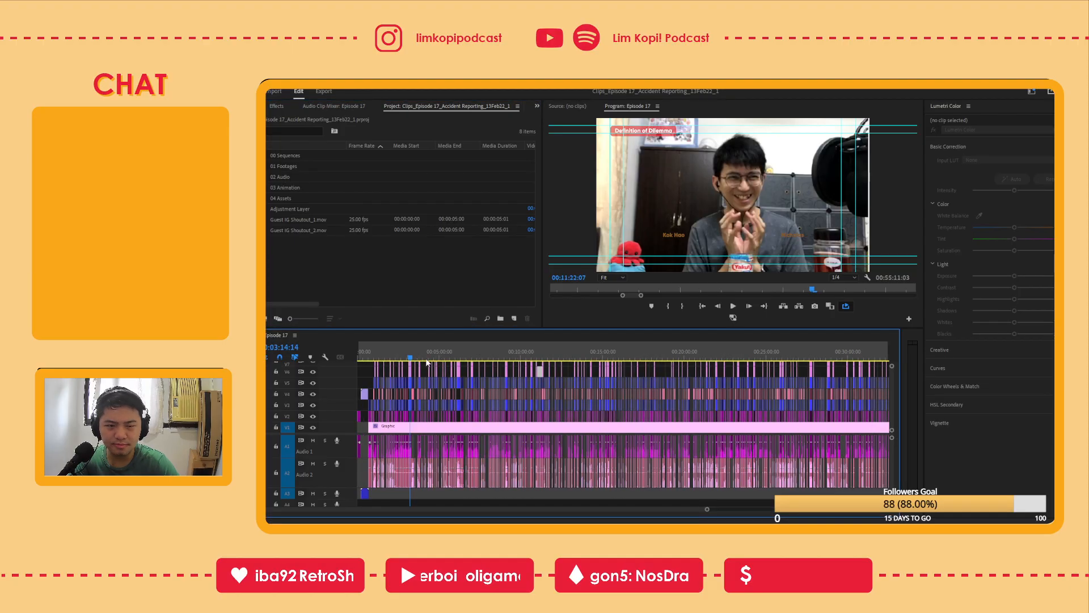
left_click(408, 358)
key("=")
key("=")
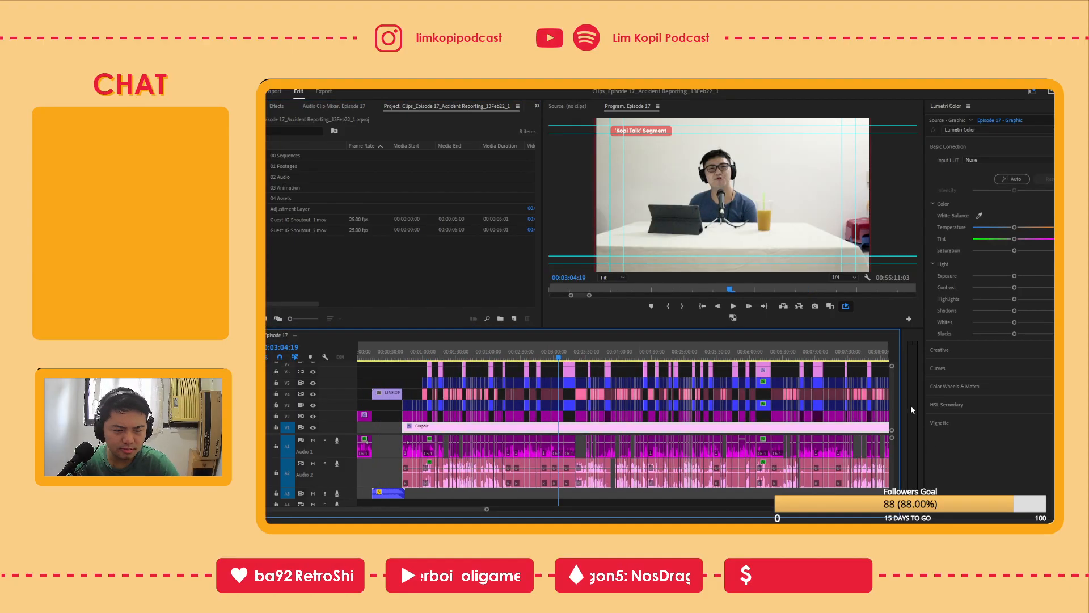
scroll(891, 378, "up", 3)
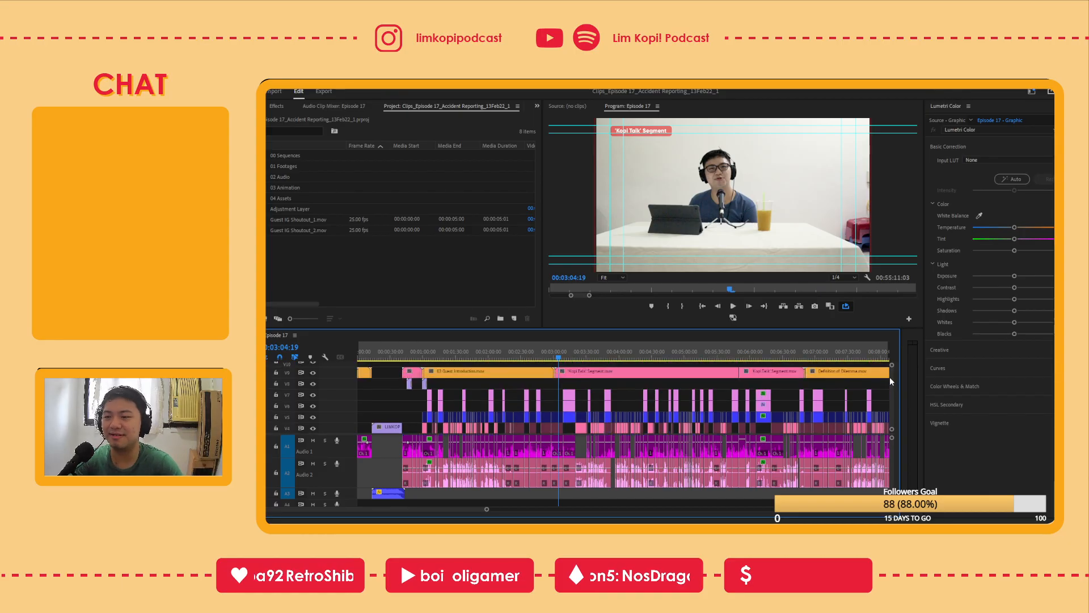
left_click(640, 358)
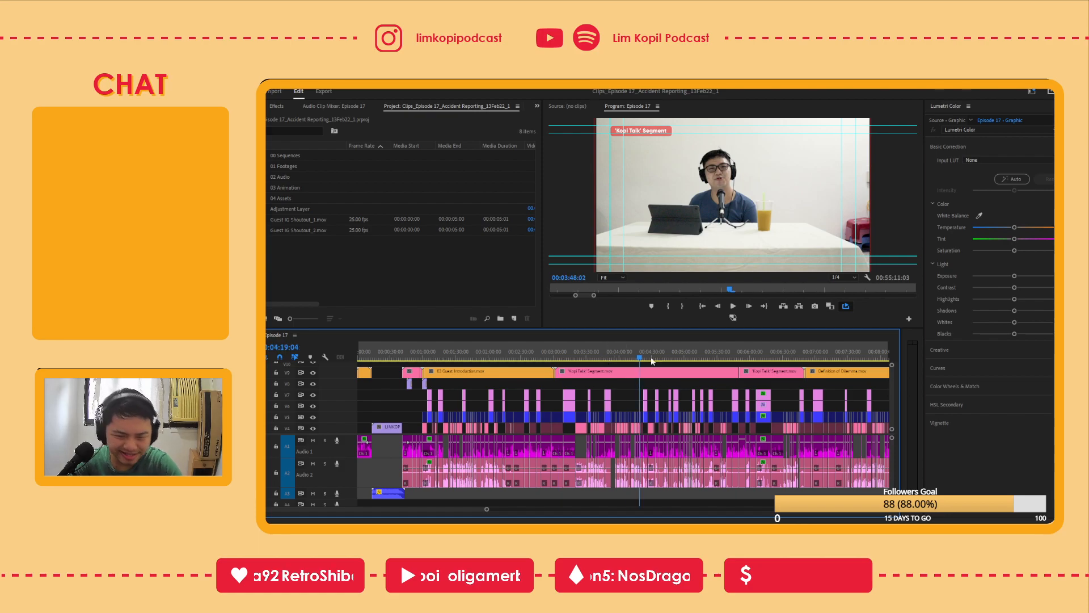
left_click(764, 358)
key("minus")
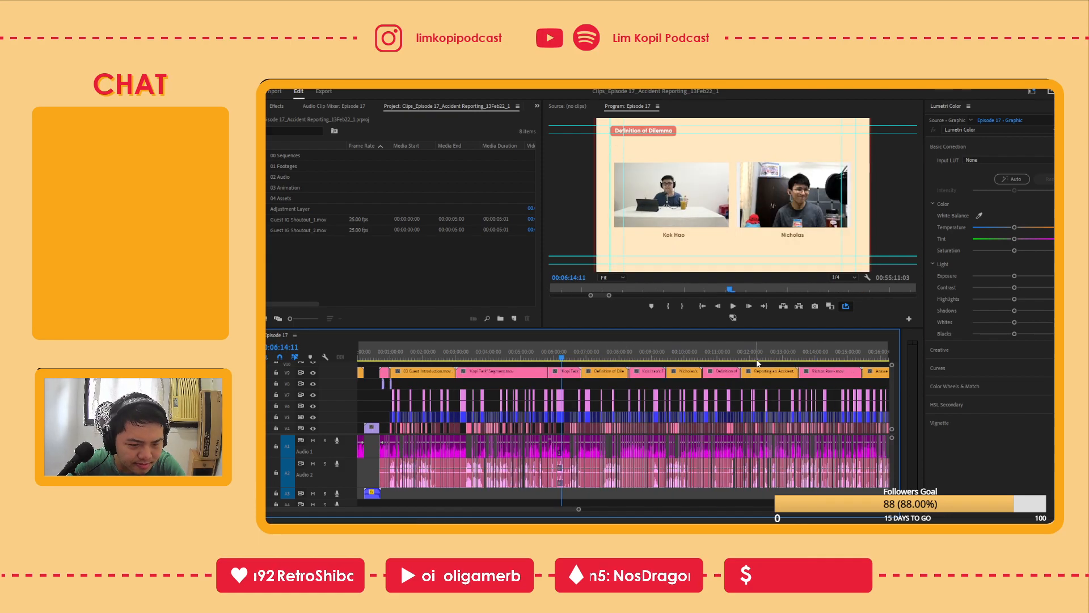
Find the start of the Reporting an Accident segment in Episode 17 and place the playhead there at 00:11:43:24
left_click(591, 357)
key("equal")
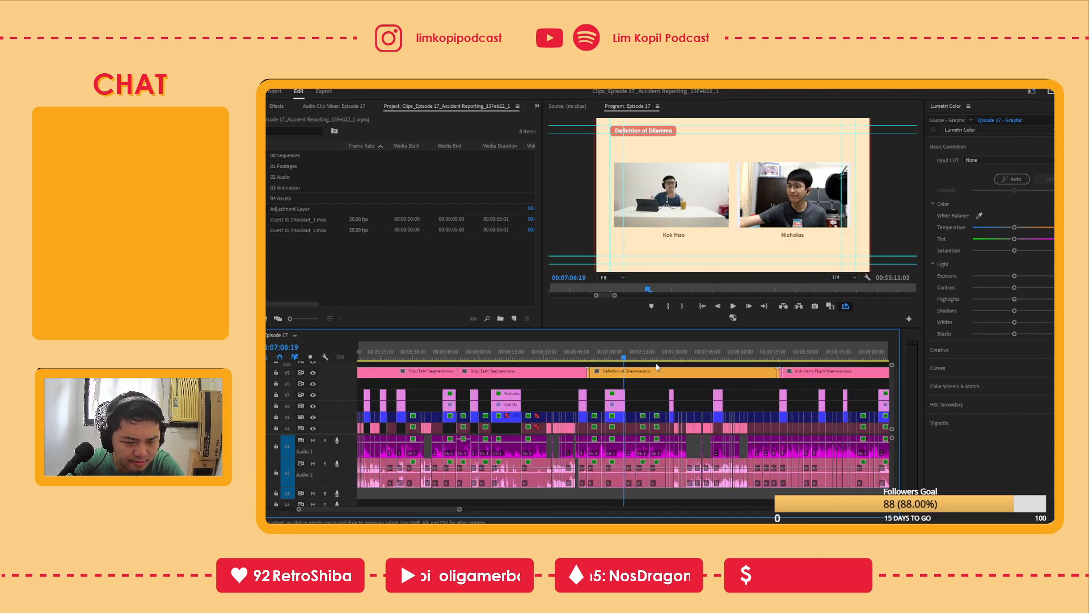
left_click(824, 358)
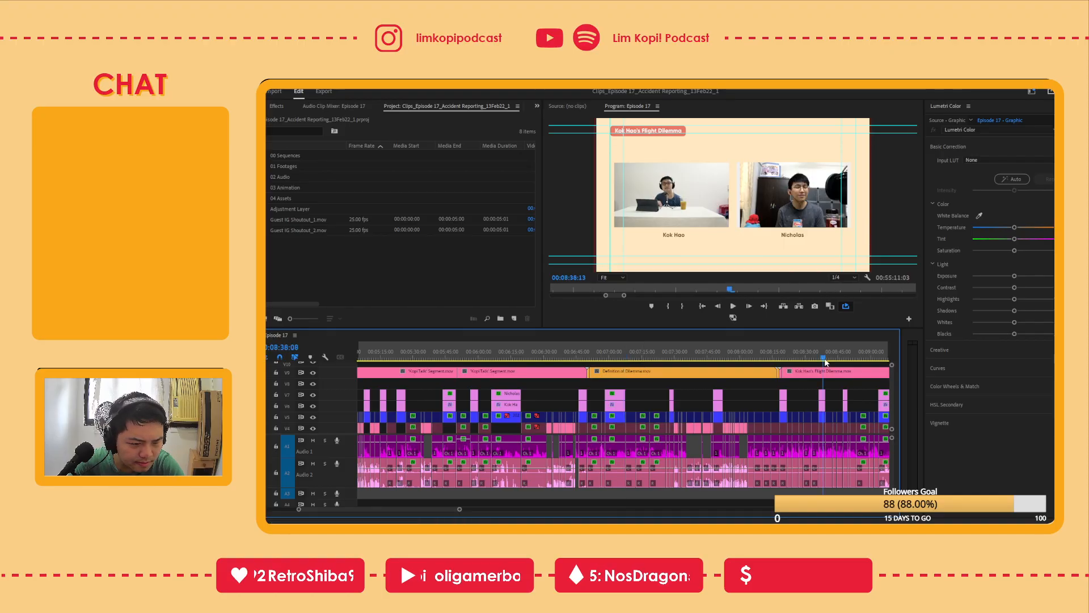
key("minus")
left_click(797, 356)
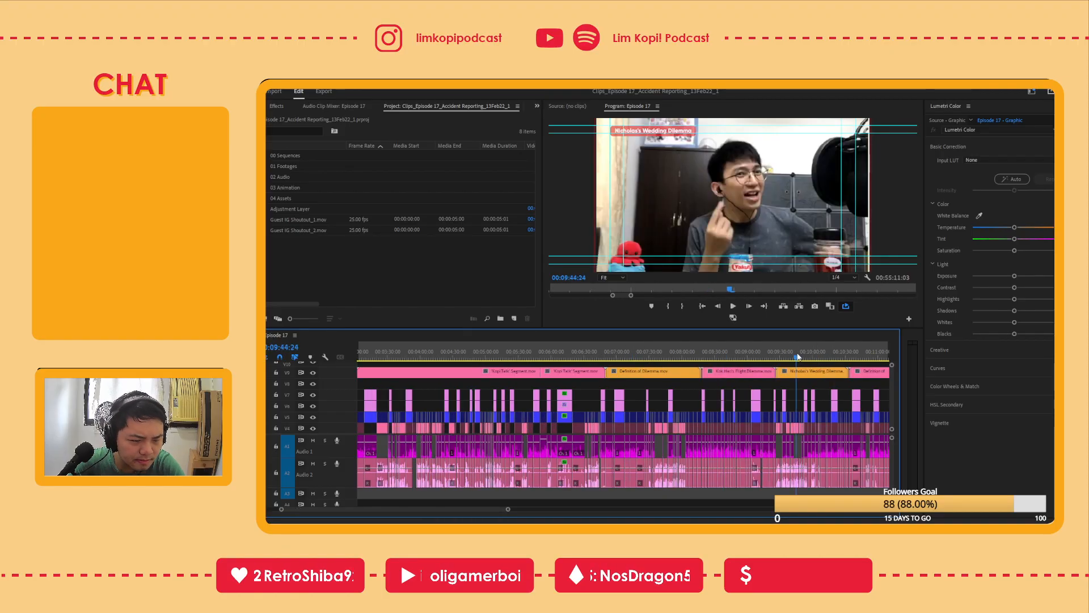
left_click(852, 358)
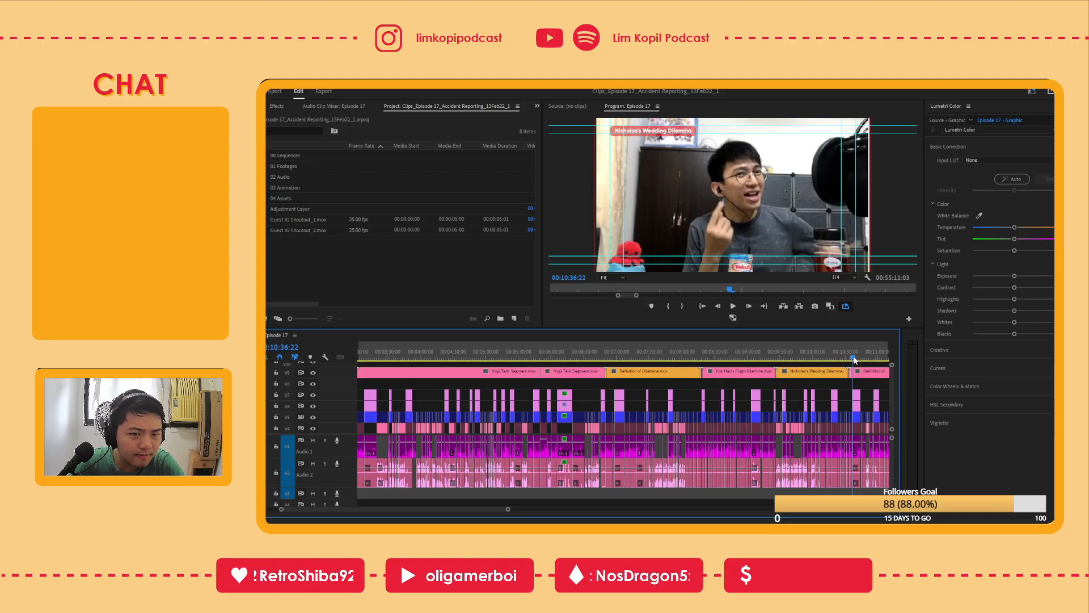
key("equal")
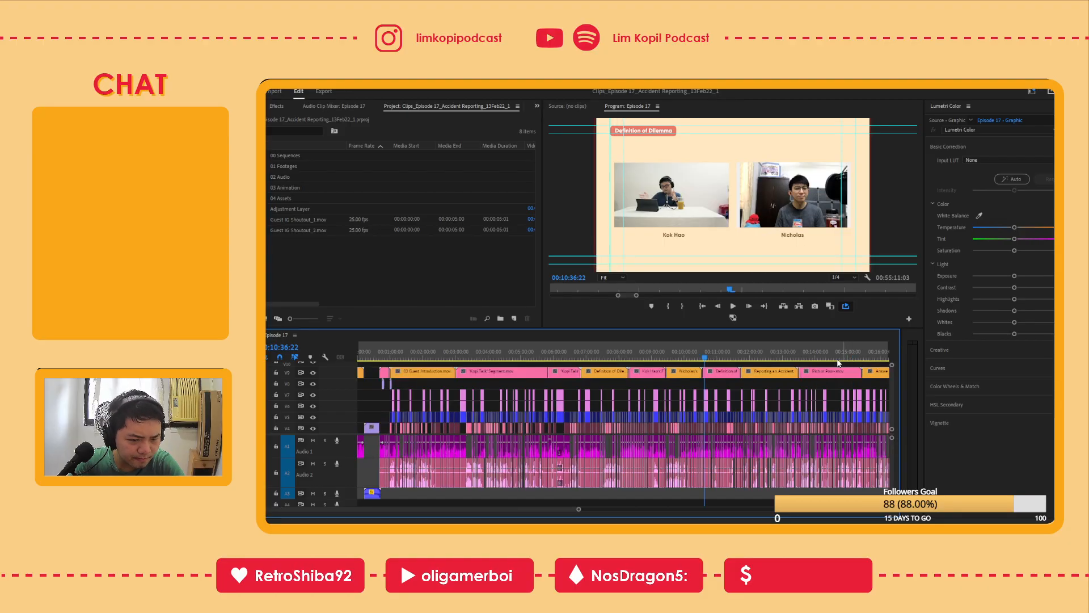
key("equal")
left_click(827, 356)
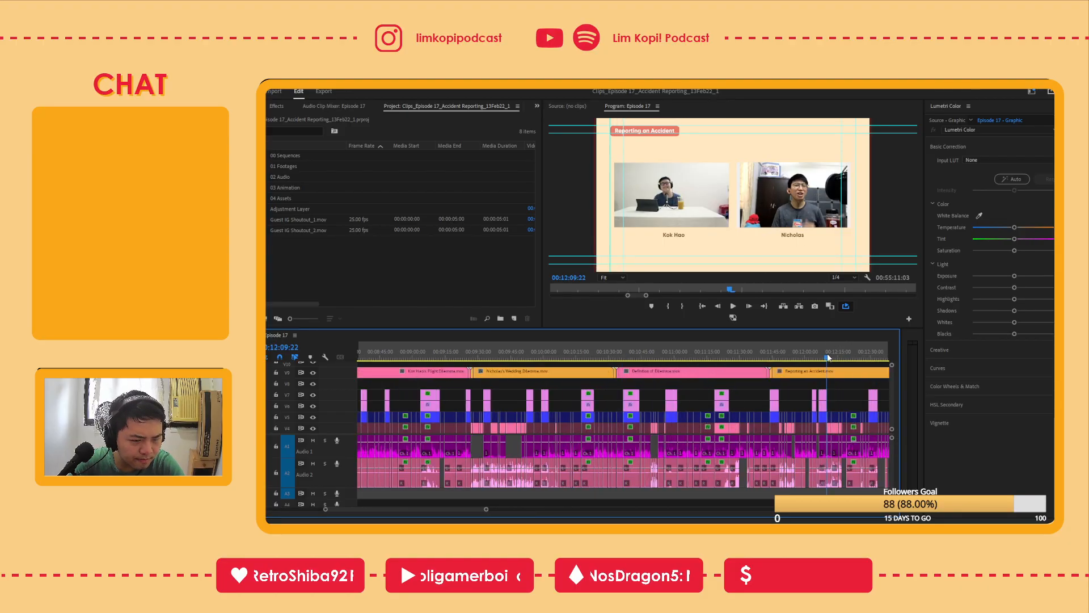
left_click(781, 356)
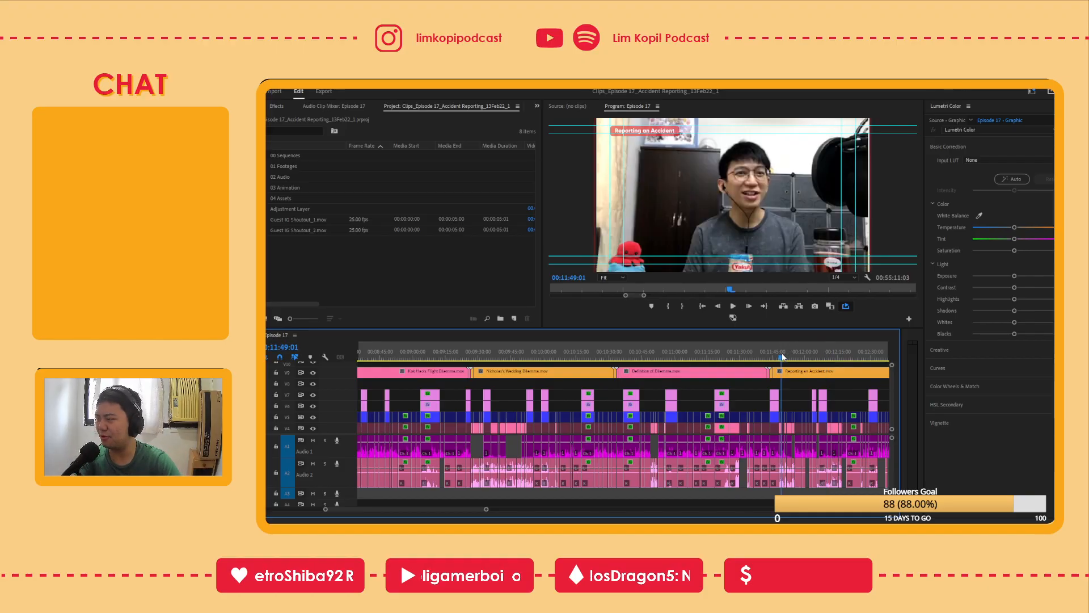
key("equal")
key("equal")
left_click_drag(617, 357, 581, 357)
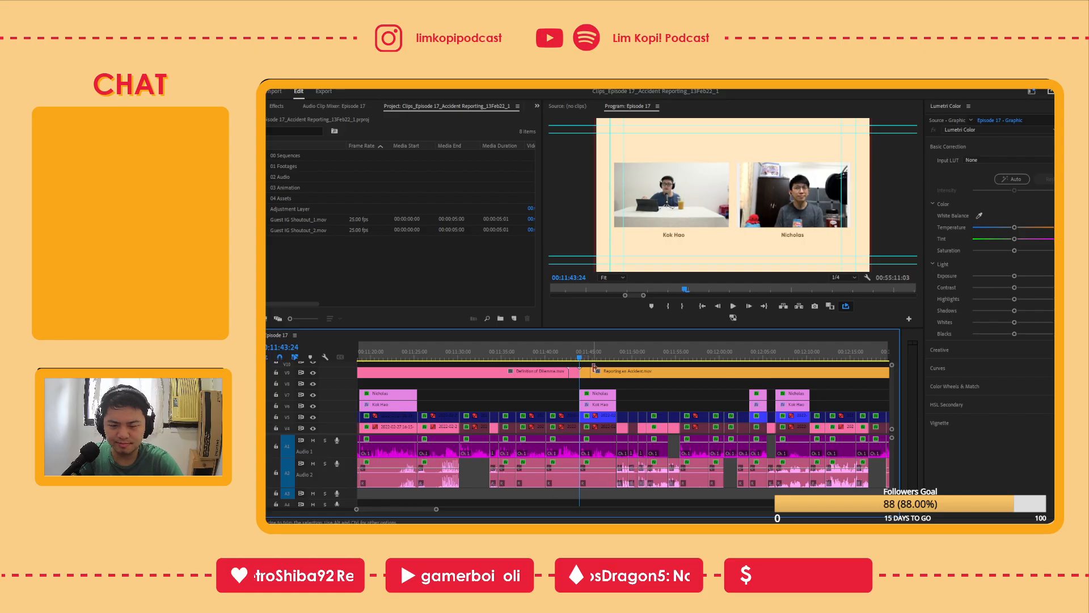
Create a bin named Clips inside the 00 Sequences bin of the project
left_click(312, 274)
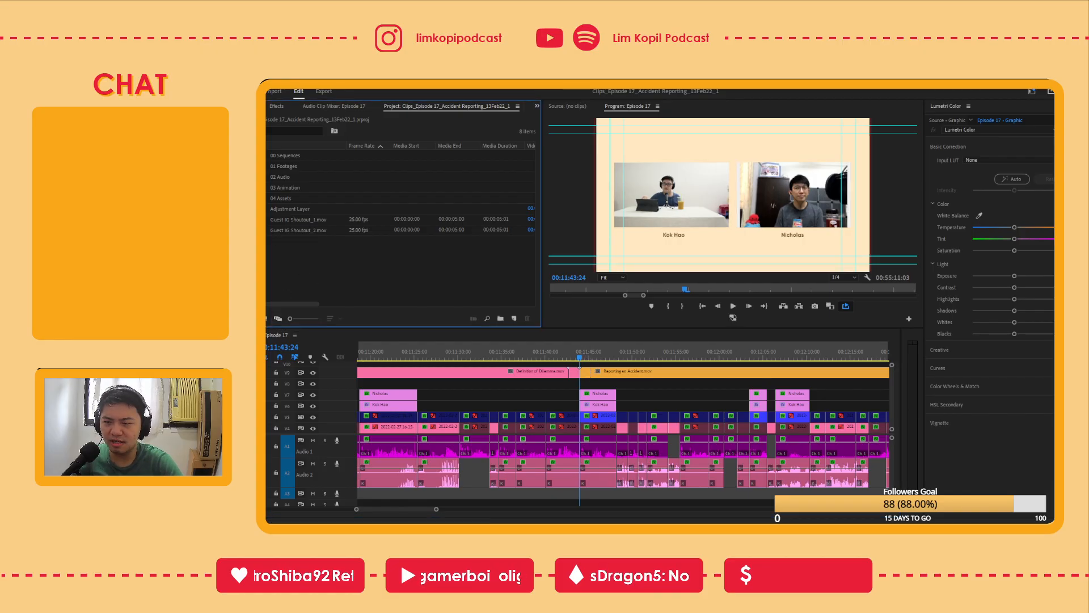
key("ctrl+v")
left_click(288, 156)
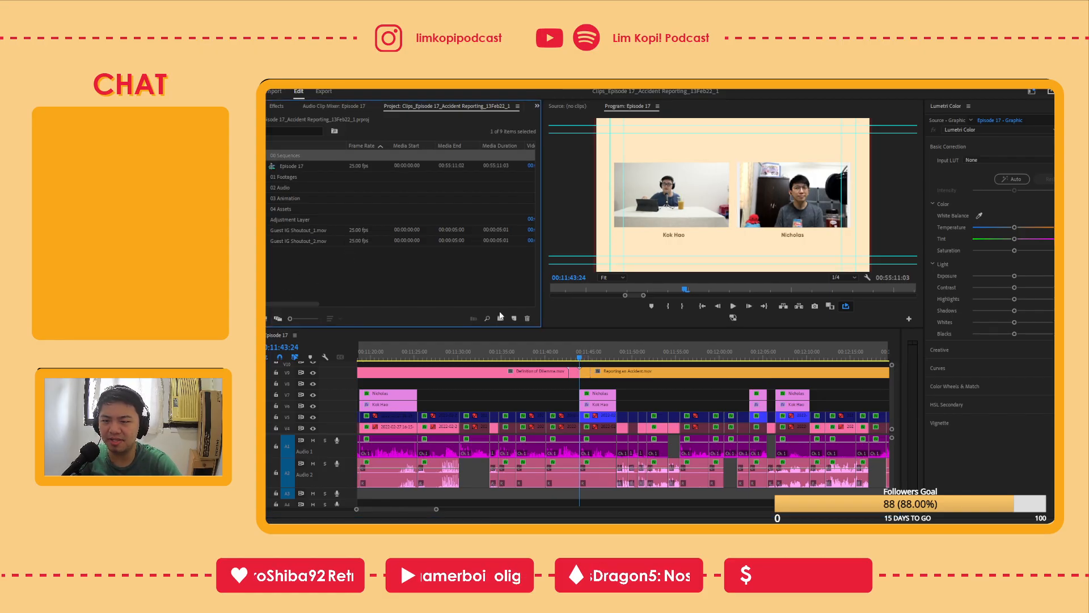
left_click(502, 317)
type("Clips")
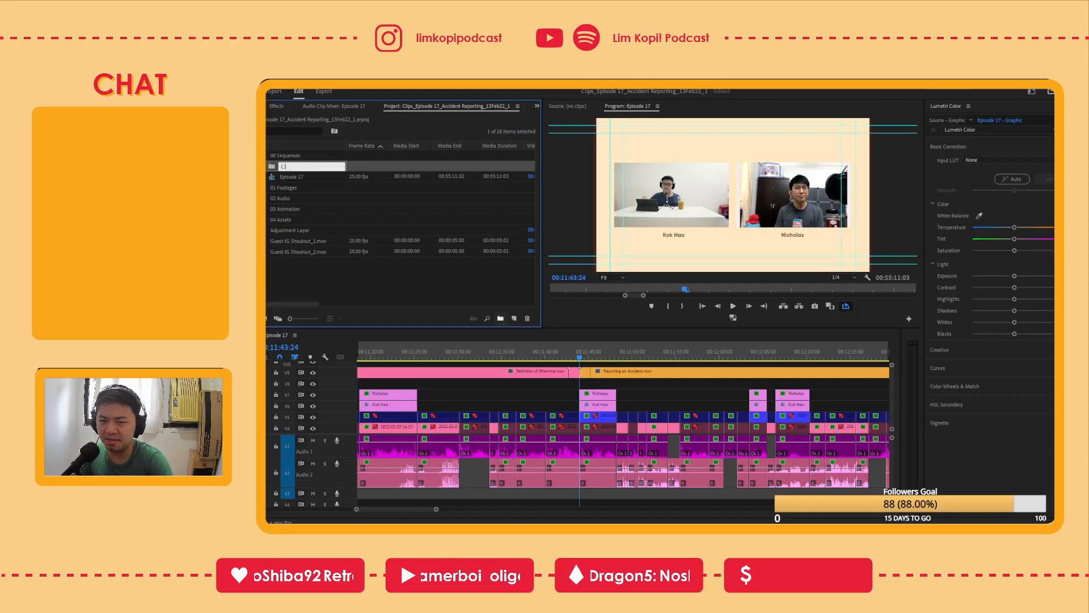
left_click(395, 294)
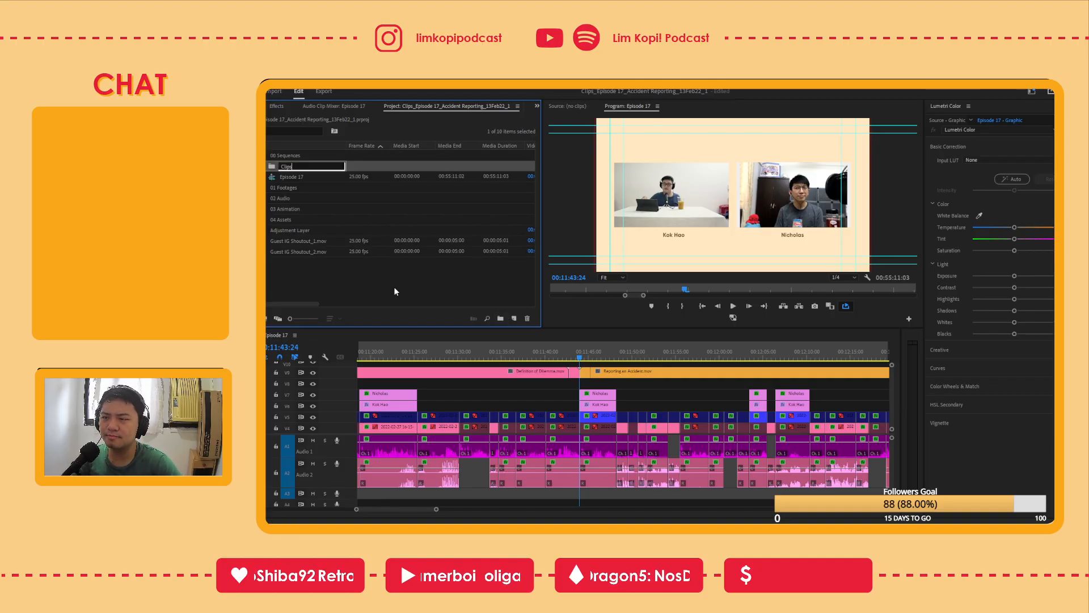
Duplicate the Episode 17 sequence and rename the copy Reporting An Accident
left_click(299, 176)
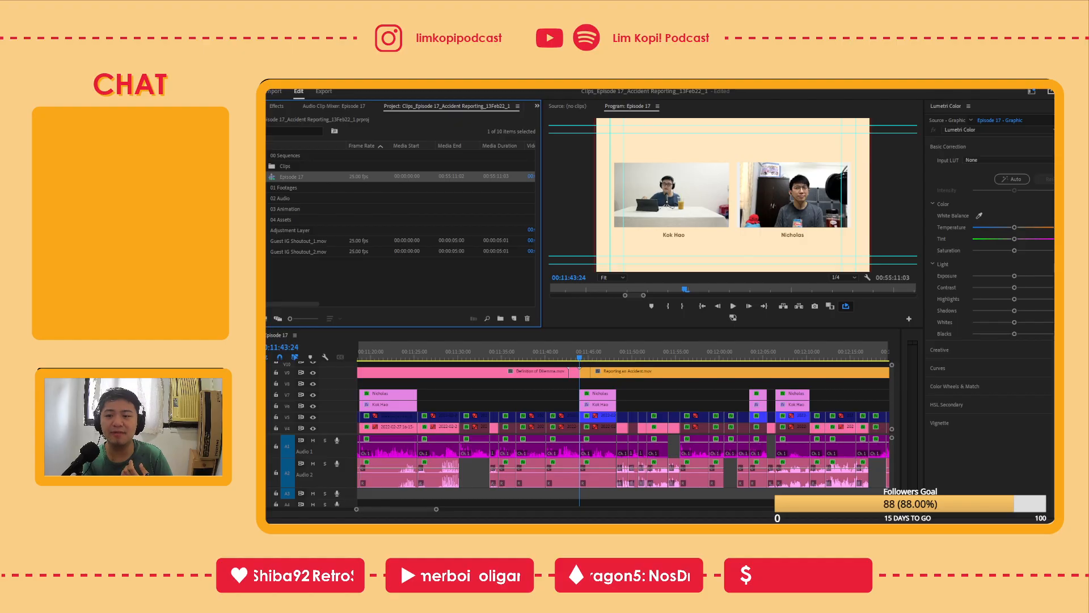
key("ctrl+v")
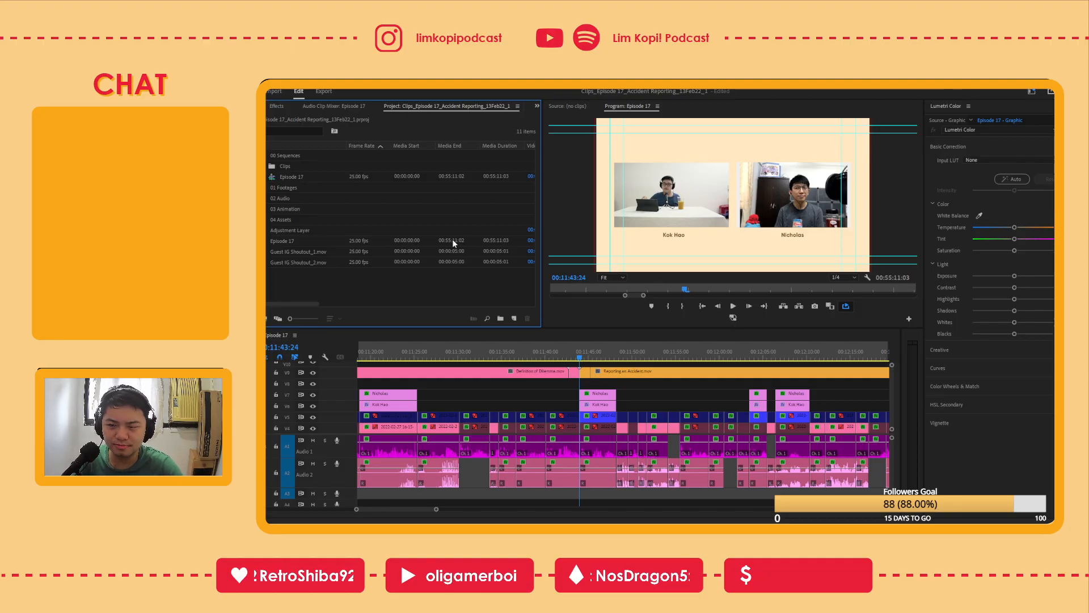
left_click(299, 239)
left_click(295, 241)
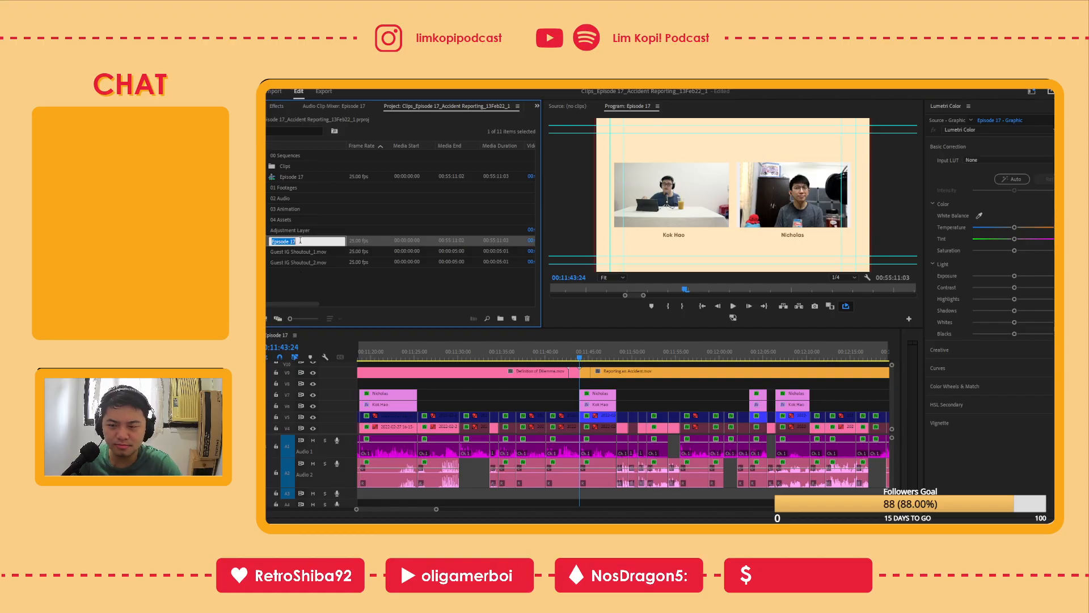
key("BackSpace")
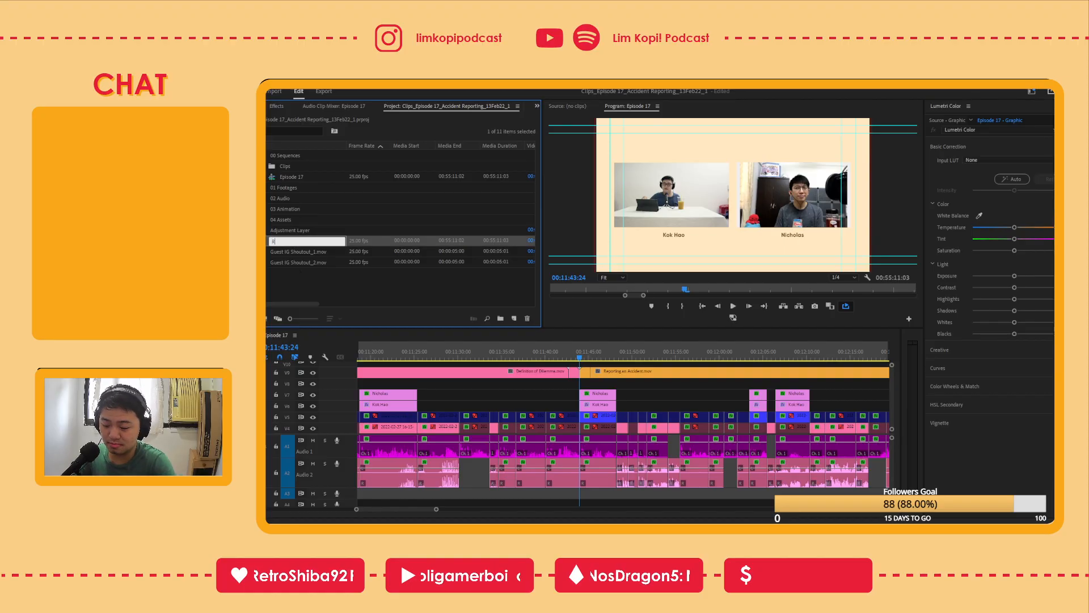
type("Reporting")
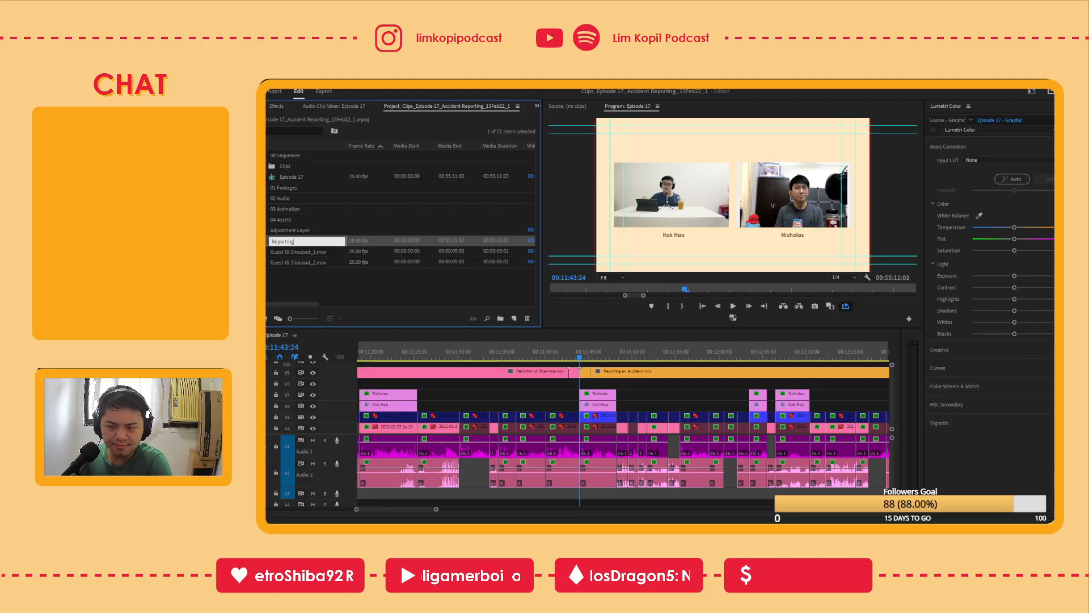
type(" An Accident")
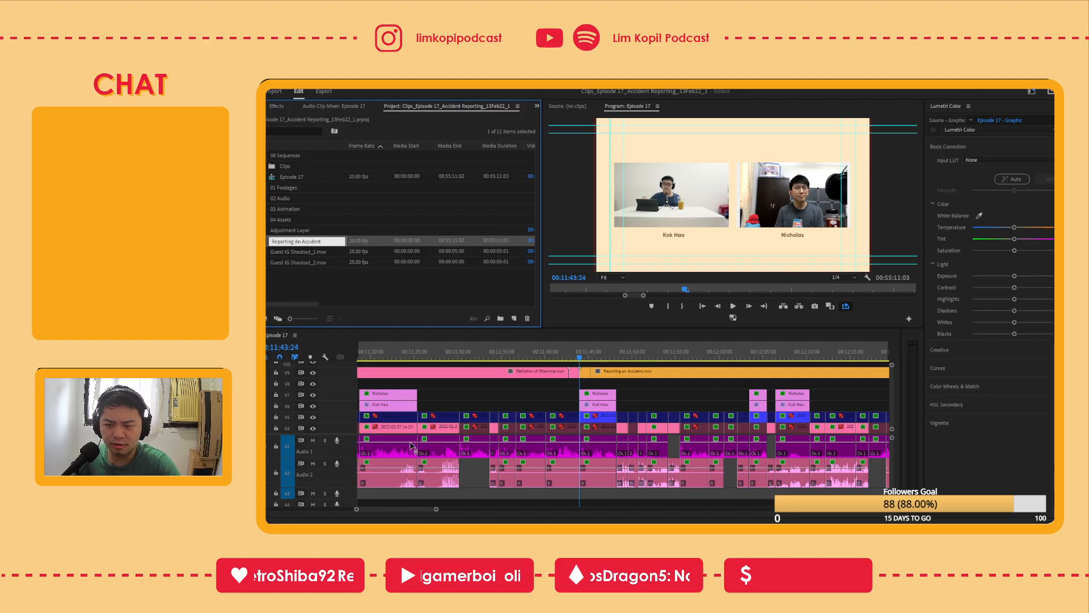
left_click(340, 297)
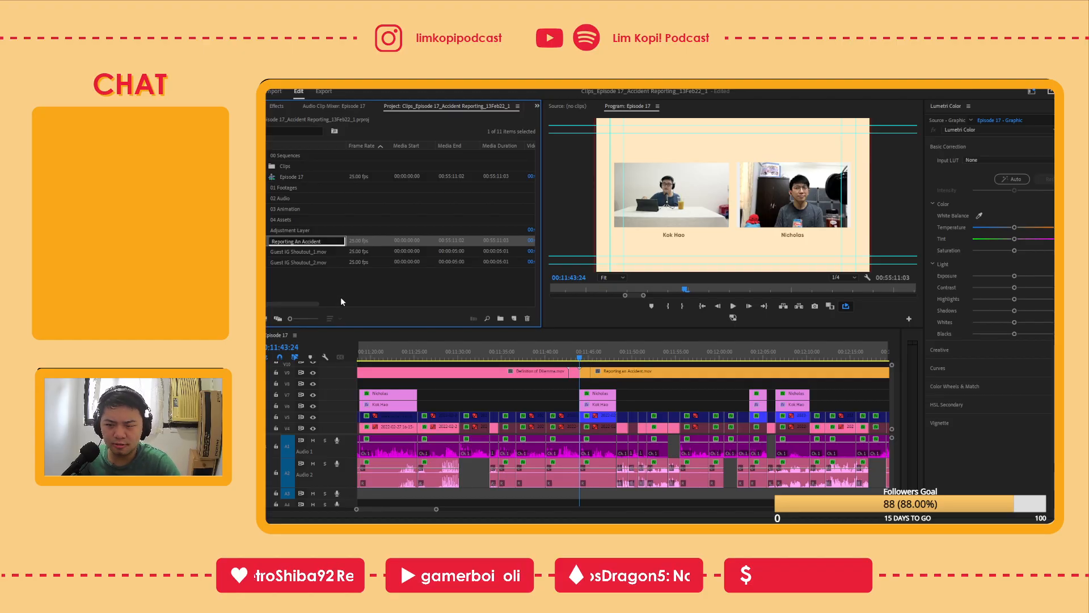
Move the Reporting An Accident sequence into the Clips bin and make it the only sequence open in the timeline
left_click_drag(306, 241, 294, 165)
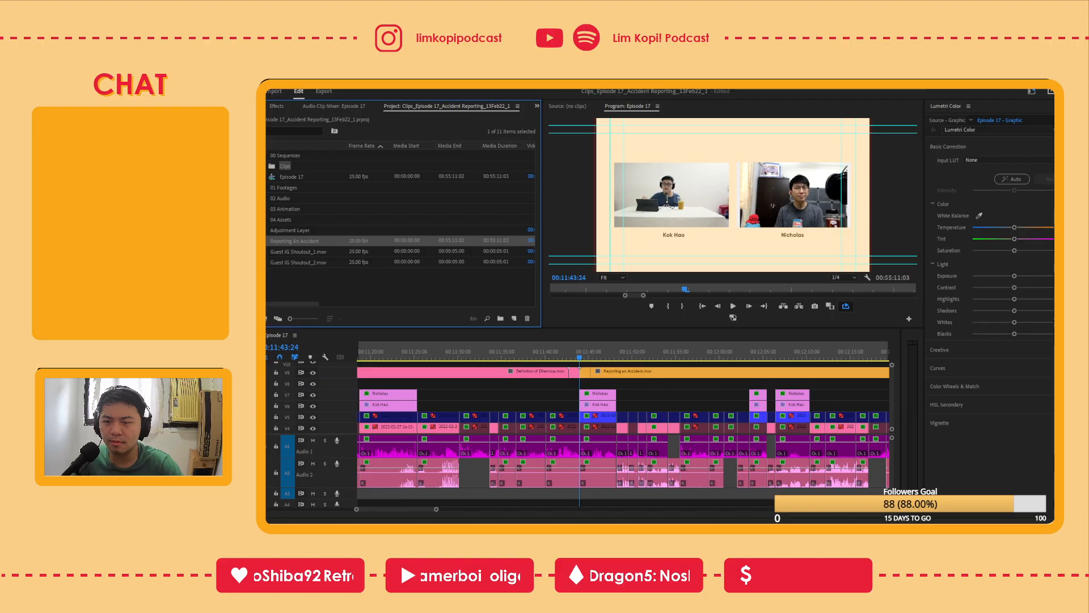
left_click(285, 180)
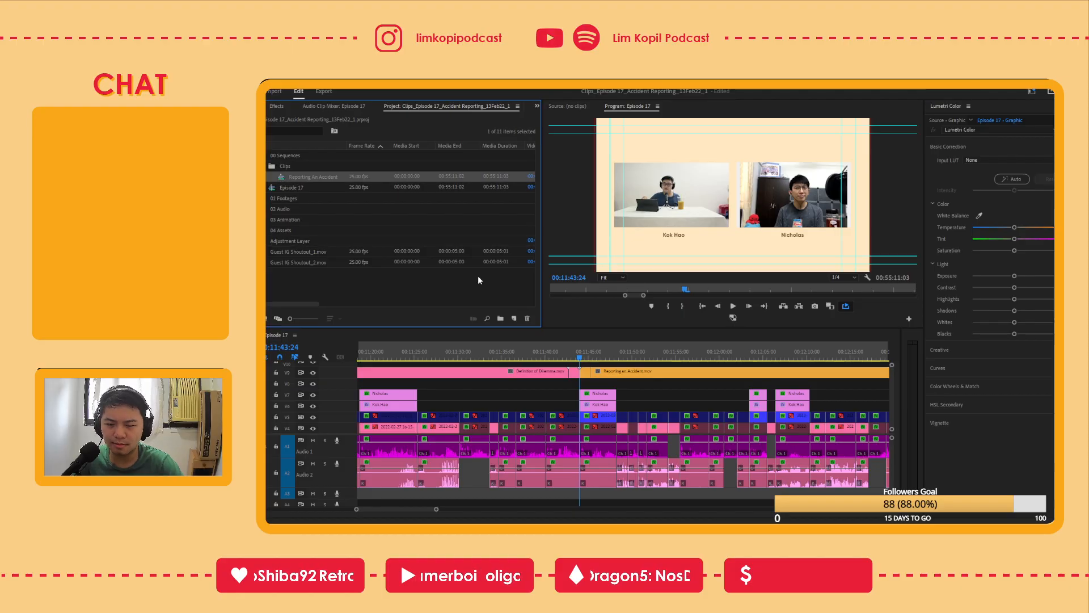
double_click(285, 179)
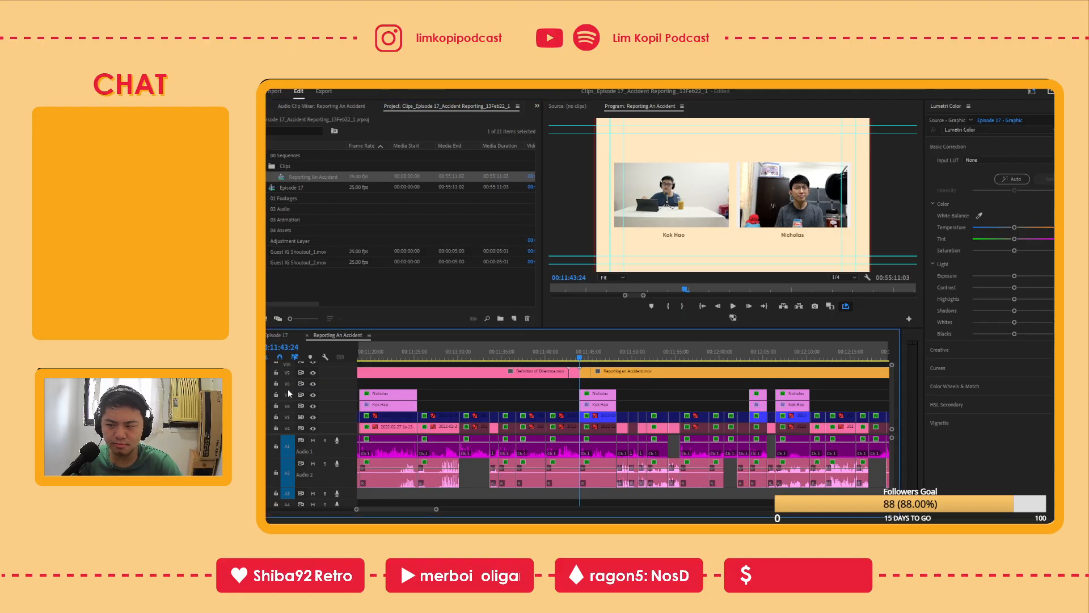
left_click(273, 335)
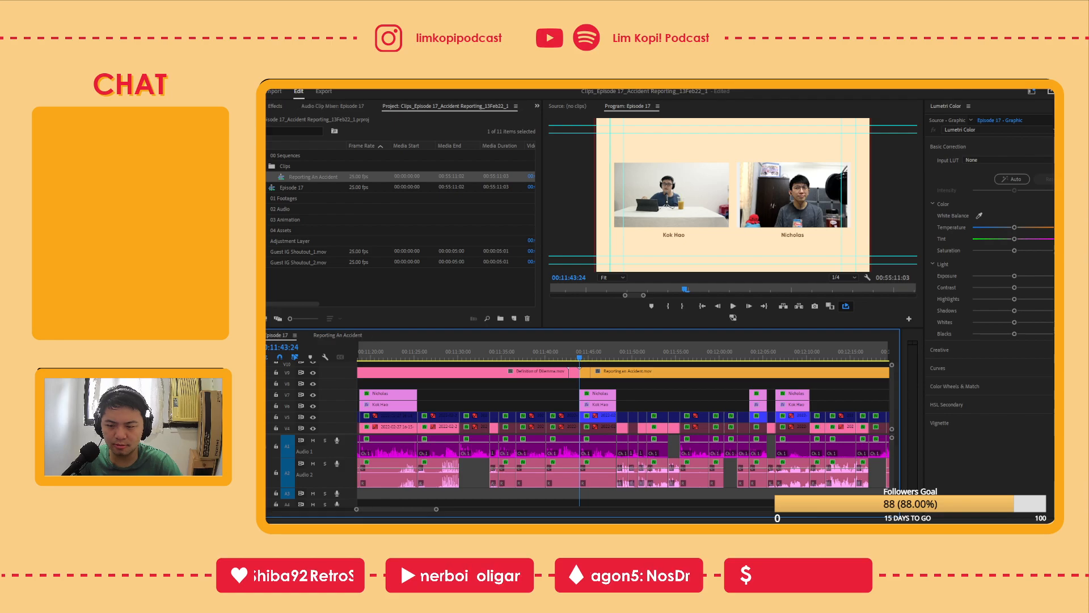
key("ctrl+w")
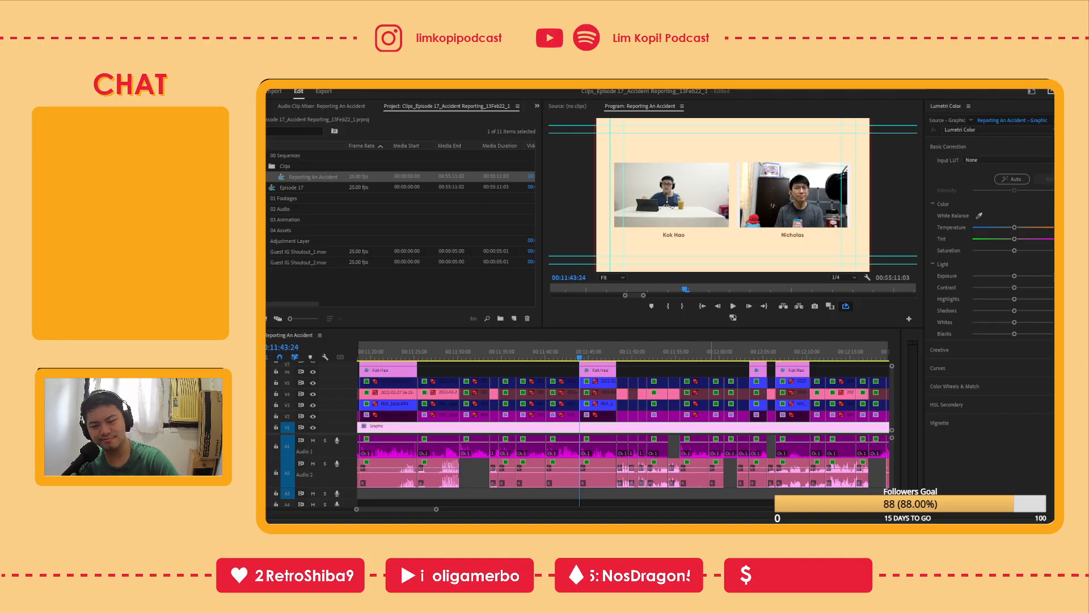
Play the transition from Definition of Dilemma into Reporting an Accident, starting from 00:11:36:00, to check where the segment begins
left_click(644, 373)
left_click(617, 377)
key("equal")
key("equal")
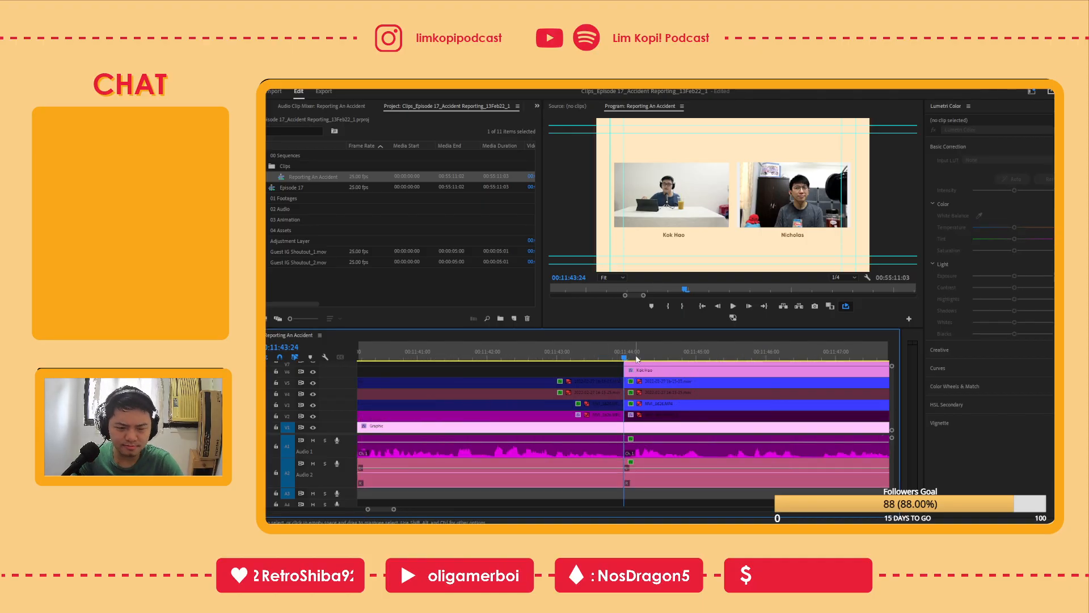
key("minus")
key("minus")
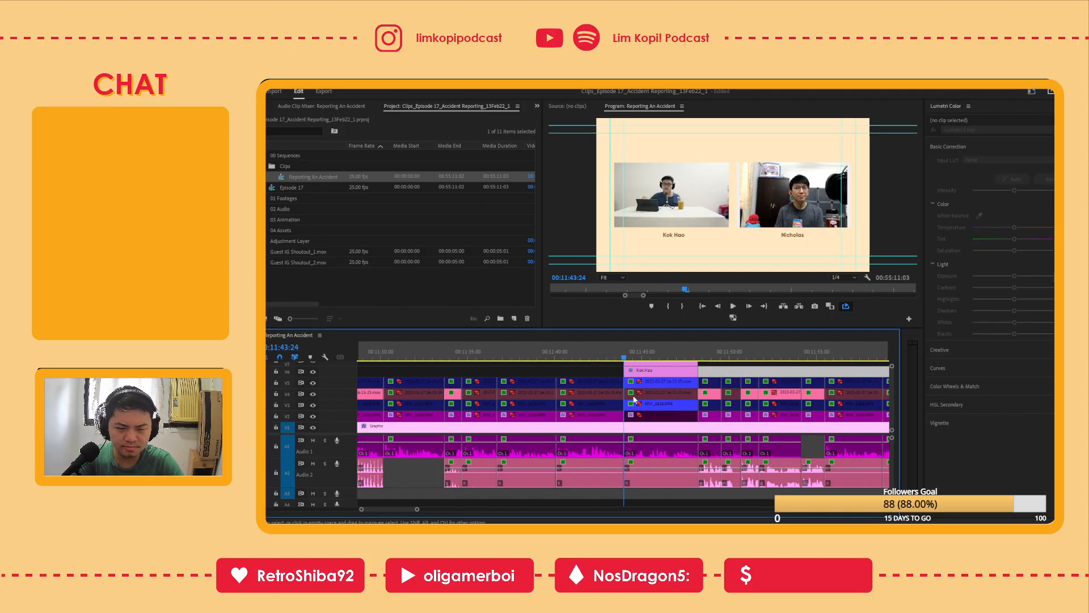
scroll(894, 392, "up", 3)
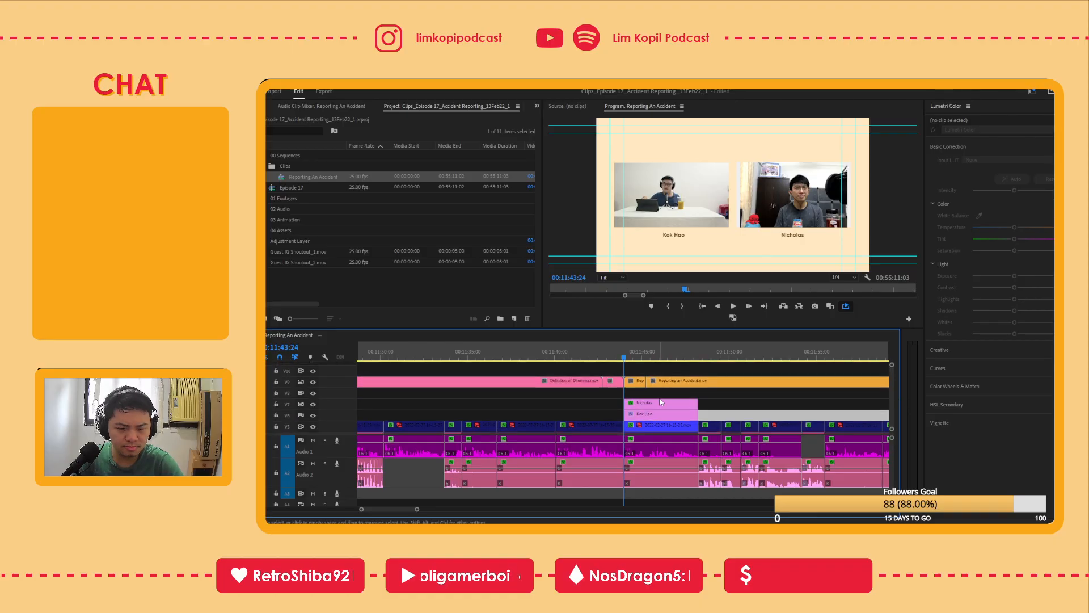
key("minus")
left_click(556, 355)
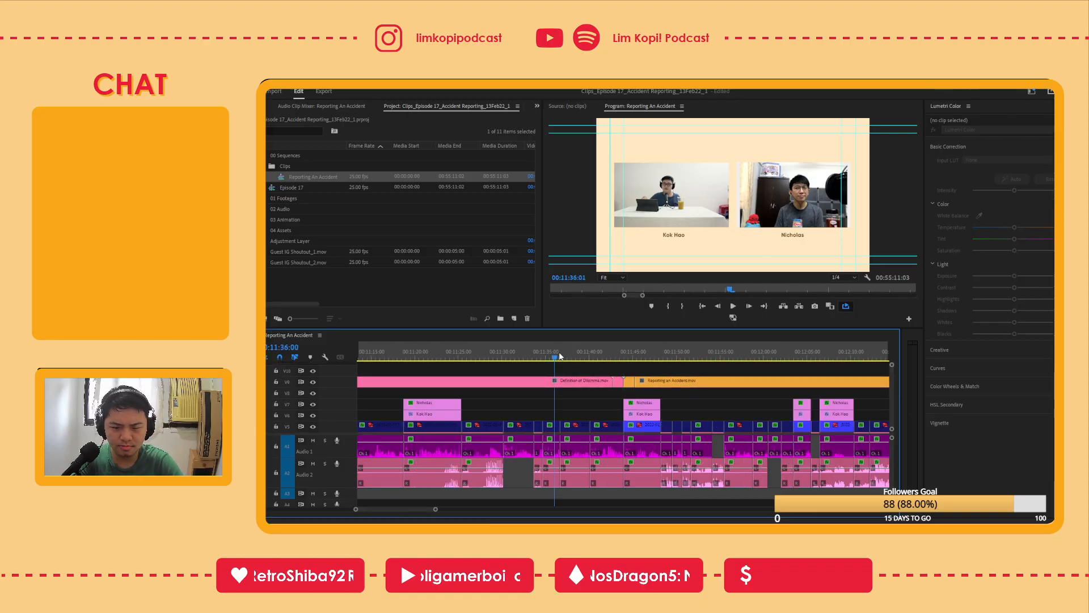
key("space")
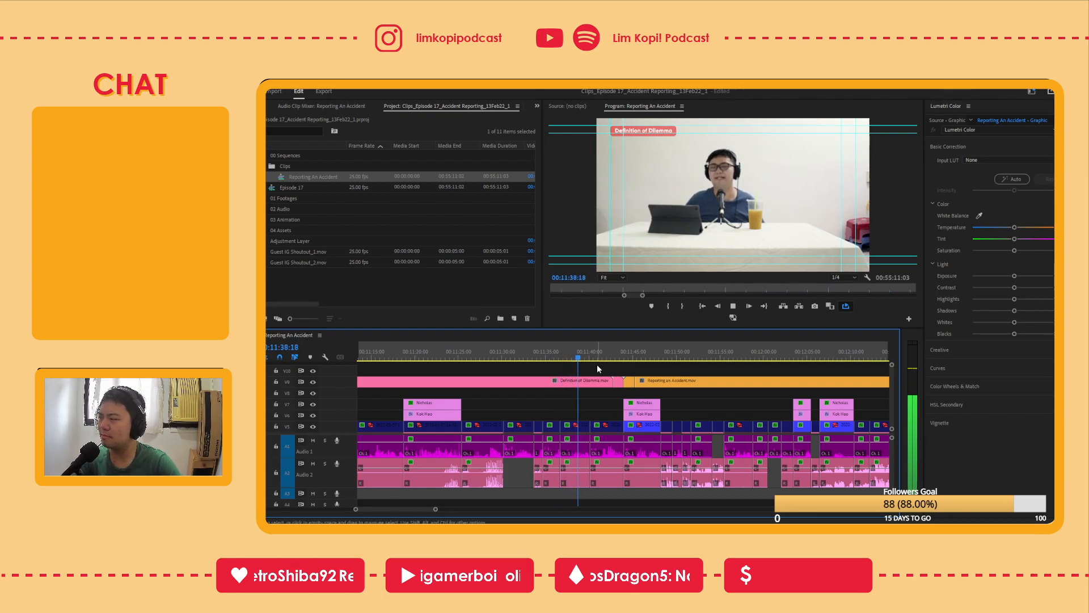
left_click(634, 368)
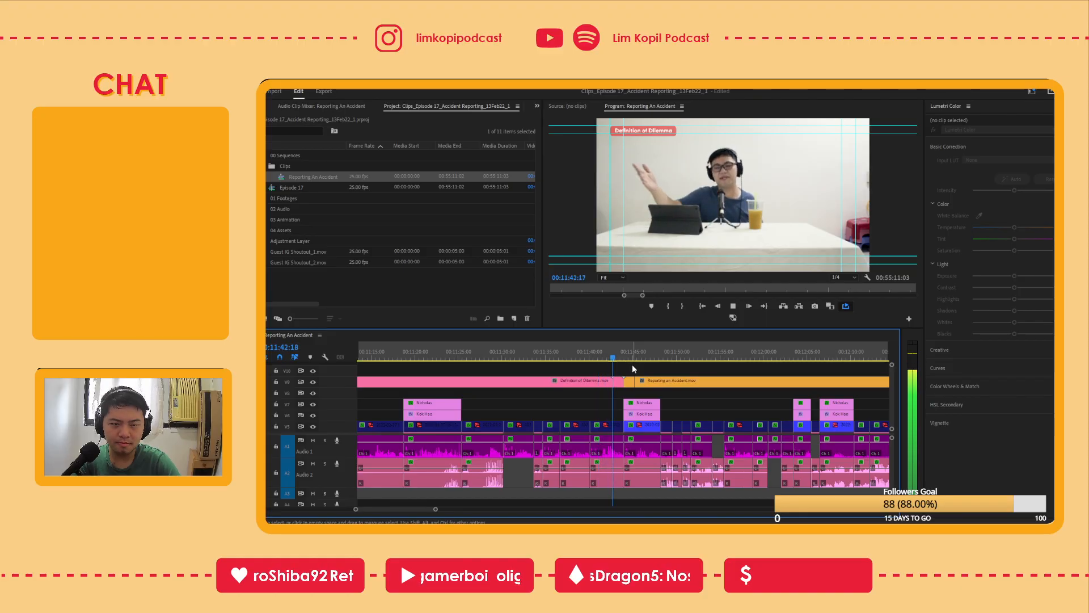
key("equal")
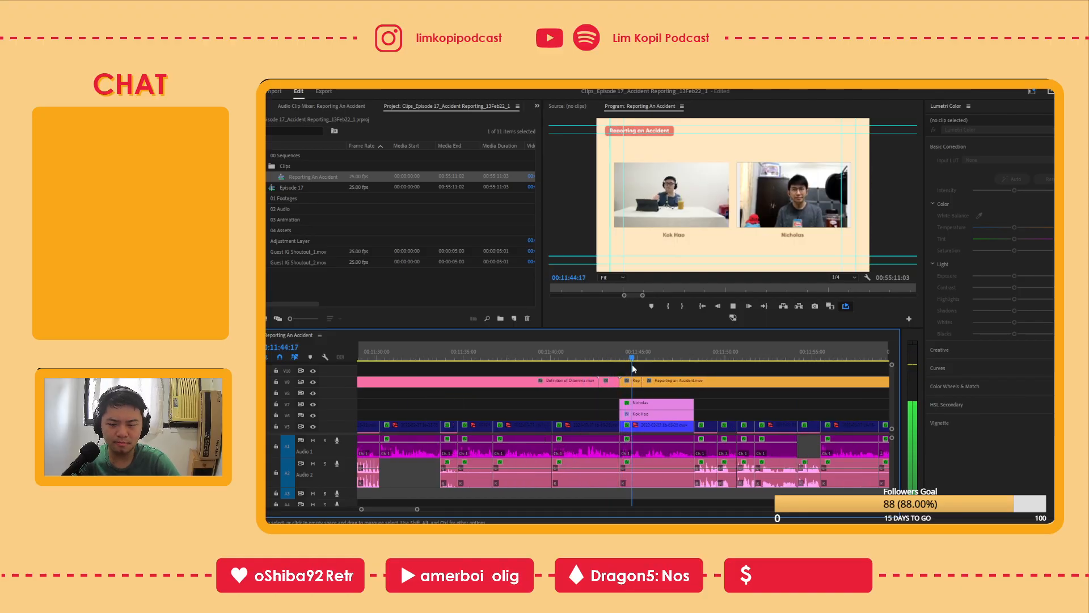
Place the playhead at 00:11:41:24, shortly before the Reporting an Accident title, and cut the clips on all tracks there
left_click(572, 357)
key("equal")
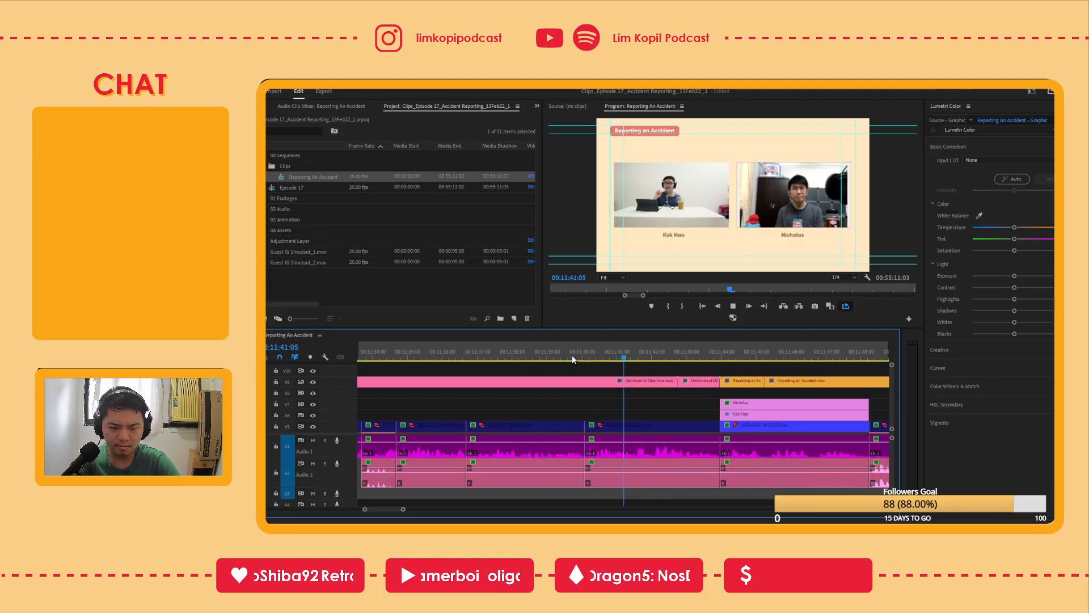
left_click(643, 360)
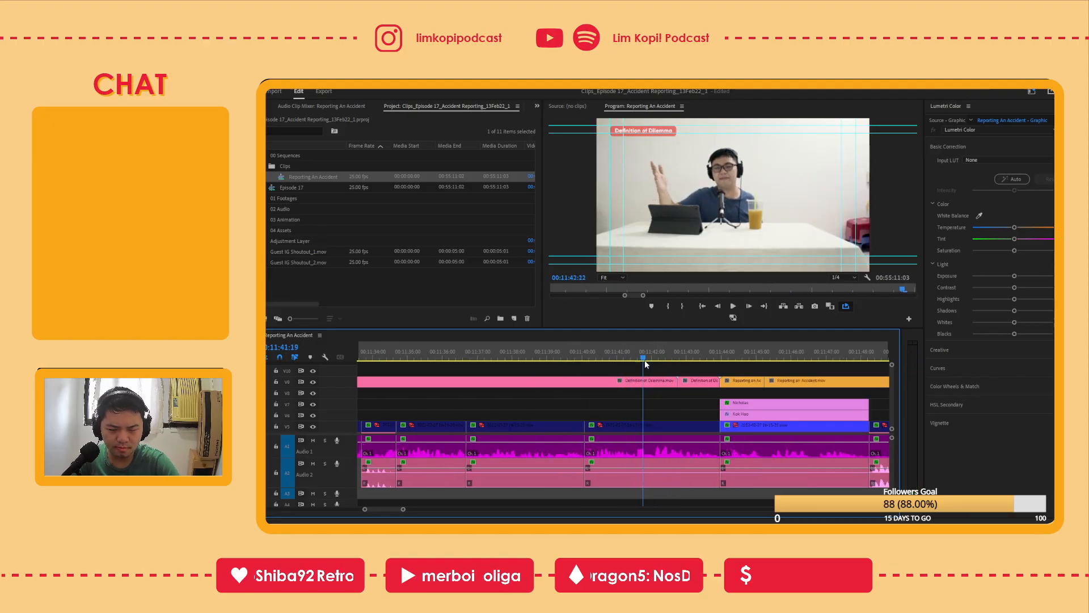
left_click_drag(644, 360, 652, 361)
left_click(652, 360)
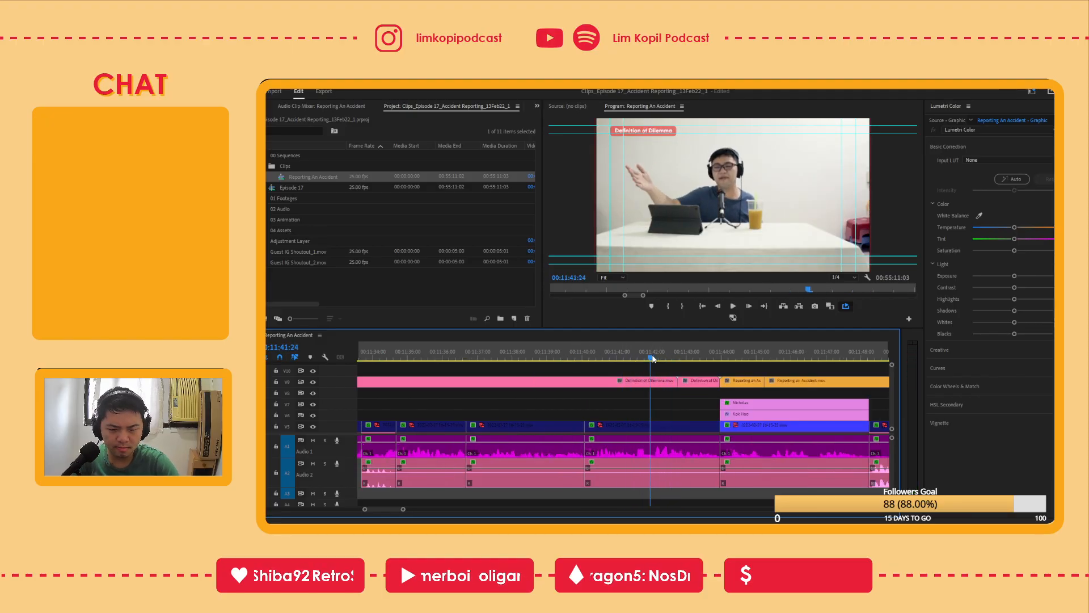
left_click(658, 471)
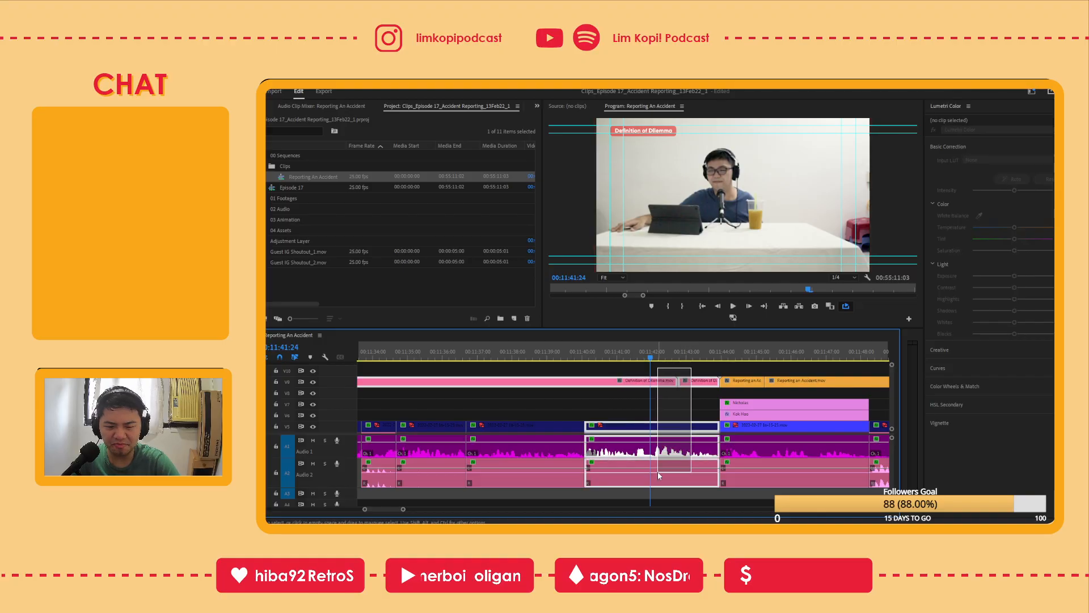
key("c")
left_click(652, 380, "shift")
key("v")
left_click(682, 368)
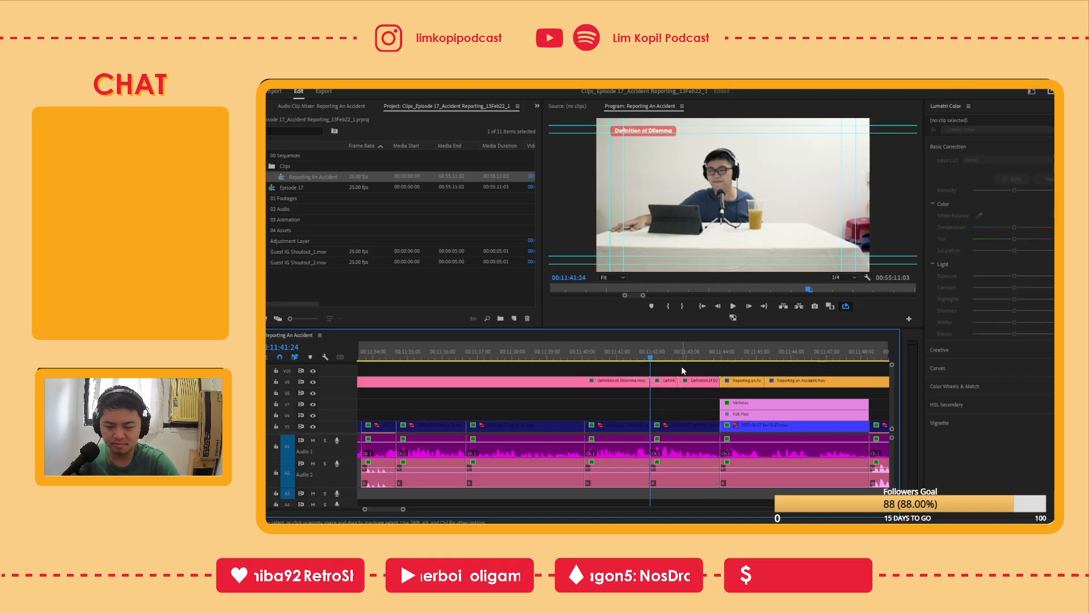
Delete all the clips that lie before the cut at 00:11:41:24 on every track
key("minus")
key("minus")
key("minus")
key("equal")
key("equal")
key("equal")
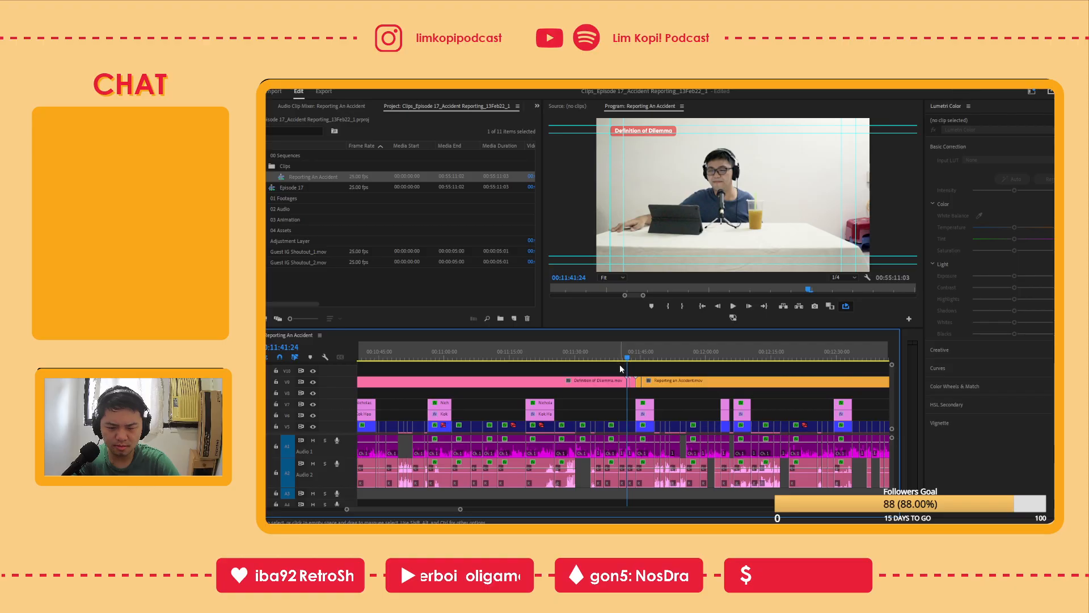
key("minus")
key("minus")
key("minus")
key("minus")
key("minus")
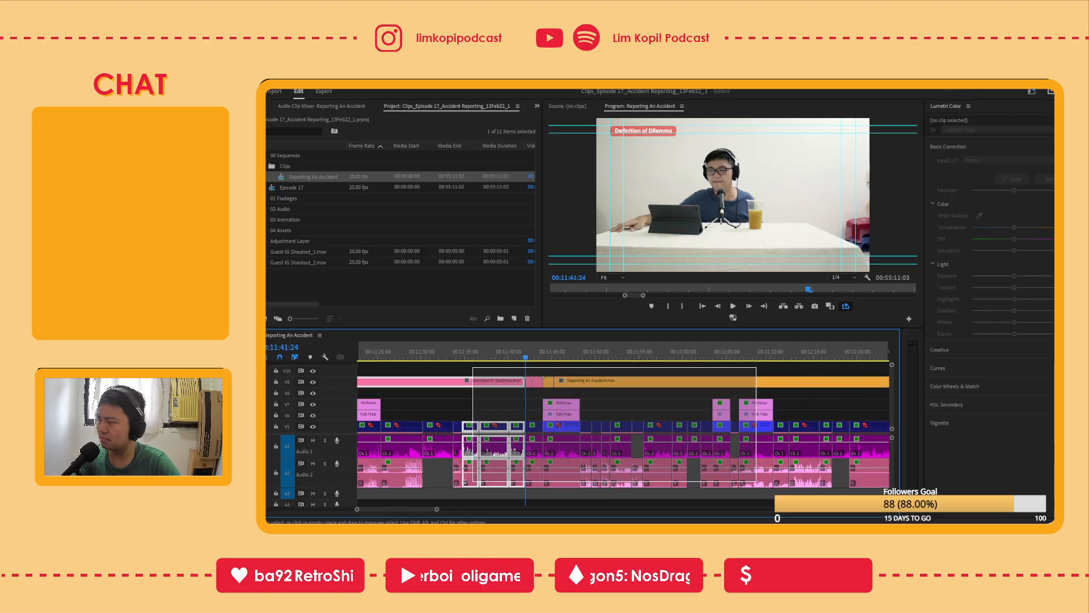
key("minus")
key("minus")
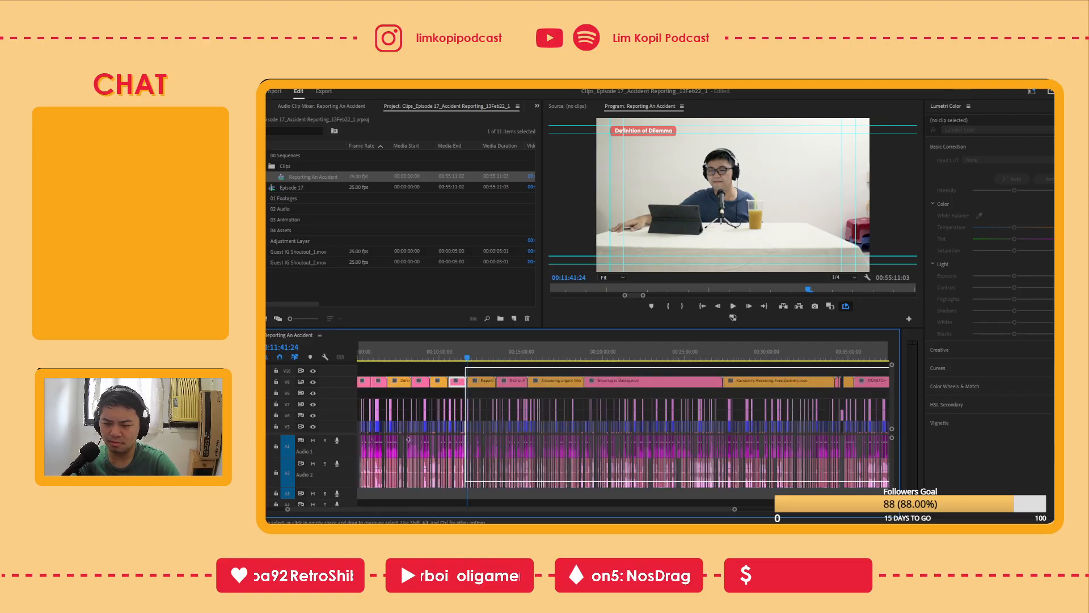
key("minus")
left_click_drag(408, 440, 319, 505)
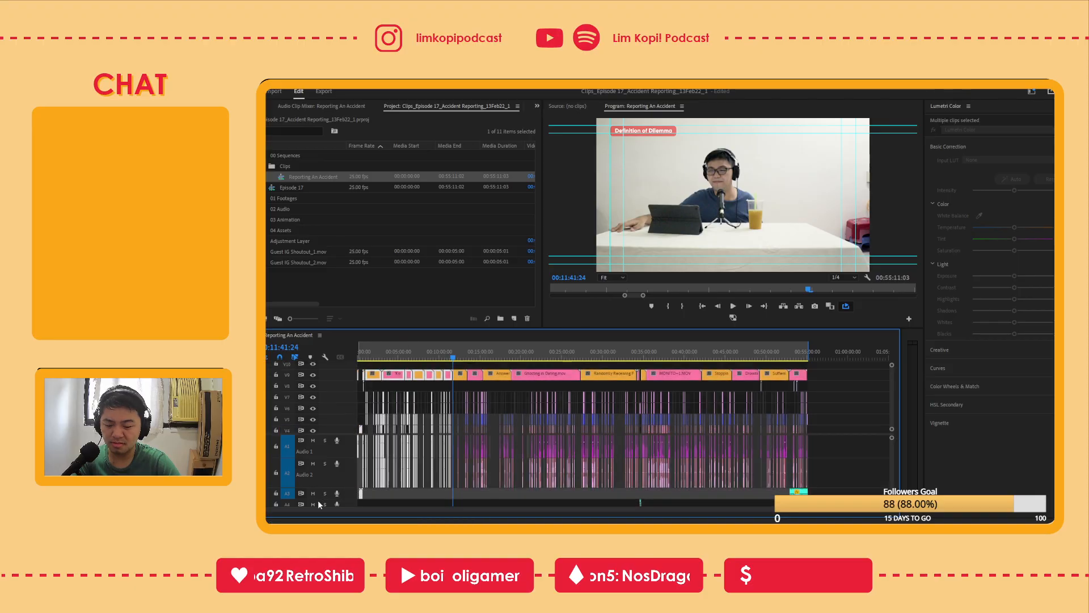
key("Delete")
Ripple delete the empty gap before the cut and return the playhead to the sequence start
left_click(433, 376)
key("Delete")
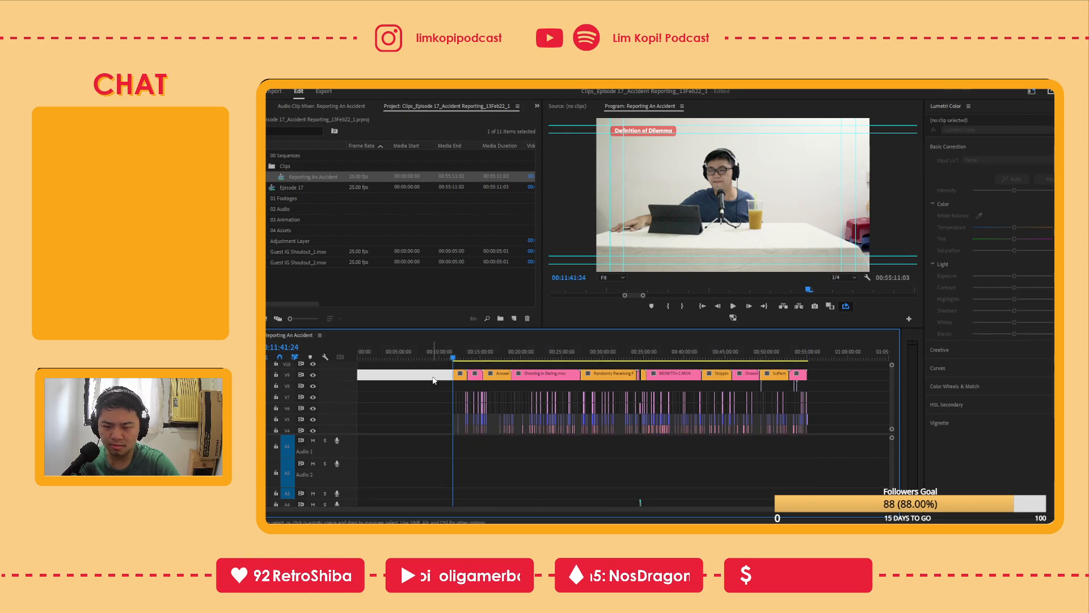
left_click_drag(392, 353, 357, 353)
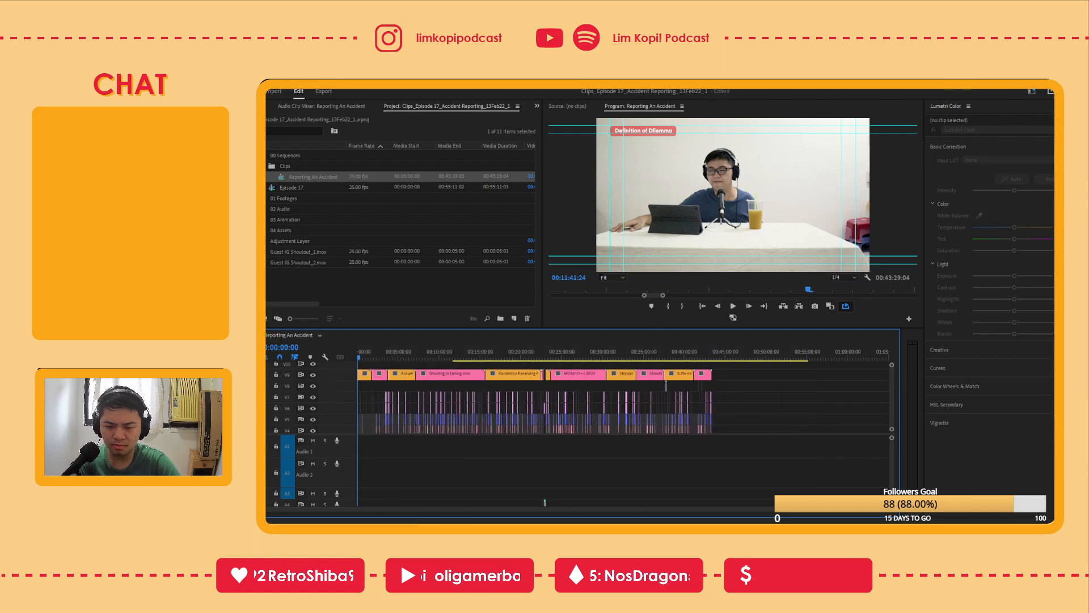
Check the trimmed sequence from its start, then undo the gap removal and the deletion of the earlier clips
key("=")
key("=")
key("=")
key("=")
key("=")
key("=")
key("=")
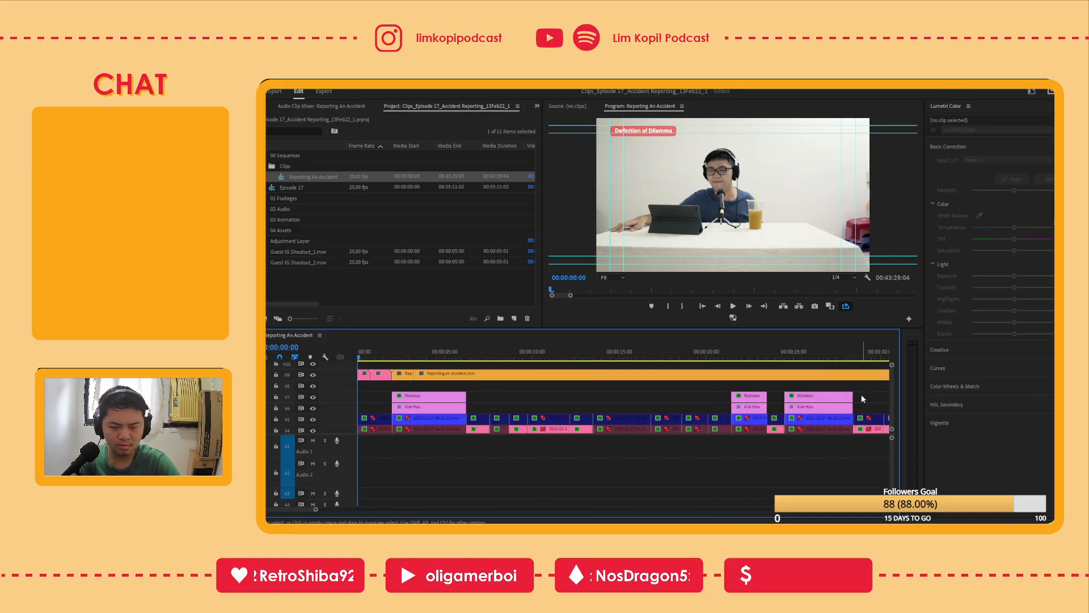
key("space")
key("ctrl+z")
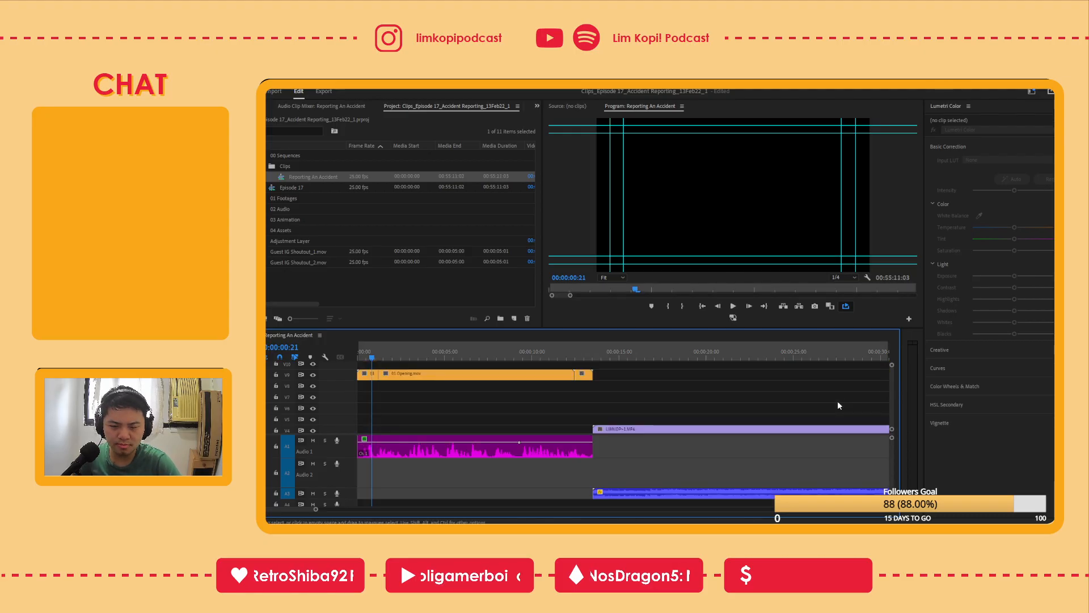
Return the playhead to the cut at 00:11:41:24 before the Reporting an Accident title
key("minus")
key("minus")
key("minus")
key("minus")
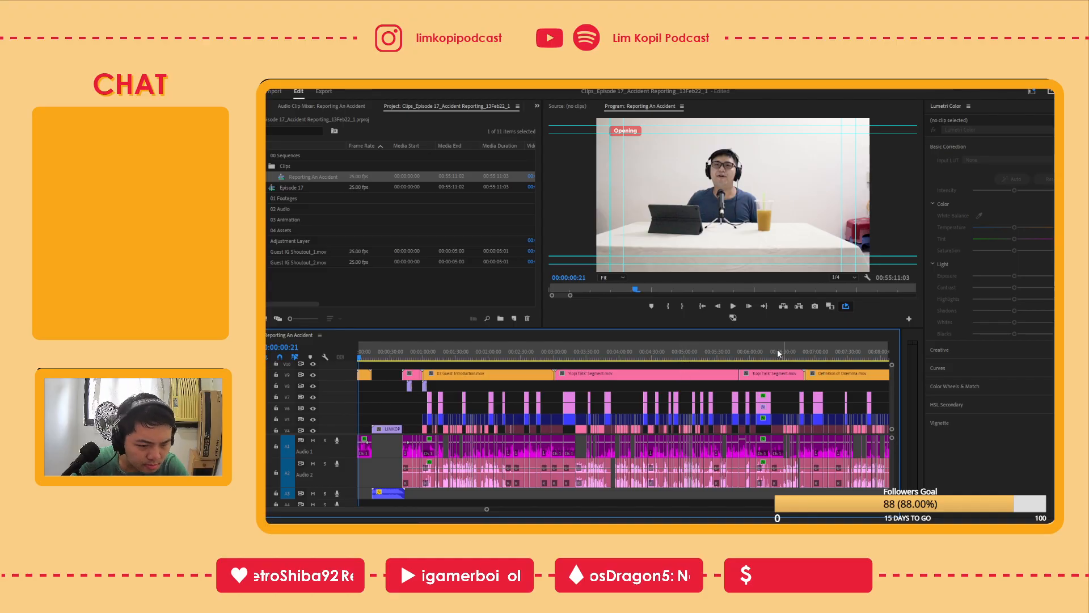
key("minus")
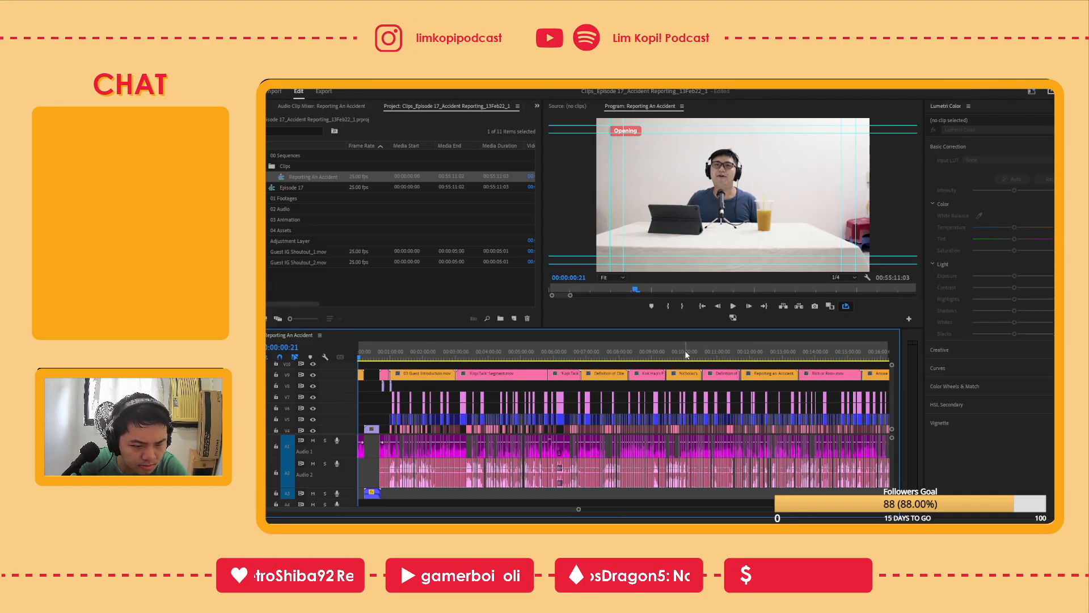
left_click(742, 357)
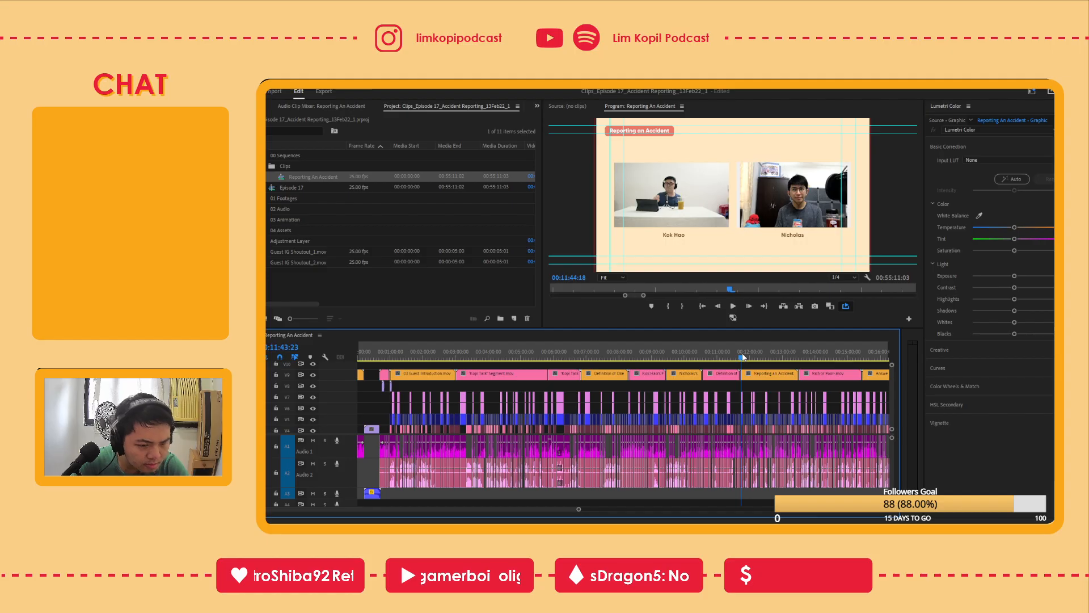
key("equal")
key("equal")
key("equal")
key("equal")
key("equal")
key("equal")
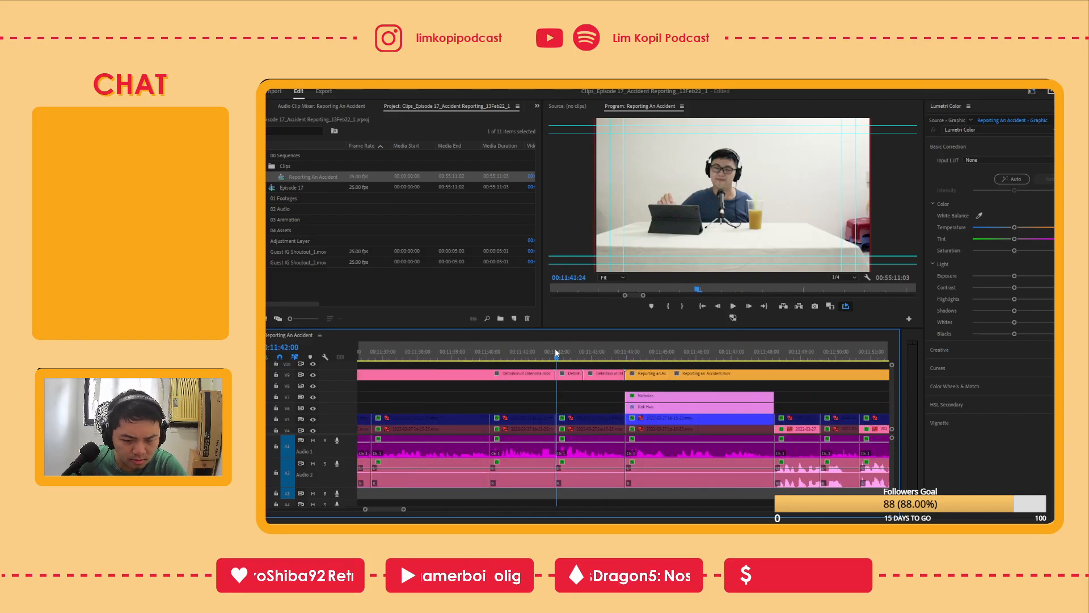
left_click(555, 353)
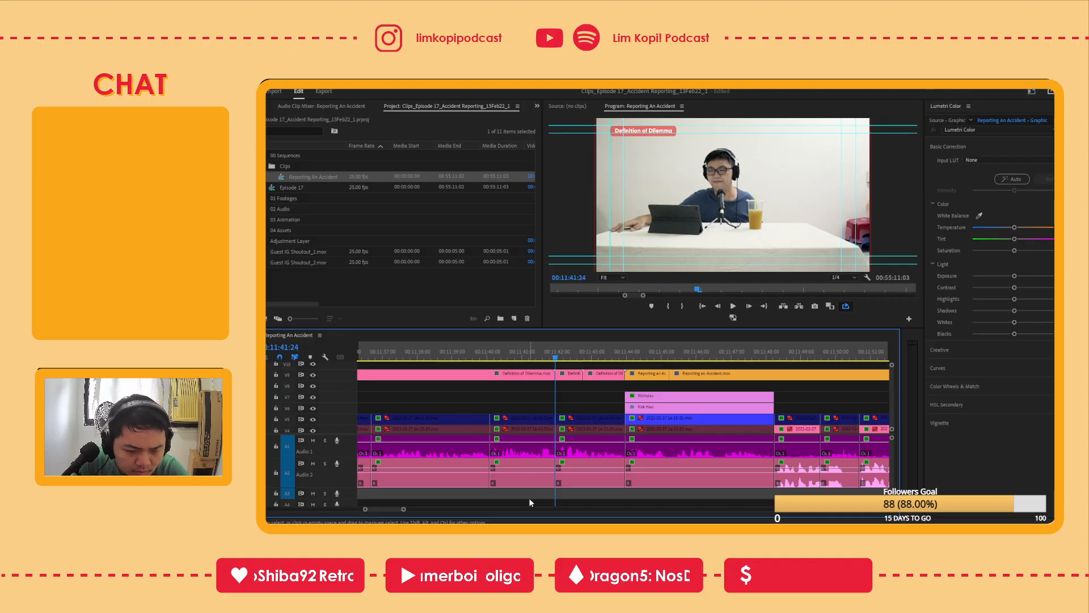
Delete every clip before the cut at 00:11:41:24 and ripple delete the gap so the segment starts the sequence
left_click_drag(528, 500, 358, 370)
scroll(399, 379, "down", 2)
scroll(399, 379, "down", 5)
scroll(399, 379, "down", 3)
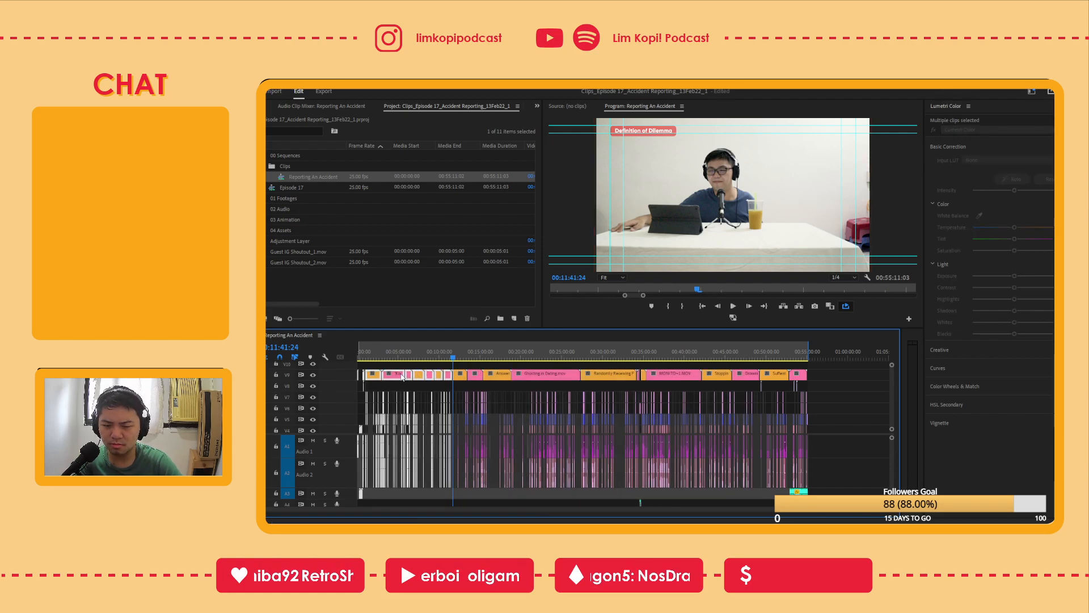
key("Delete")
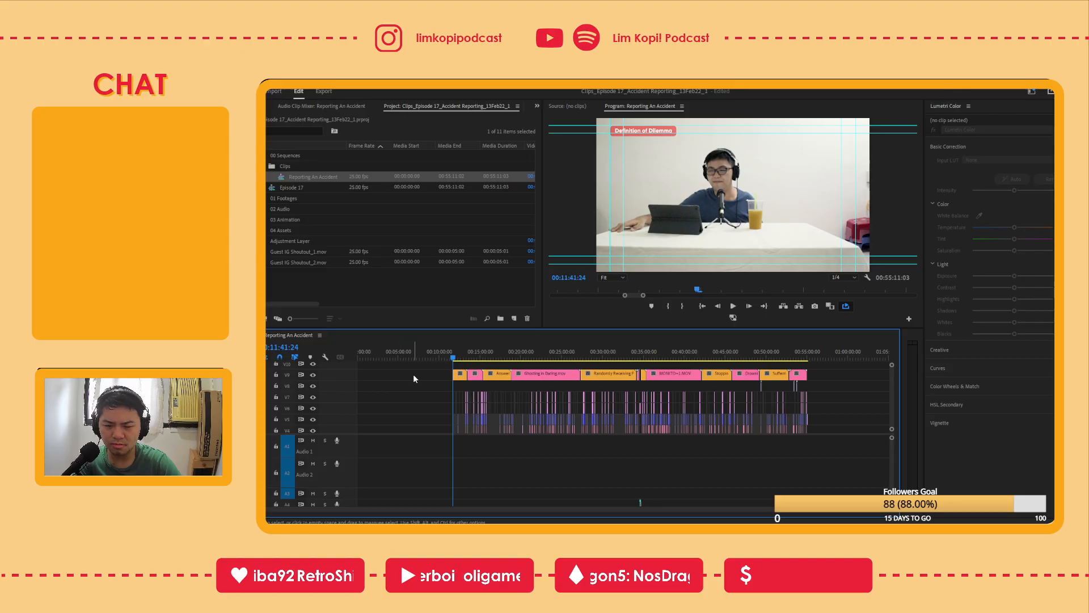
key("x")
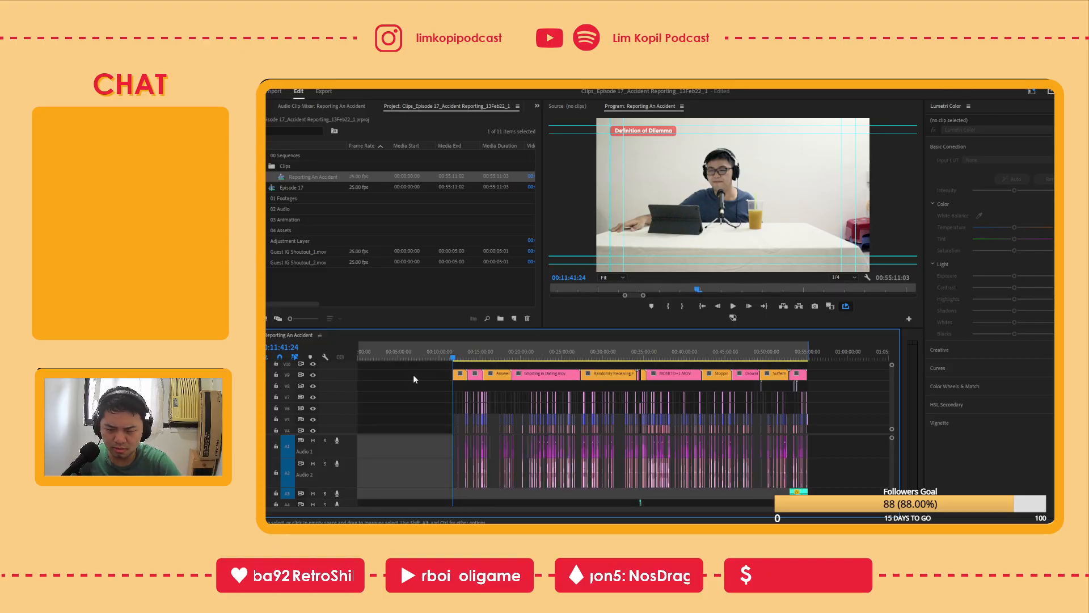
left_click(427, 375)
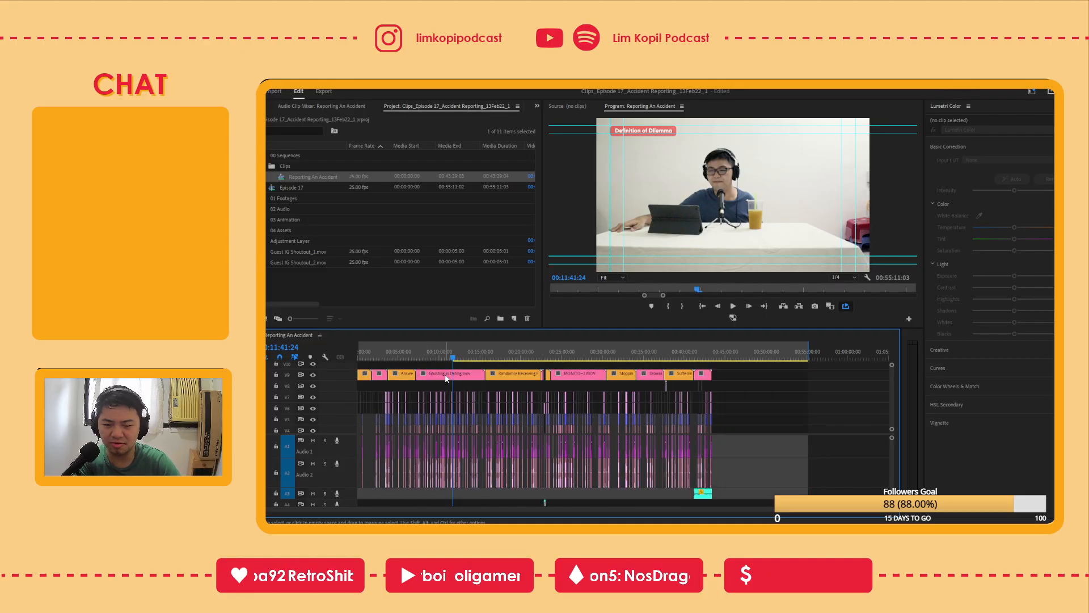
key("Delete")
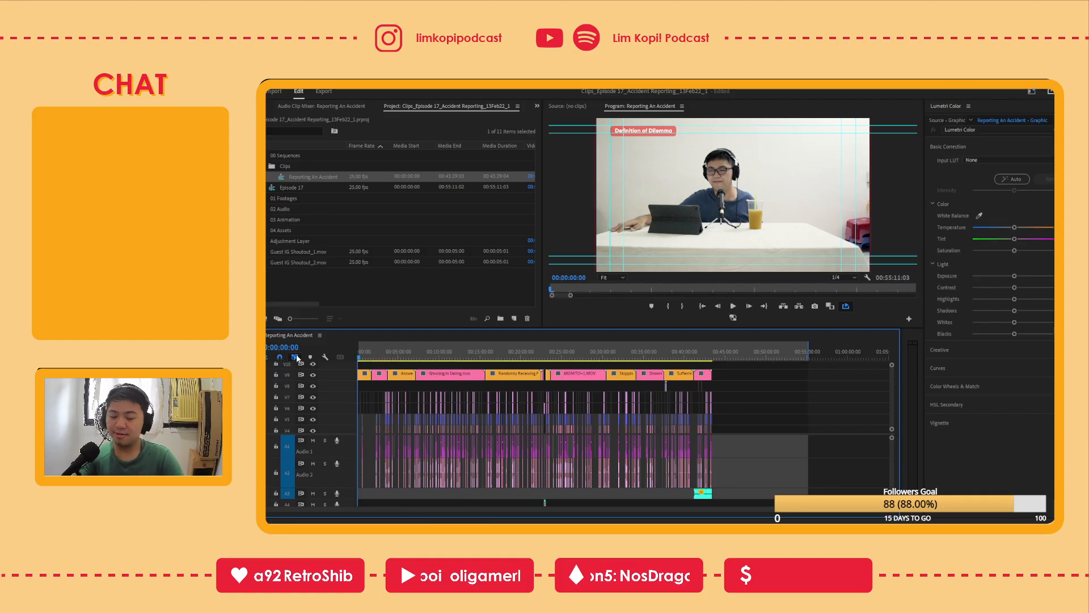
Play the trimmed sequence from its start to find where the Reporting an Accident segment should end
key("equal")
key("equal")
key("equal")
key("equal")
key("equal")
key("equal")
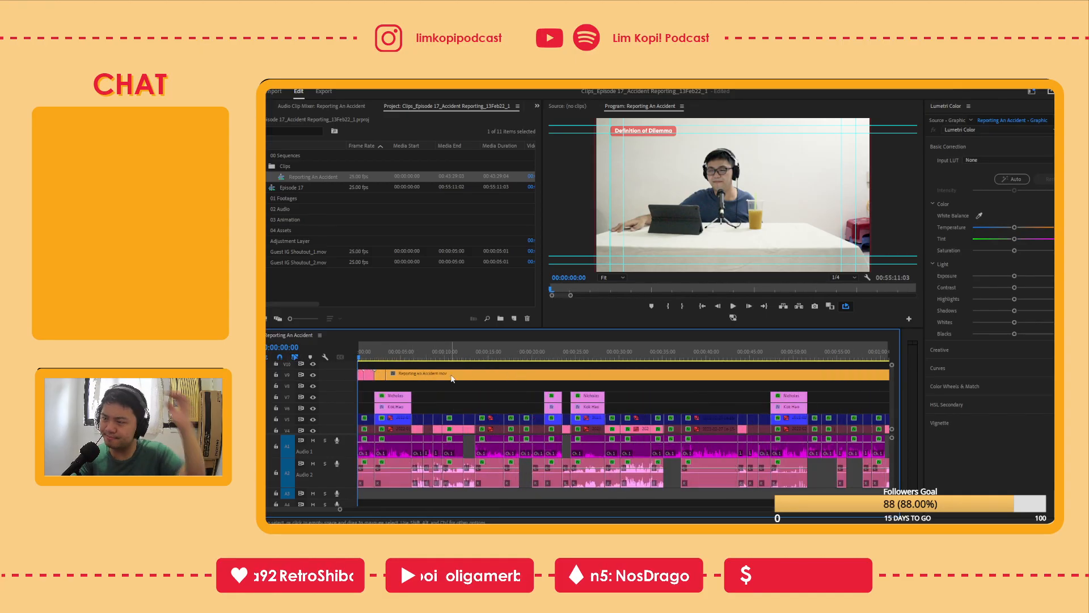
key("equal")
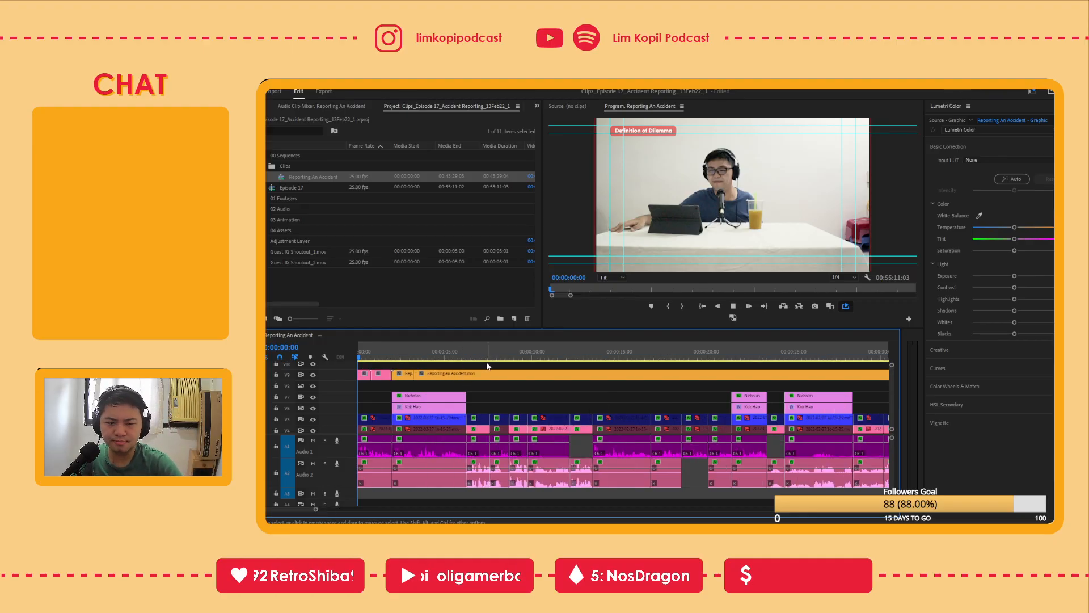
key("space")
left_click(506, 391)
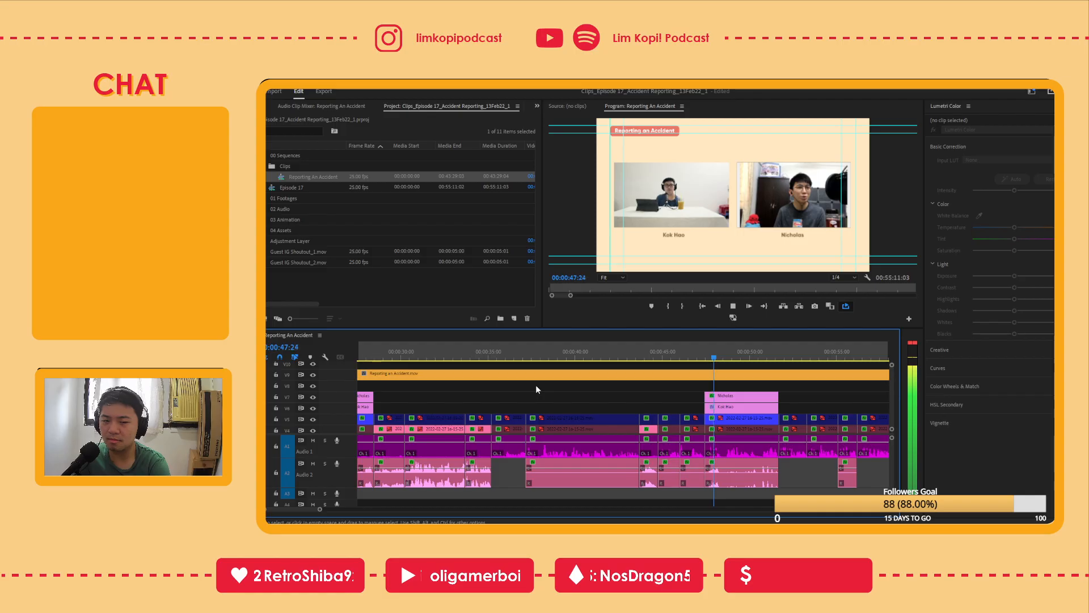
key("minus")
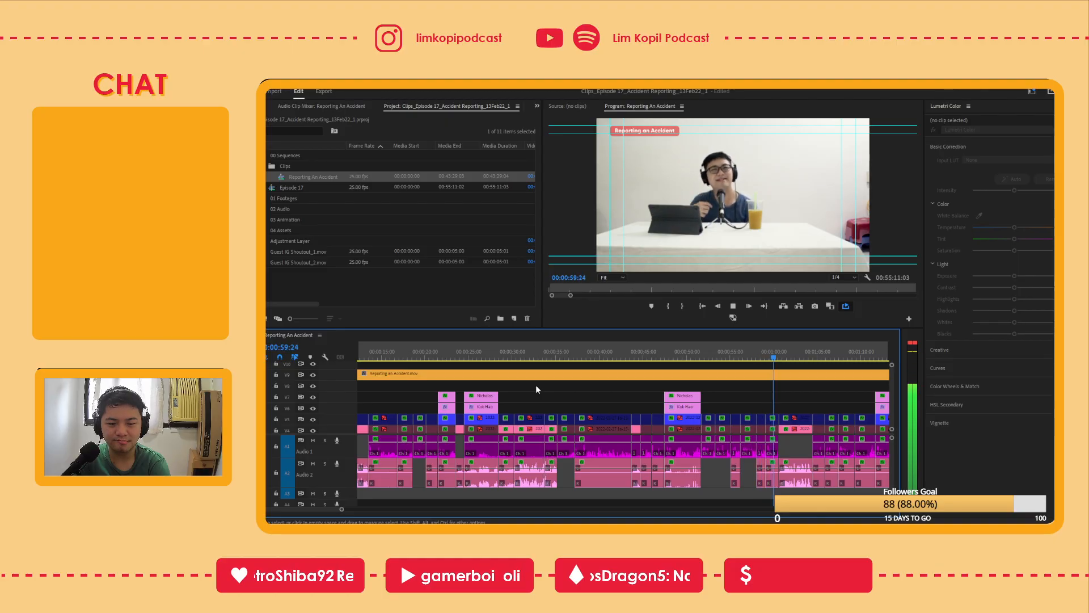
key("minus")
key("equal")
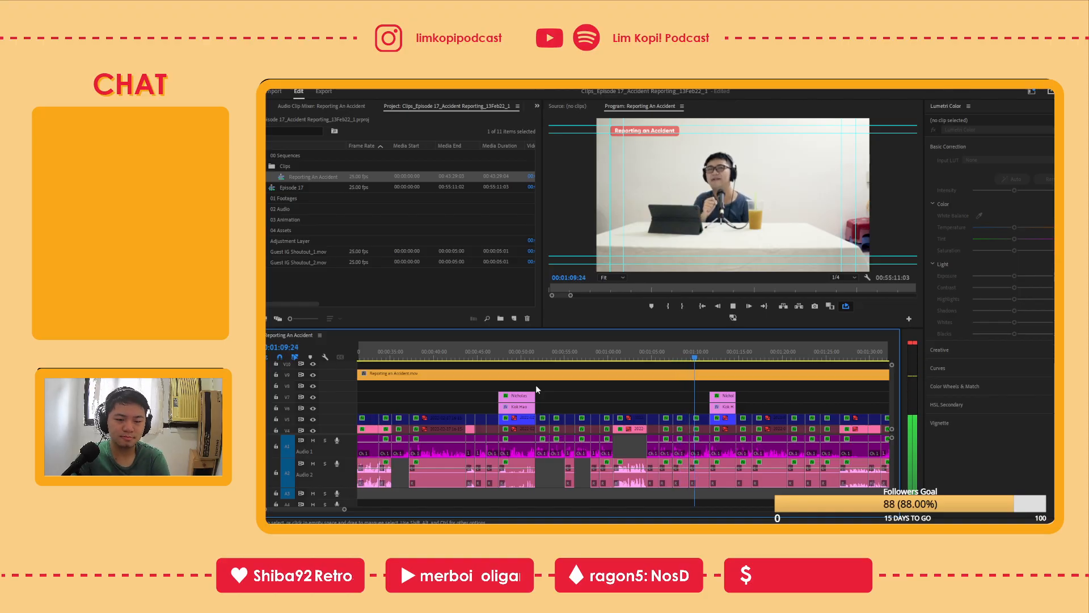
key("minus")
key("equal")
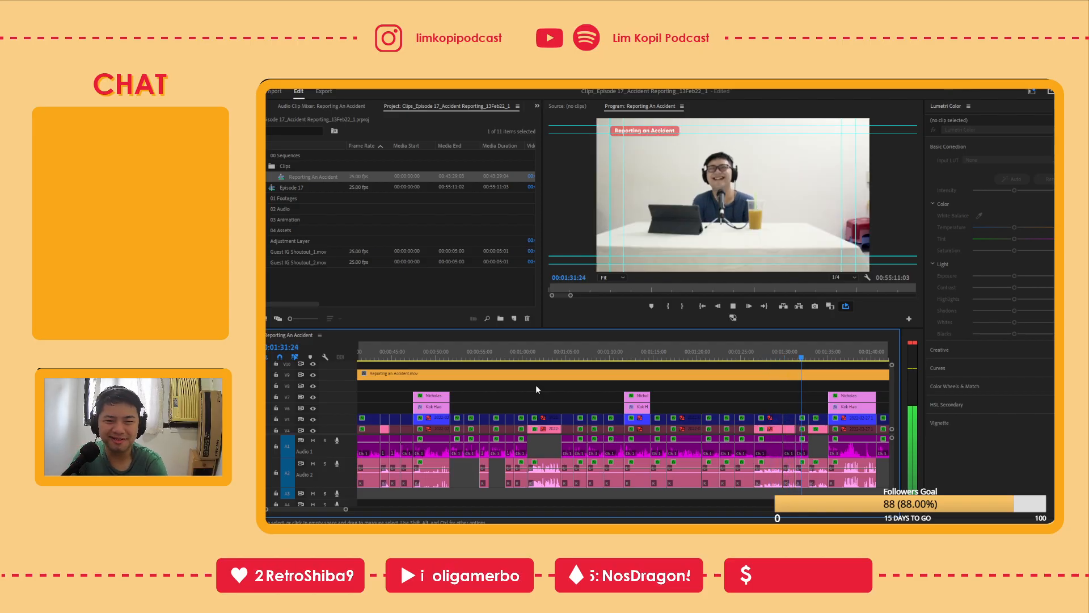
key("minus")
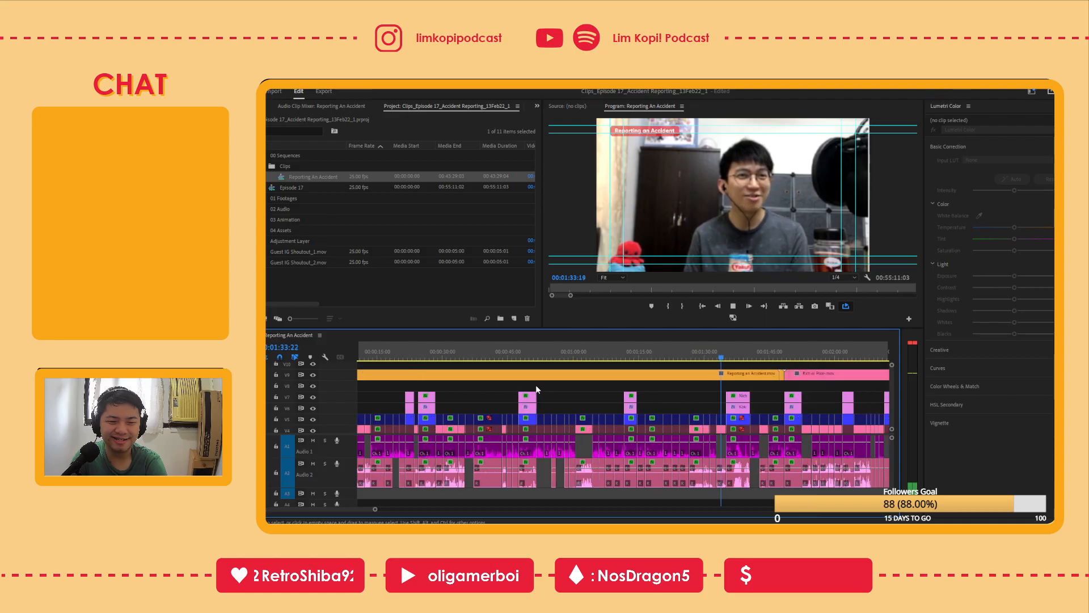
key("equal")
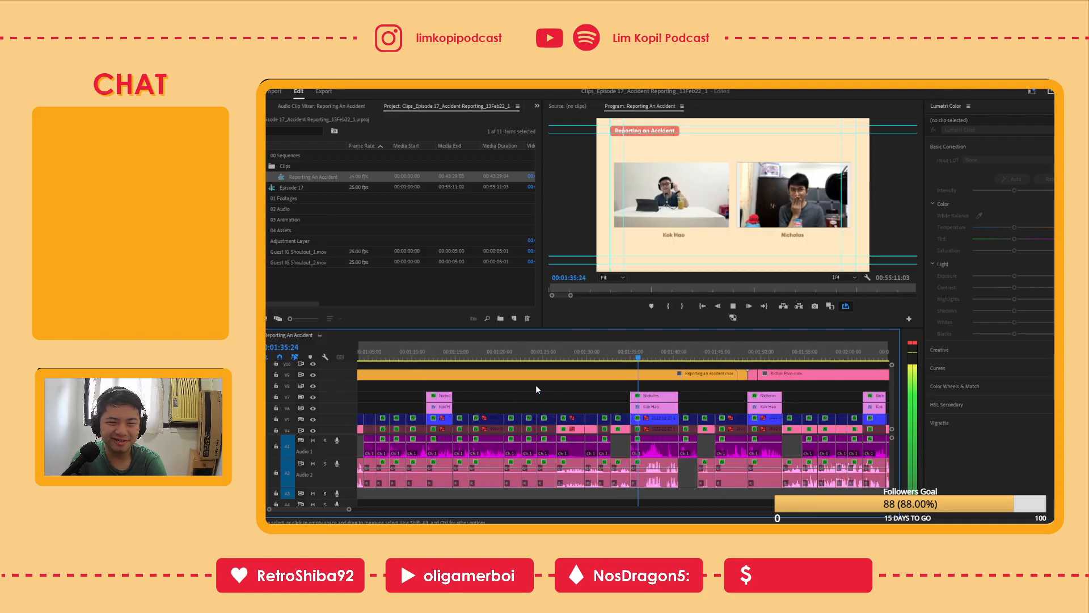
key("equal")
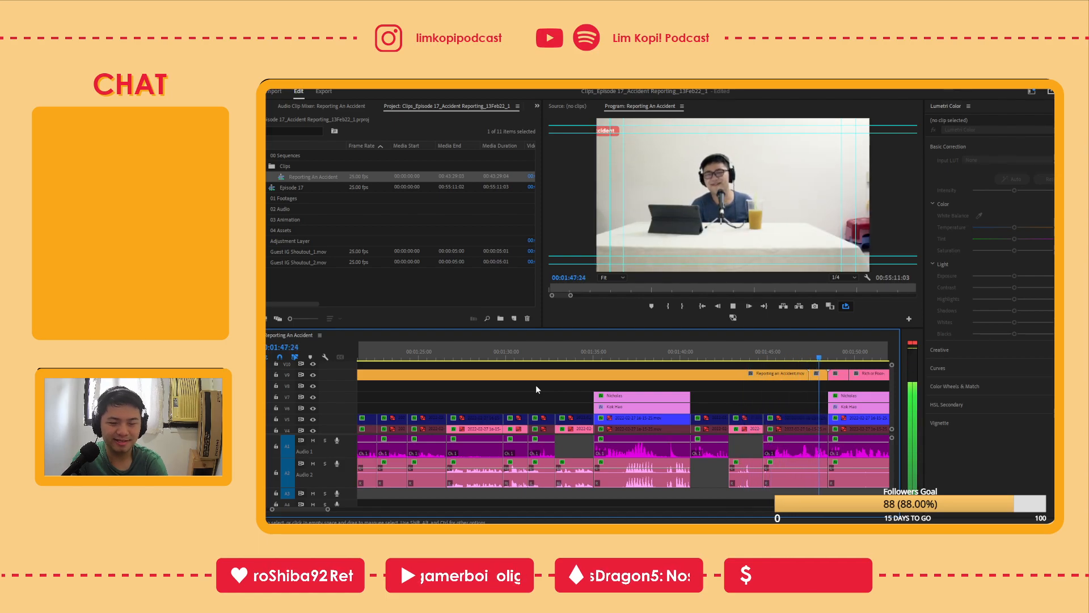
Replay the last exchange before the next topic and place the playhead on the cut at 00:01:40:15
key("space")
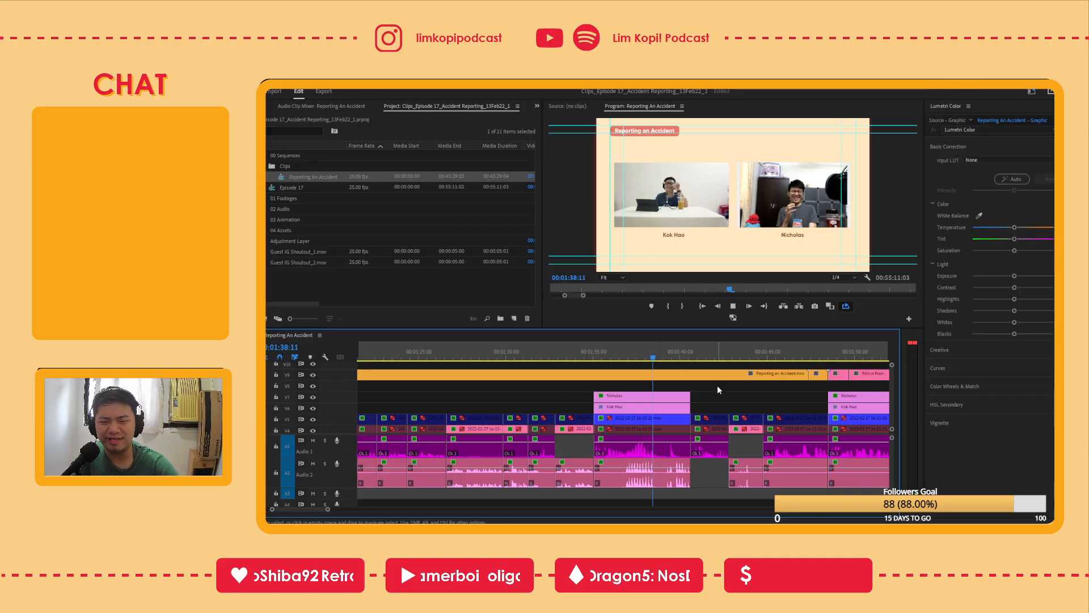
key("space")
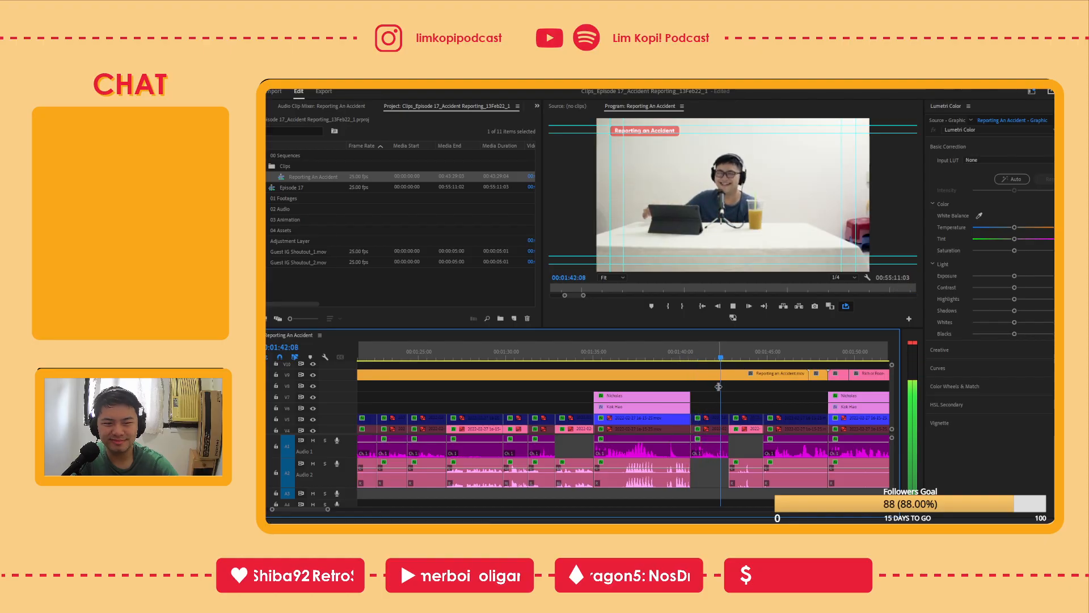
key("space")
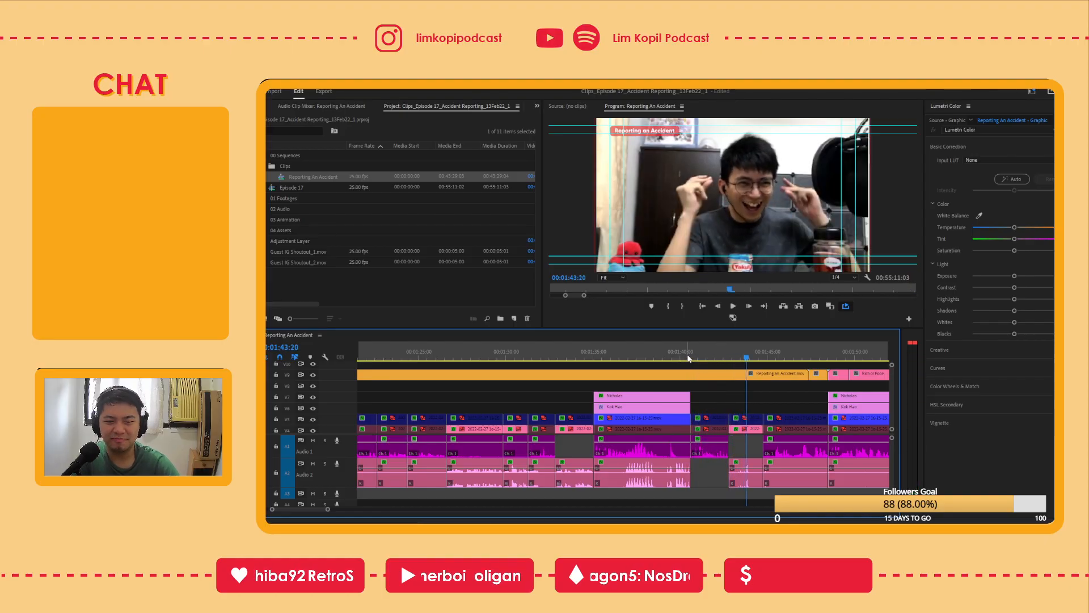
left_click(692, 359)
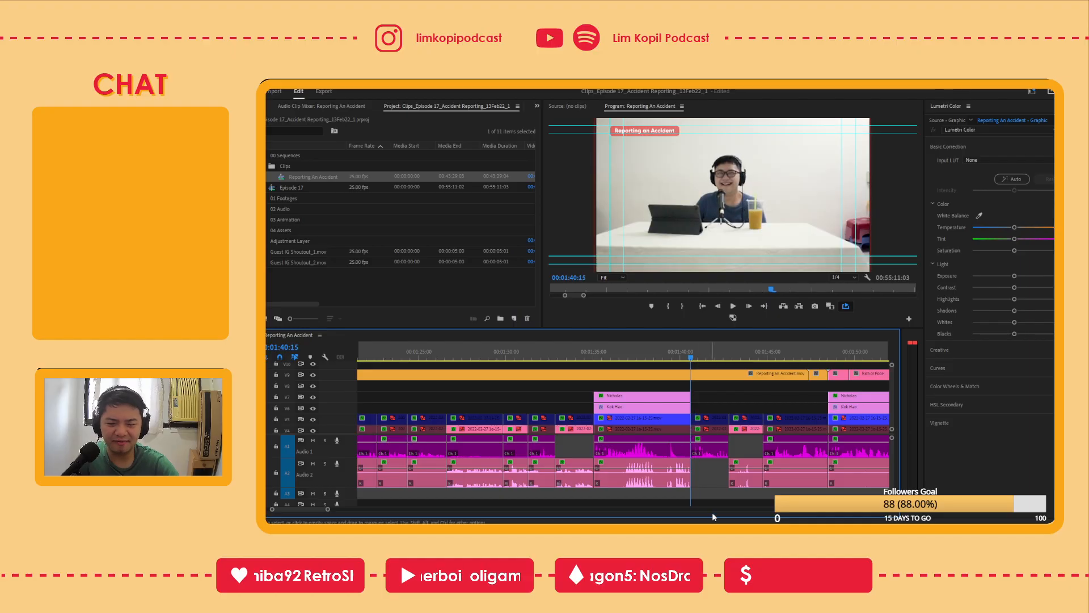
Split the Reporting an Accident title clip with the Razor tool at 00:01:40:15
key("minus")
left_click_drag(666, 494, 698, 373)
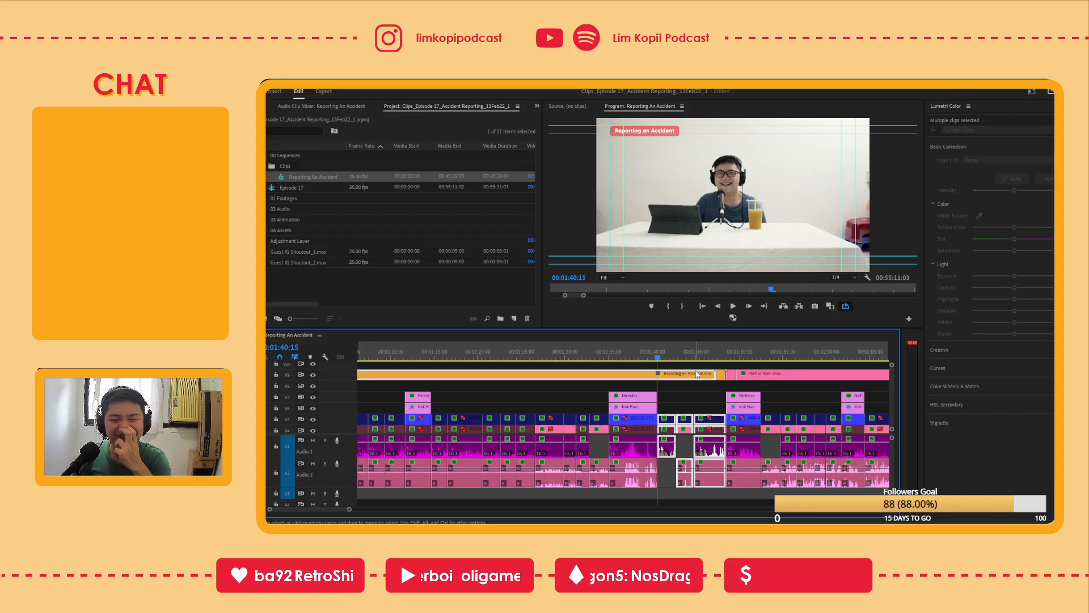
key("c")
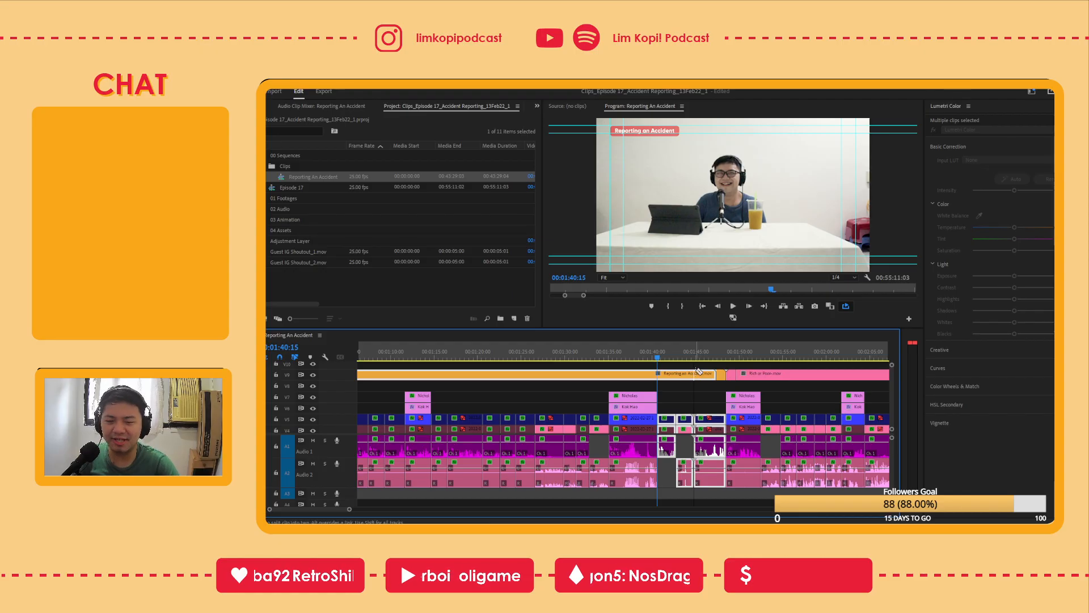
left_click(660, 375)
key("v")
left_click(669, 383)
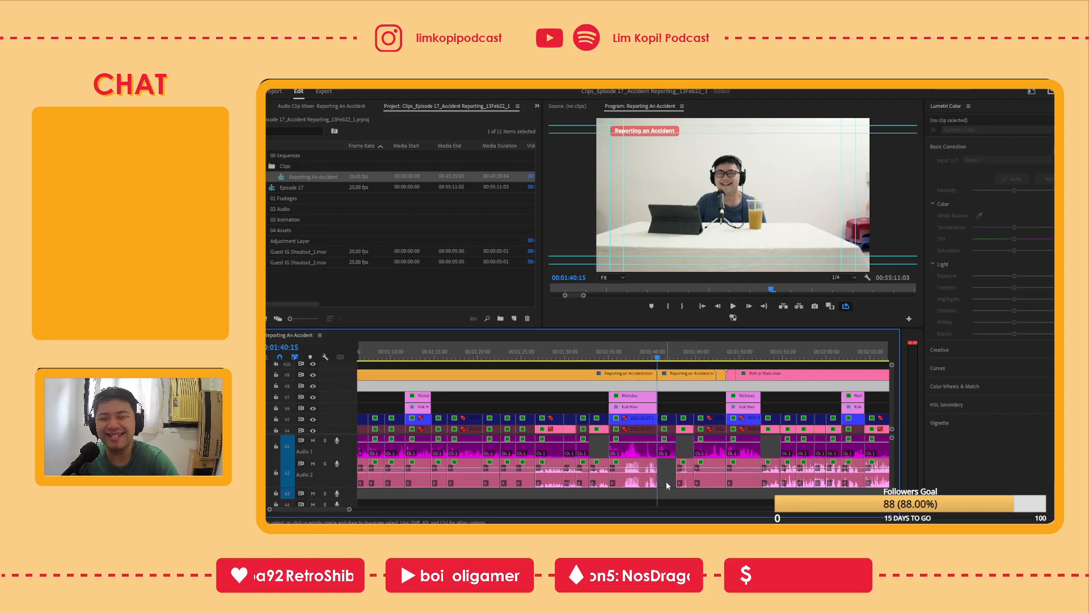
Select every clip on all tracks from 00:01:40:15 onward with Track Select Forward and delete them
key("a")
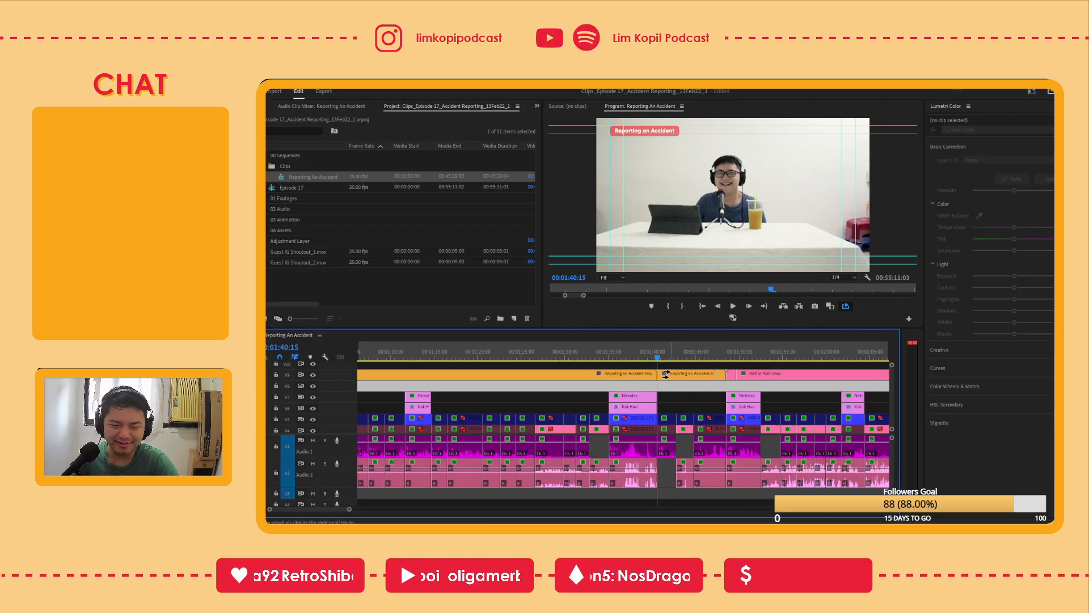
left_click(665, 374)
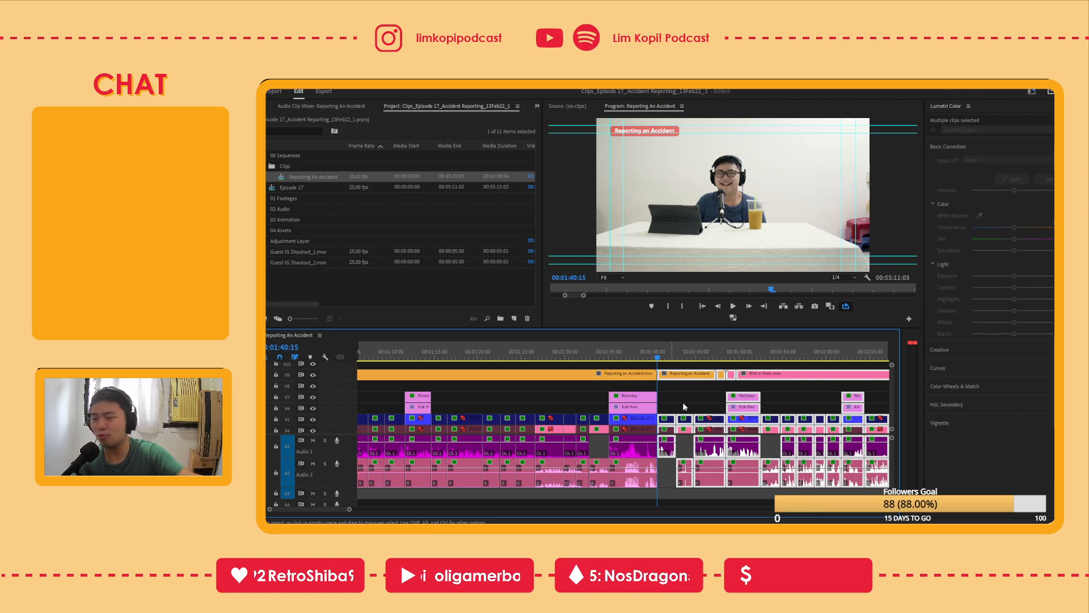
key("Delete")
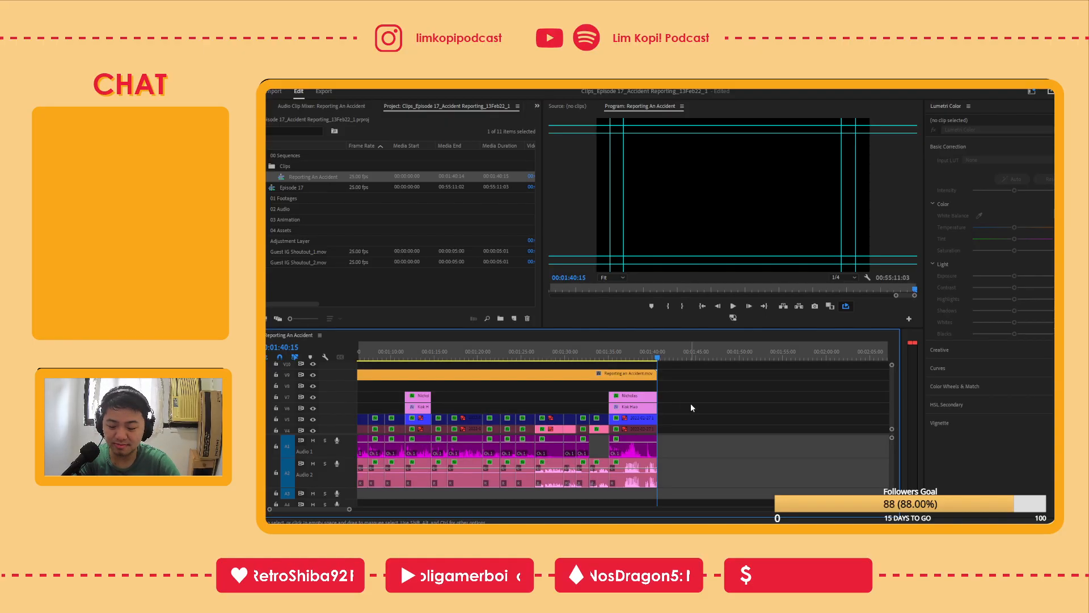
Set the sequence's Out point at the end of the last remaining clip, with the playhead at 00:01:40:15
key("equal")
key("minus")
key("minus")
key("minus")
key("minus")
key("minus")
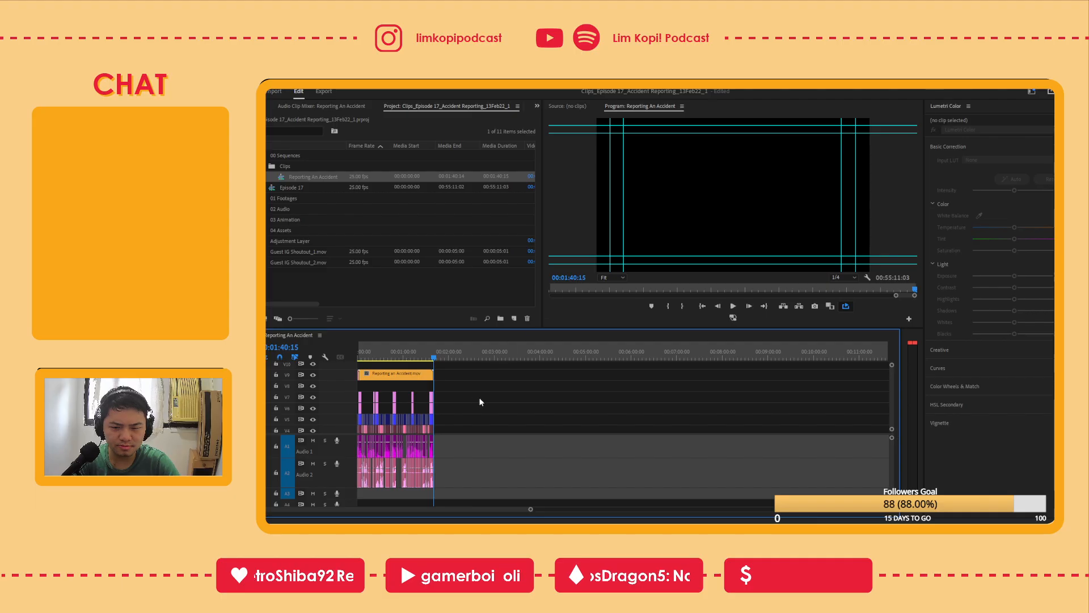
left_click(461, 350)
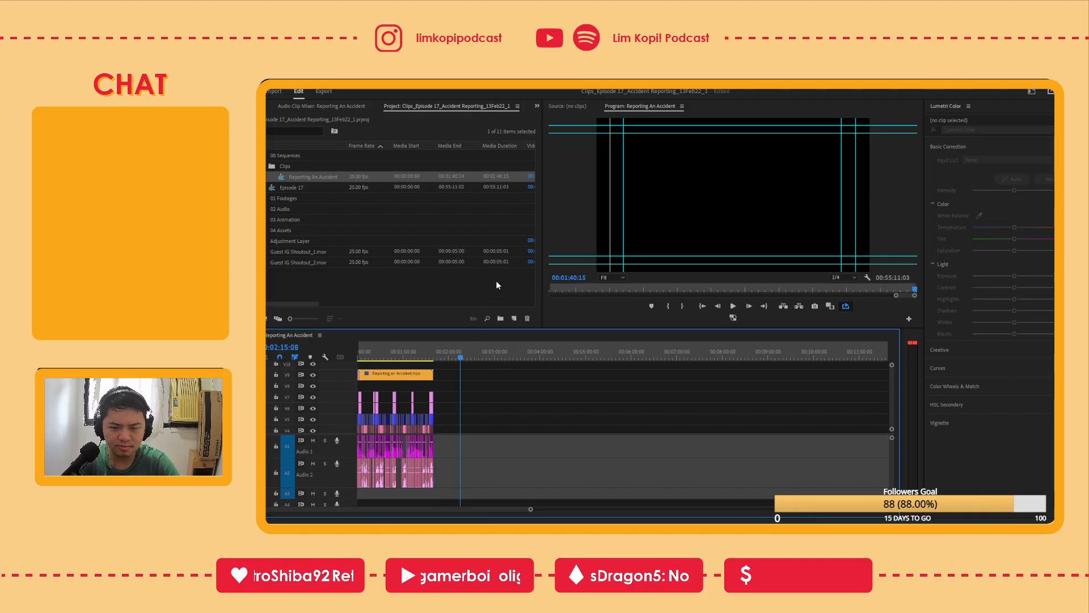
left_click(430, 351)
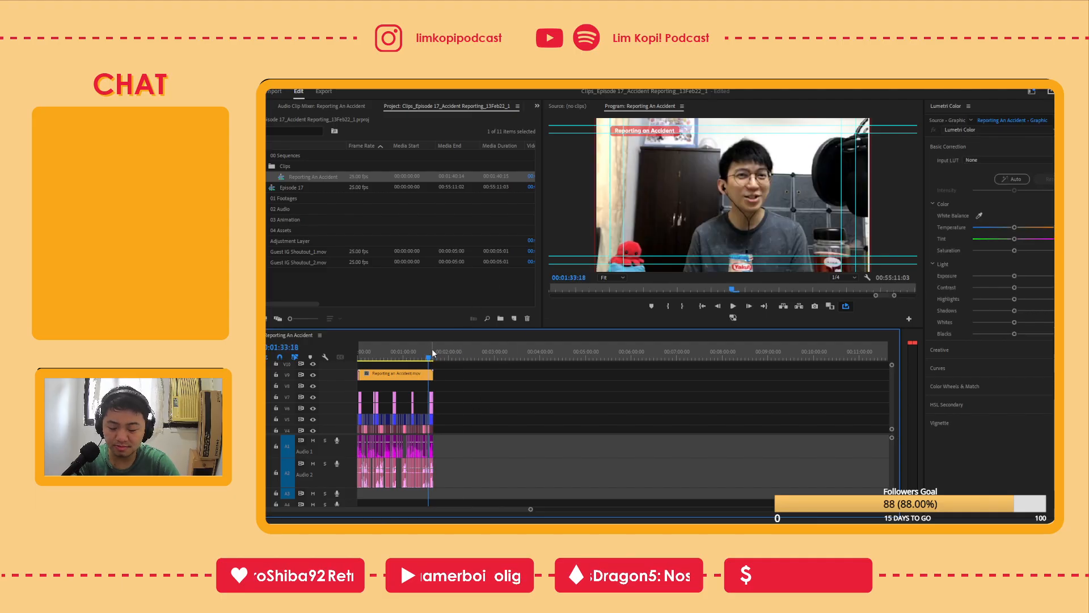
key("equal")
key("equal")
key("equal")
key("equal")
left_click_drag(726, 354, 706, 359)
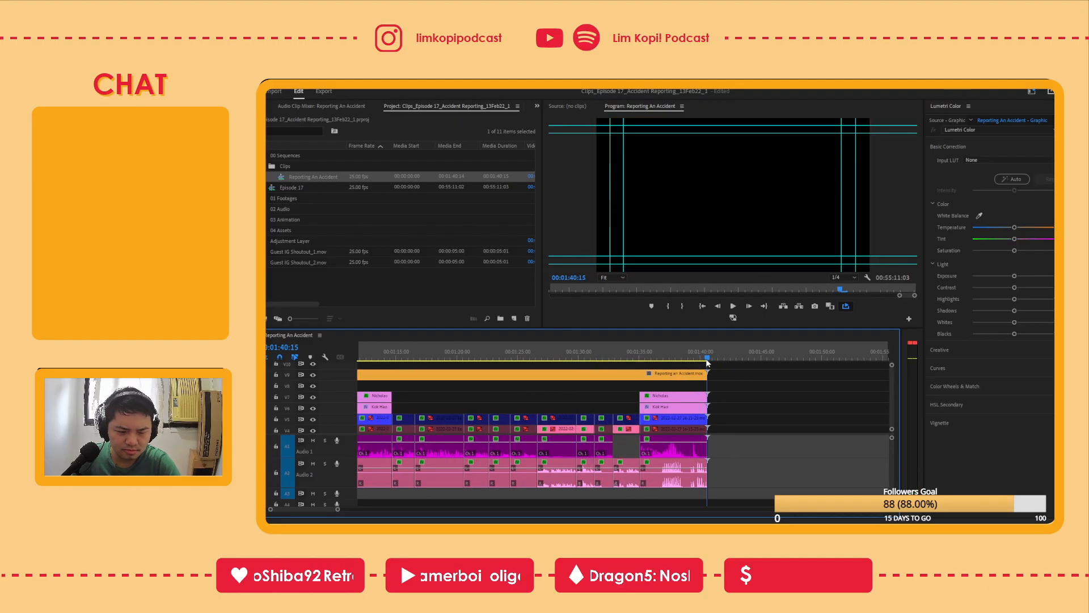
key("equal")
key("equal")
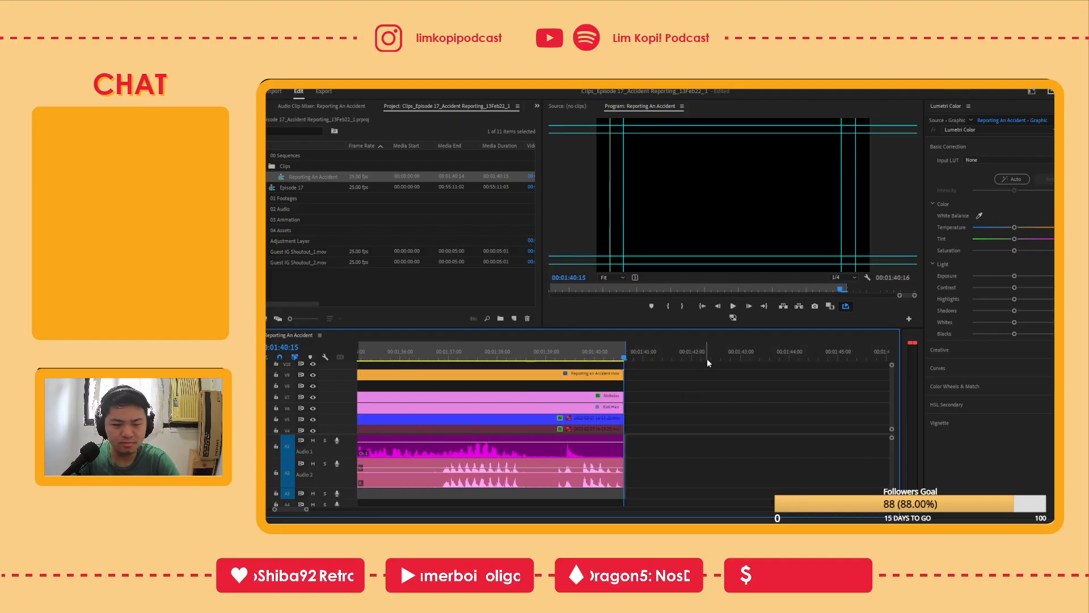
Pull the Out point back one frame to the clips' end so the marked duration is 00:01:40:15
key("equal")
key("equal")
key("equal")
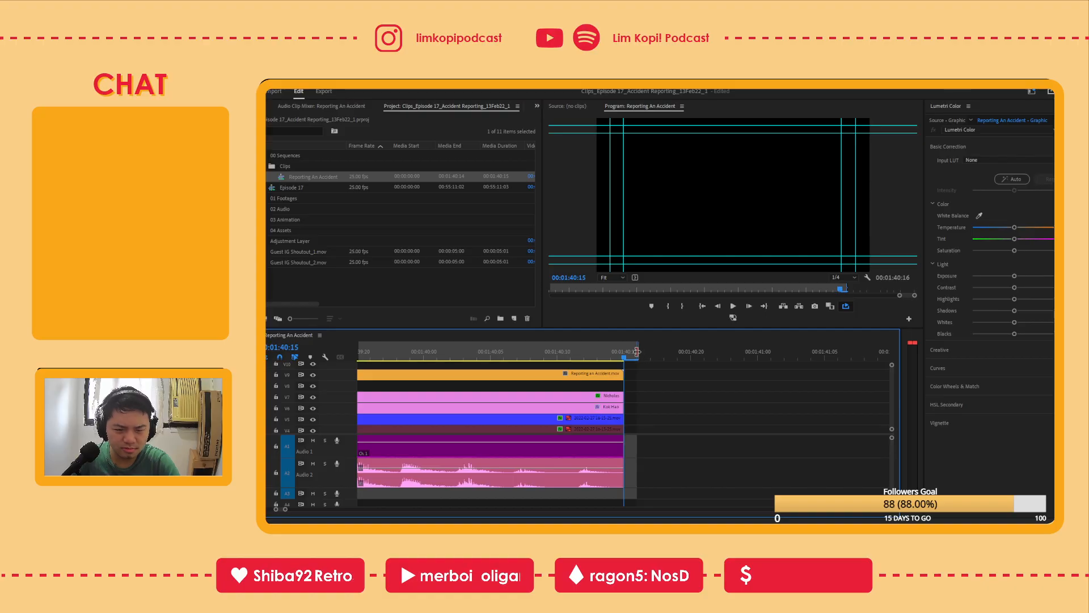
left_click_drag(638, 352, 626, 352)
left_click(681, 386)
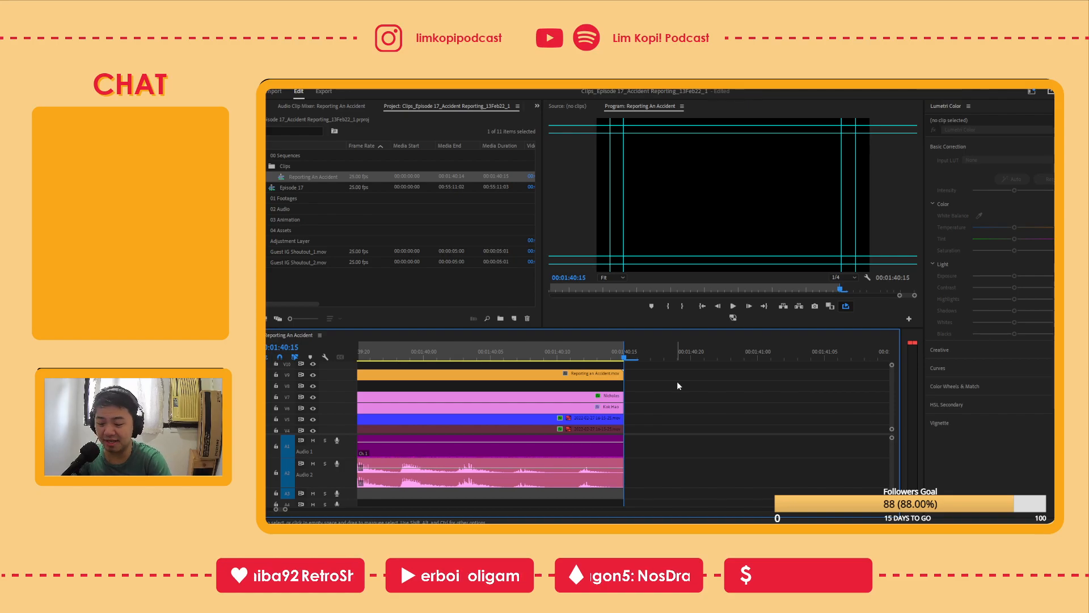
Delete all the title overlay clips, including the Reporting an Accident graphic, from the uppermost used video track
key("minus")
key("minus")
key("minus")
key("minus")
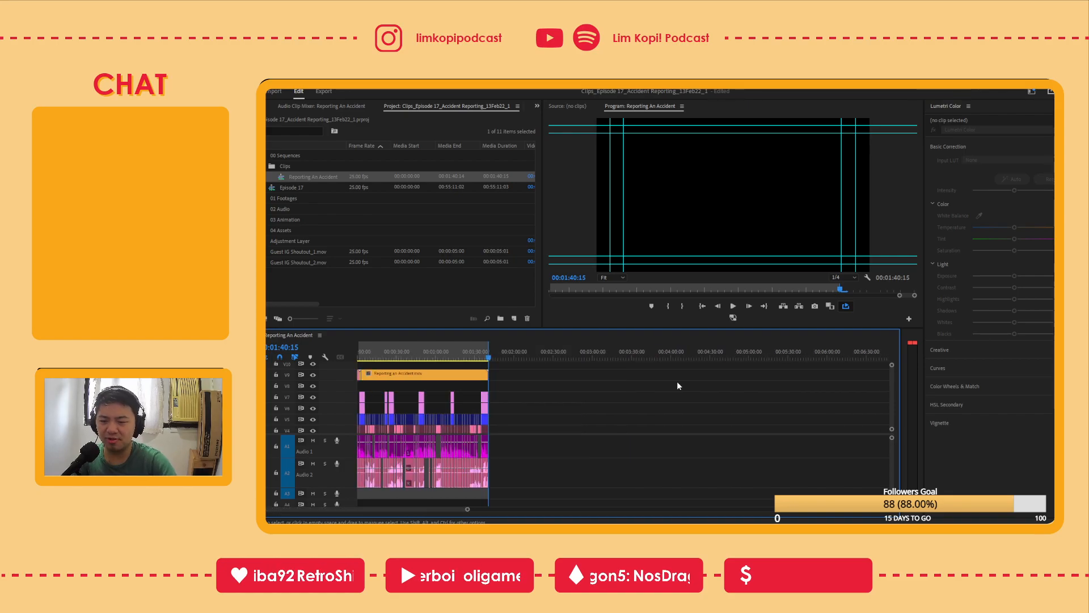
left_click_drag(507, 368, 341, 374)
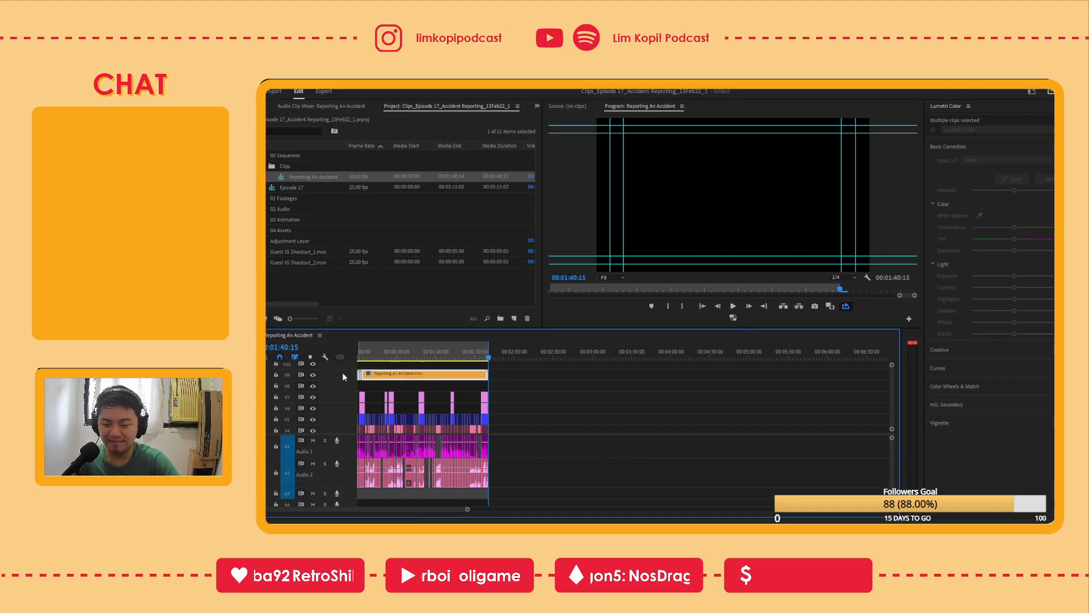
key("Delete")
Return the playhead to the start of the trimmed sequence, at 00:00:00:00
left_click(382, 355)
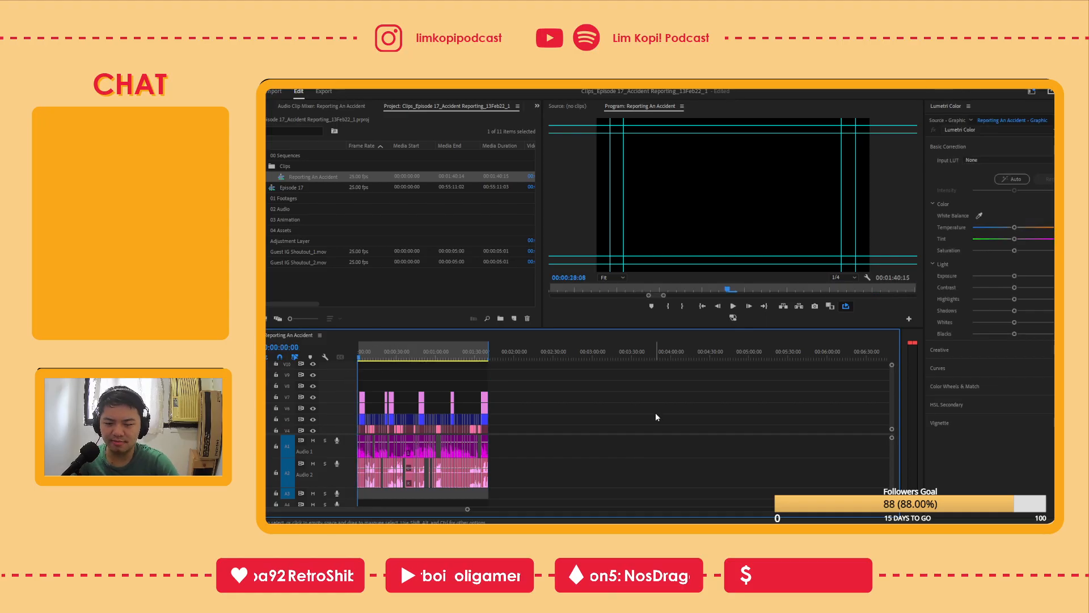
key("Home")
key("equal")
key("equal")
key("equal")
key("equal")
left_click(516, 381)
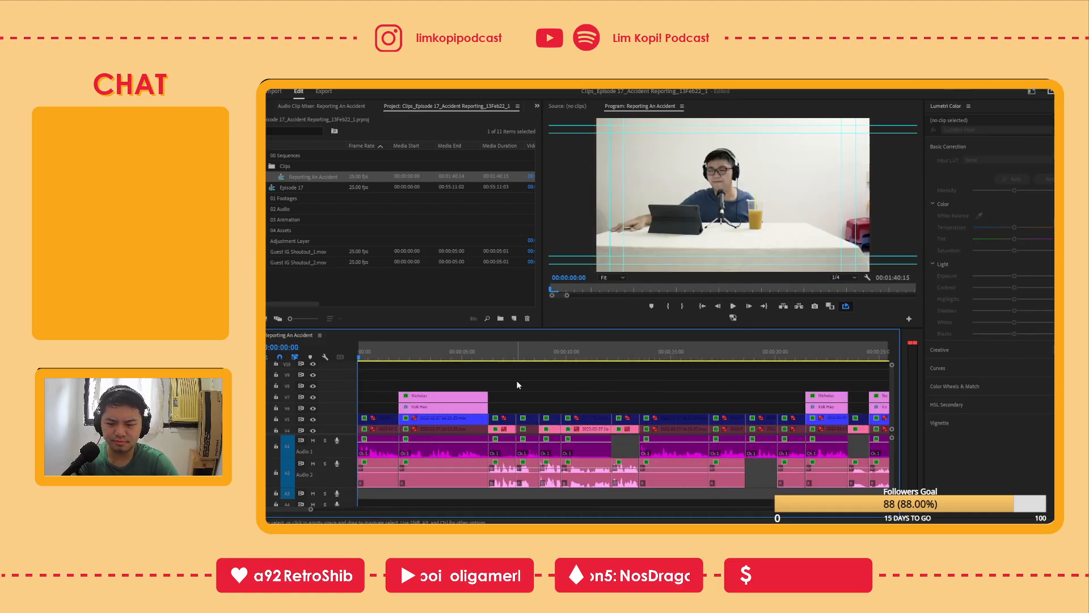
key("minus")
key("equal")
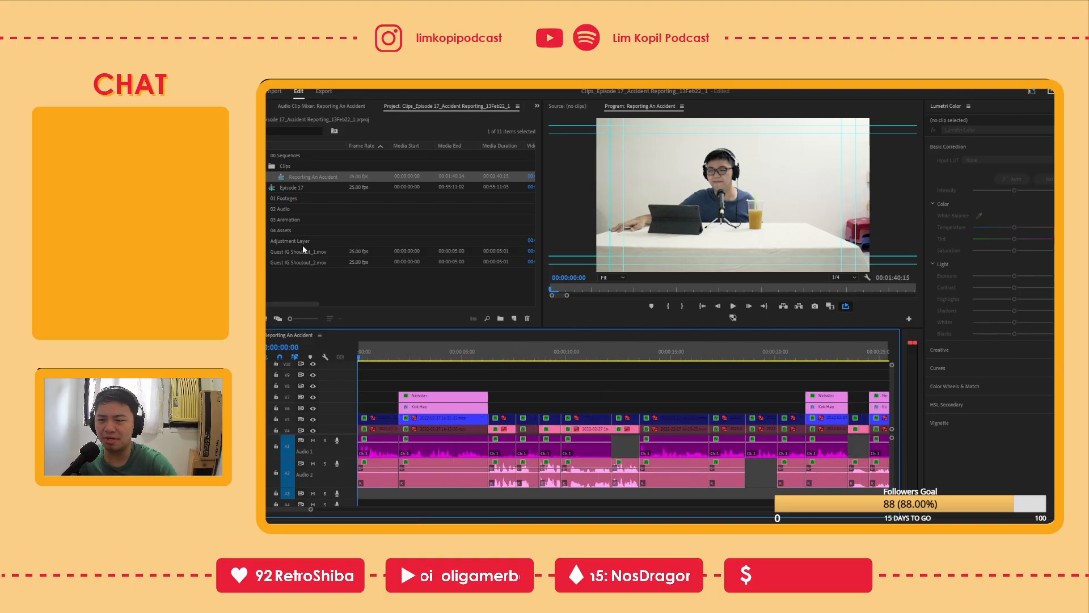
Collapse the 00 Sequences bin and move Guest IG Shoutout_1.mov and Guest IG Shoutout_2.mov into the Lower Thirds bin inside 03 Animation
left_click(291, 281)
left_click(256, 155)
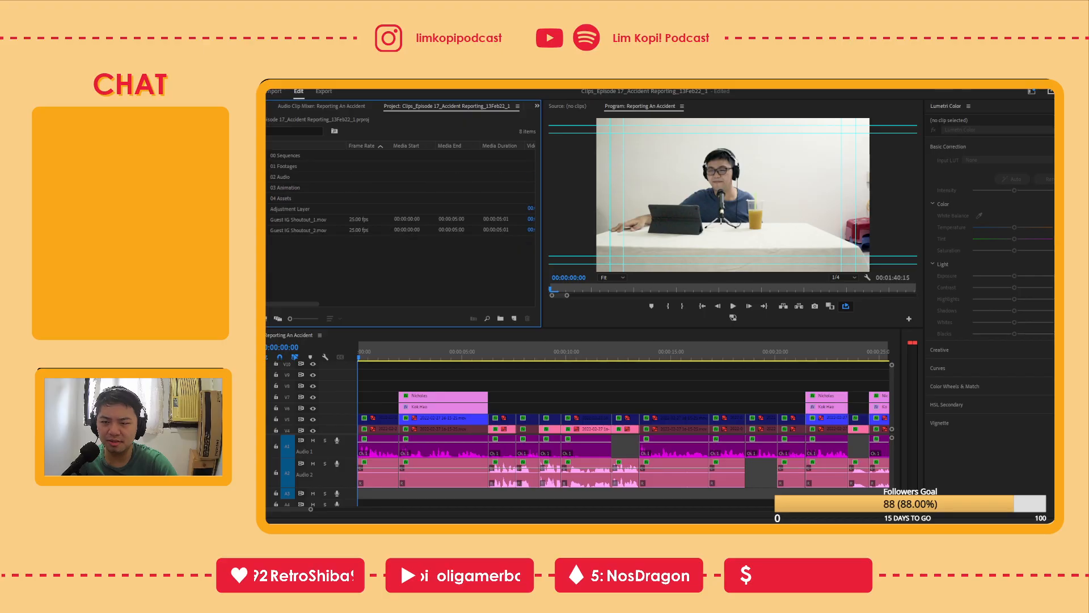
left_click(311, 220)
left_click(312, 229, "shift")
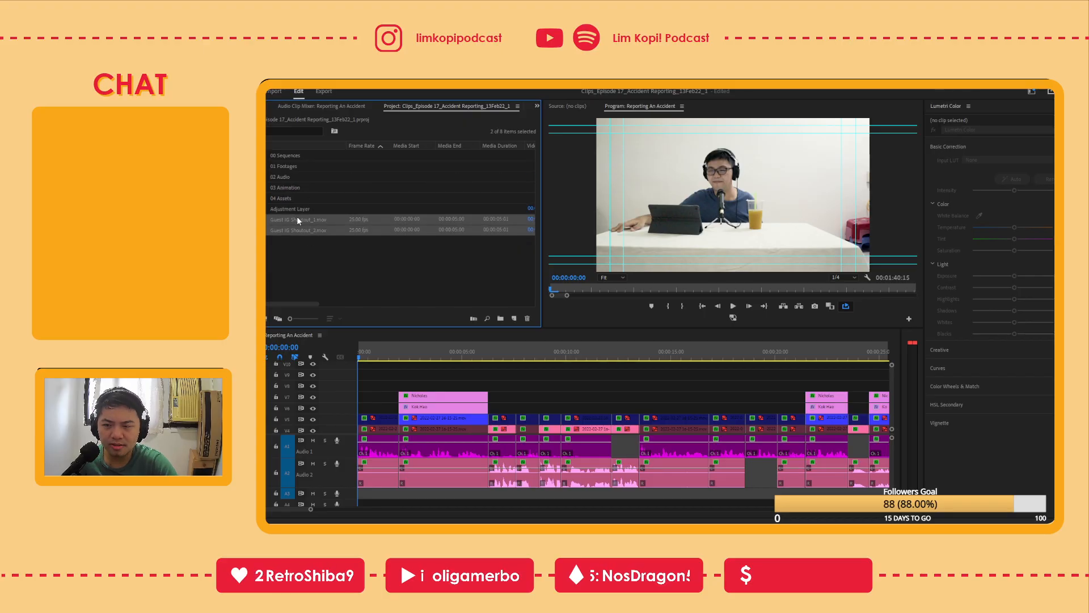
key("Delete")
key("ctrl+z")
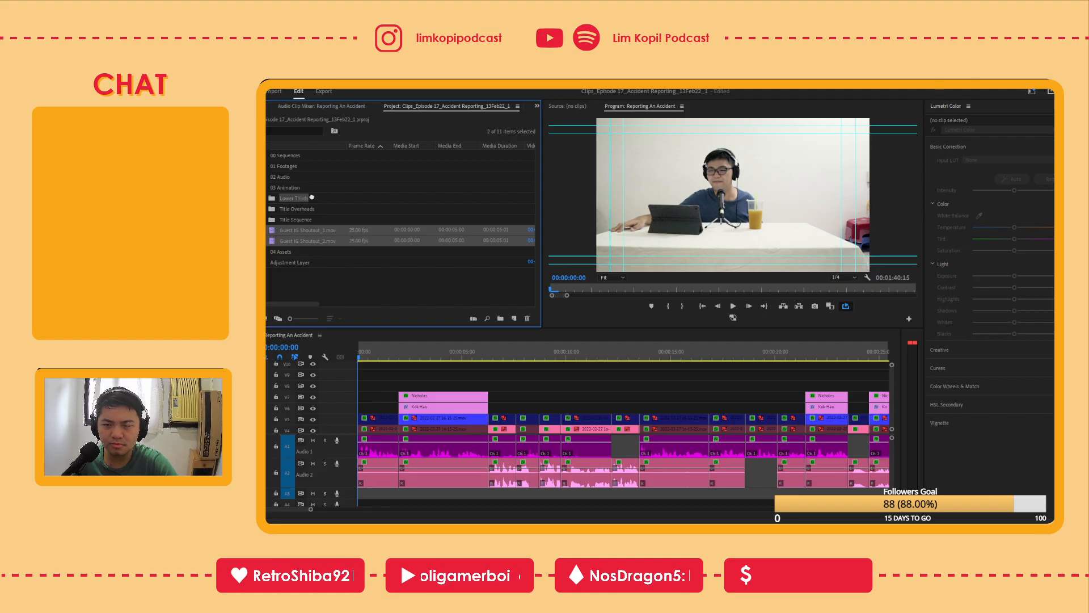
key("Delete")
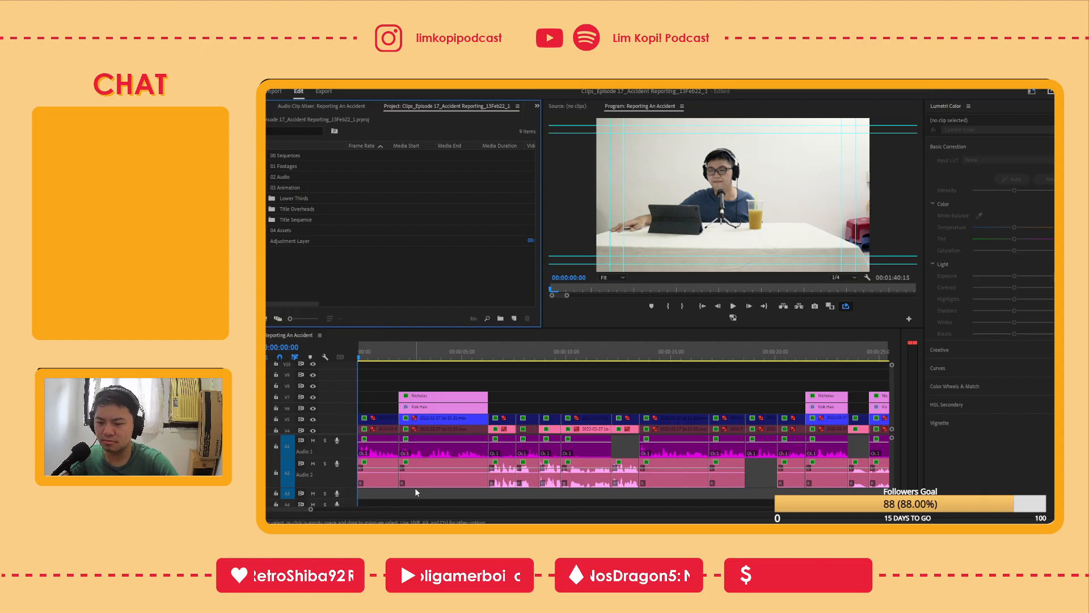
Save the Episode 17 project and open the caption at 00:01:34:23 in Episode 21's What Do Kids Daydream About sequence
left_click(368, 523)
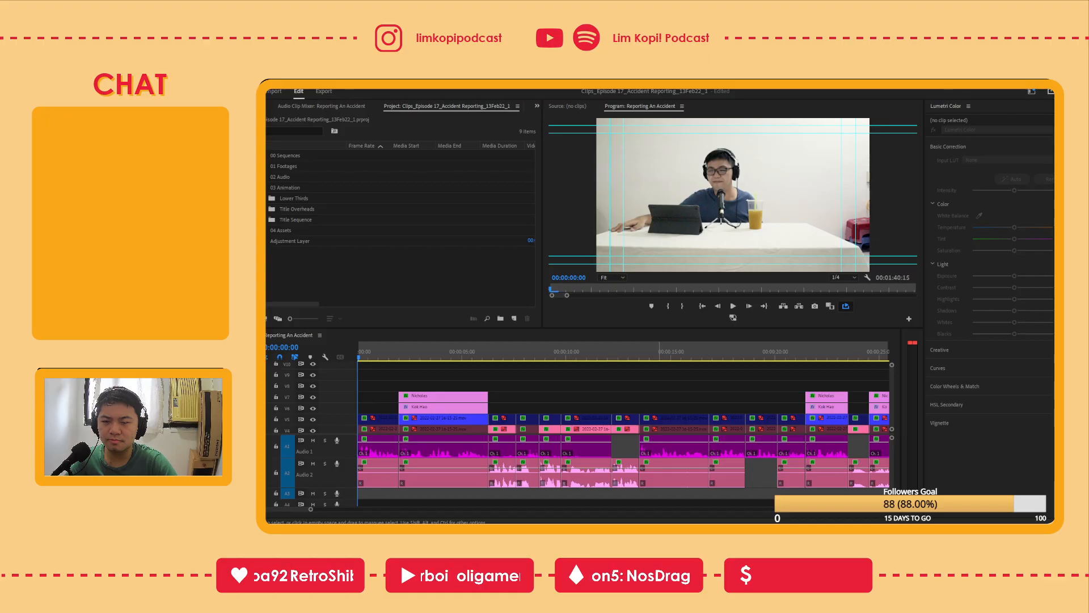
key("ctrl+s")
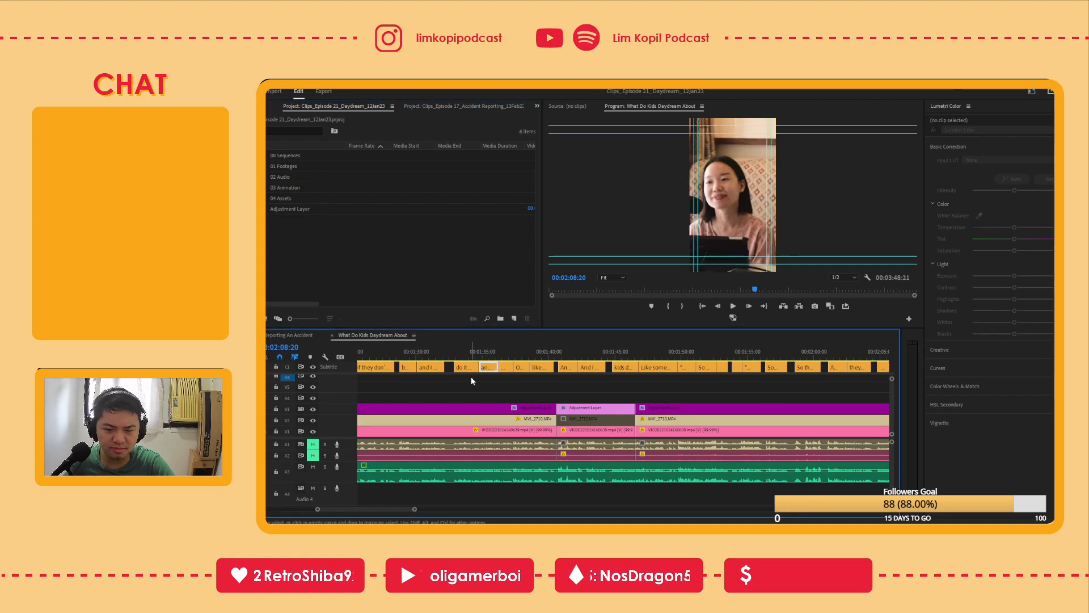
left_click(482, 353)
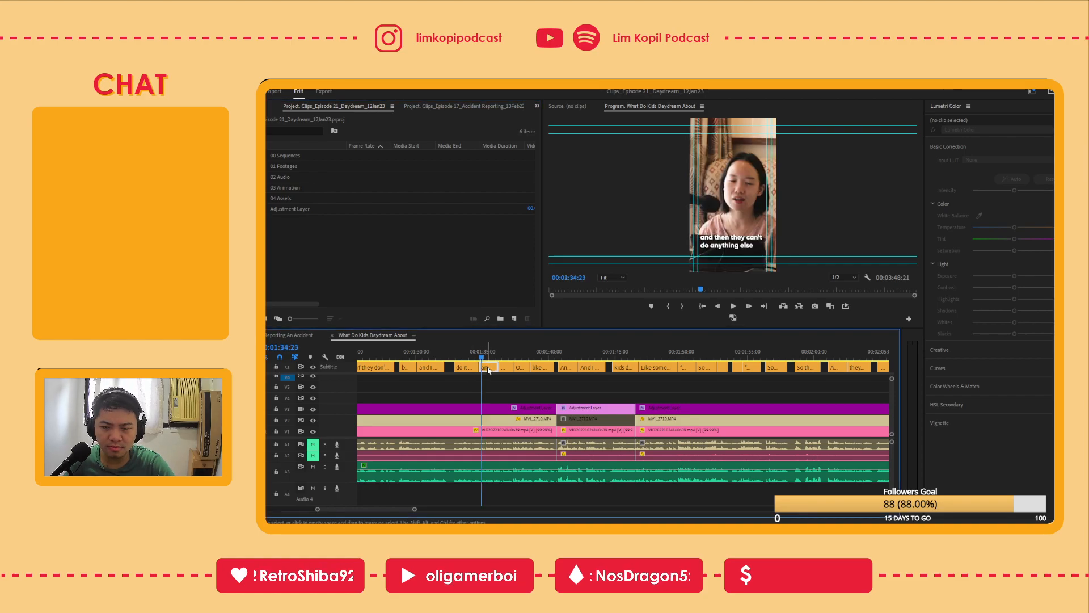
double_click(488, 370)
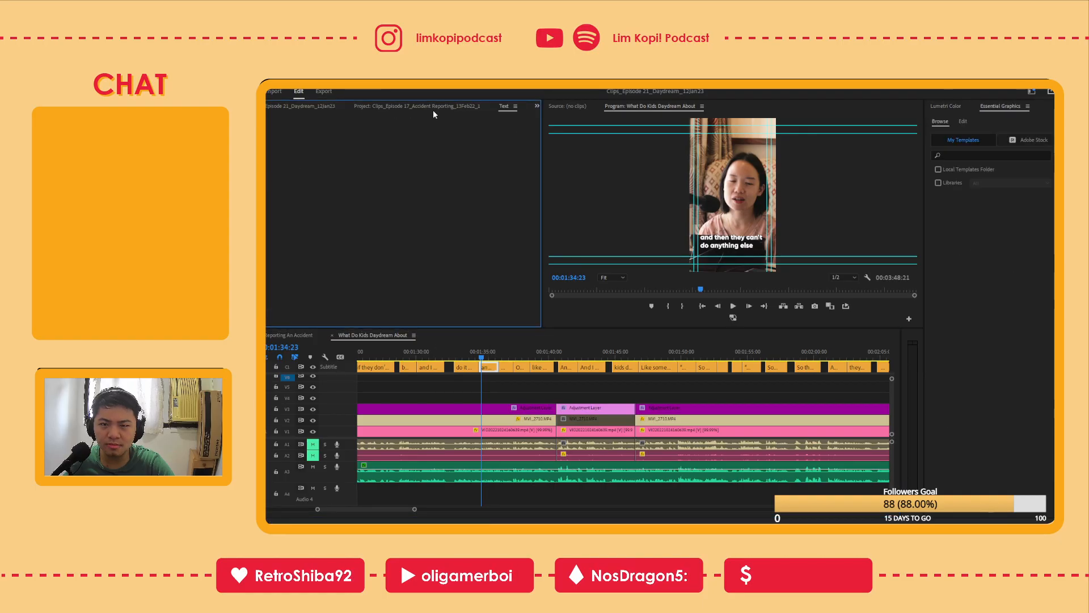
Copy the IG Release item from the Clips for Instagram bin of the Episode 21 project into the Episode 17 project
left_click(294, 106)
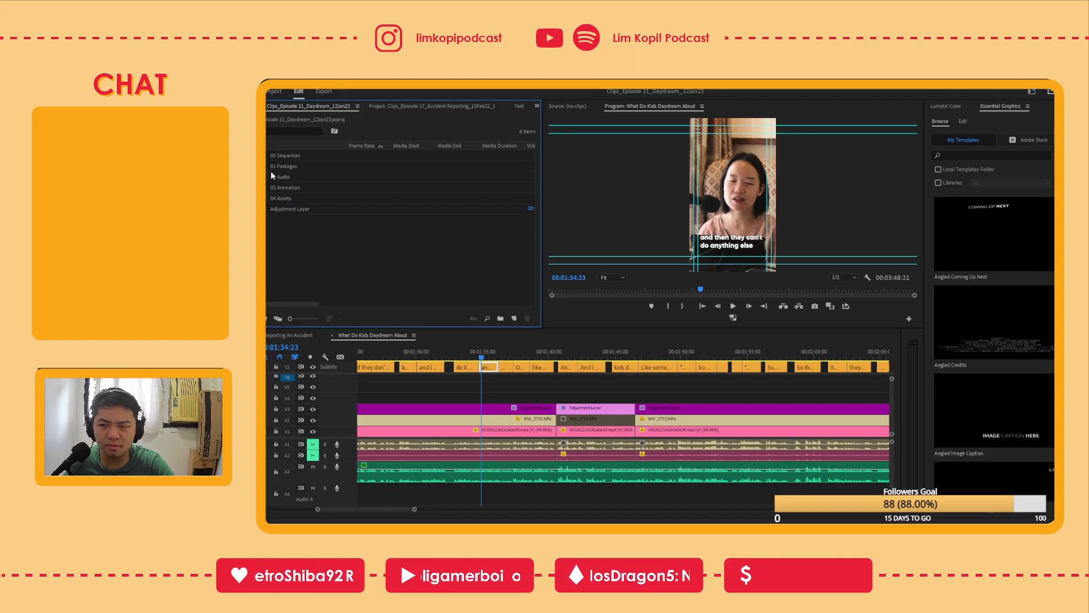
left_click(255, 156)
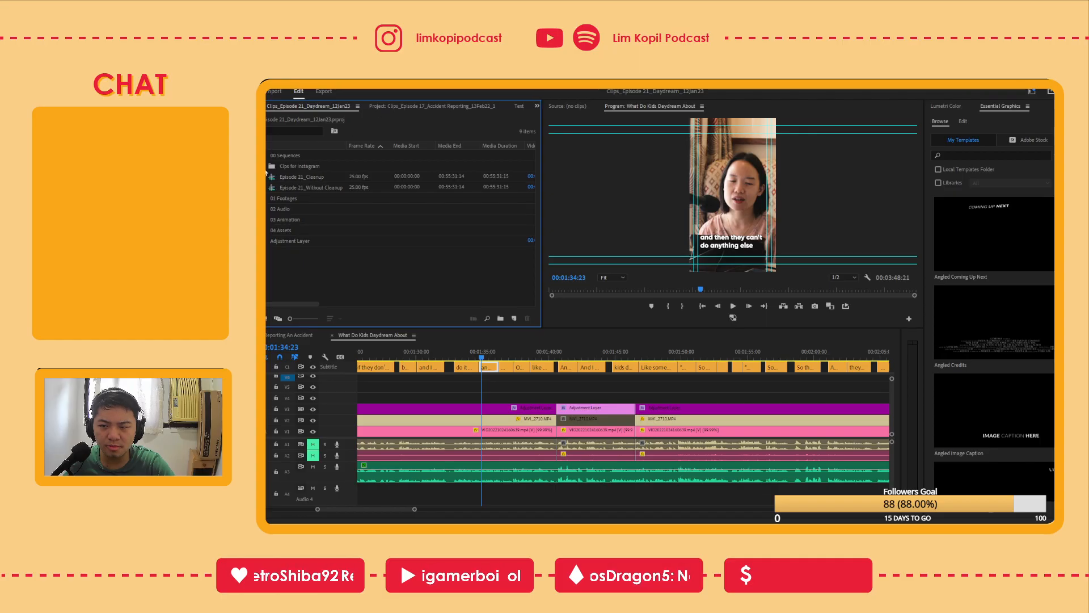
left_click(265, 170)
left_click(302, 178)
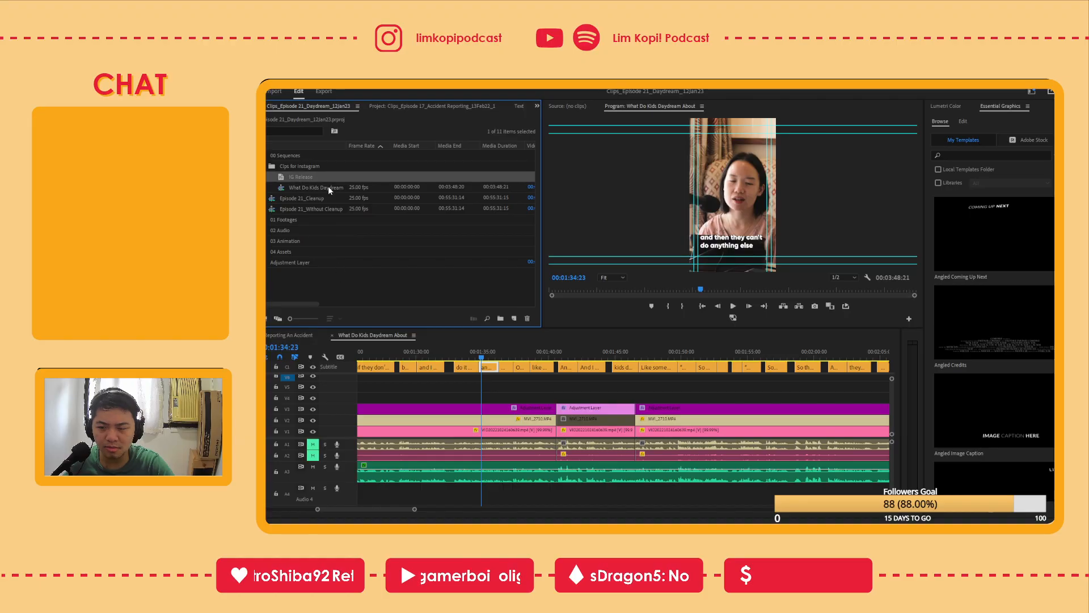
left_click(422, 105)
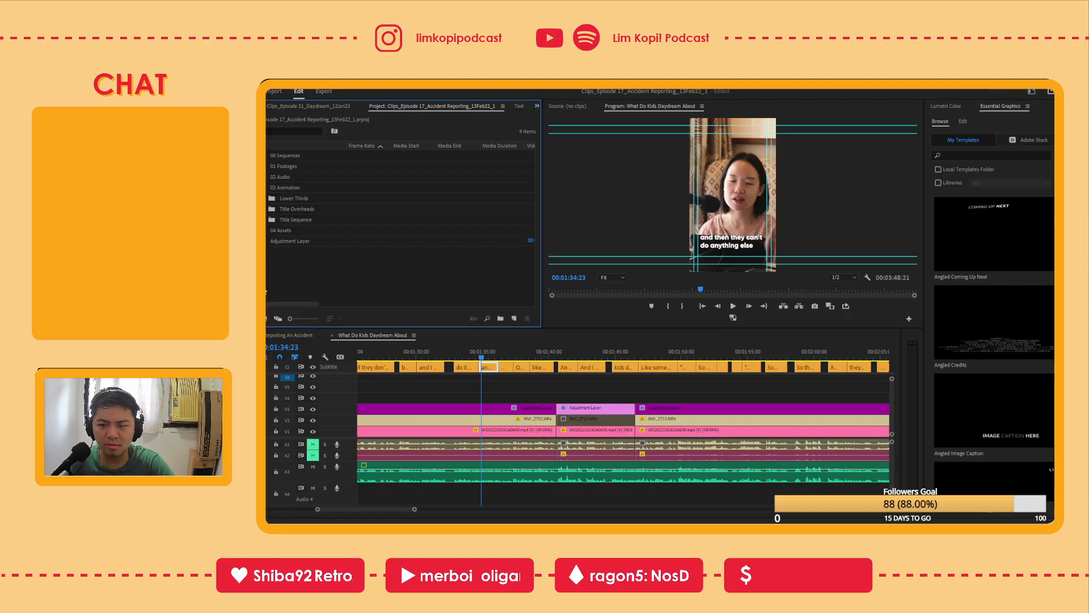
left_click(334, 107)
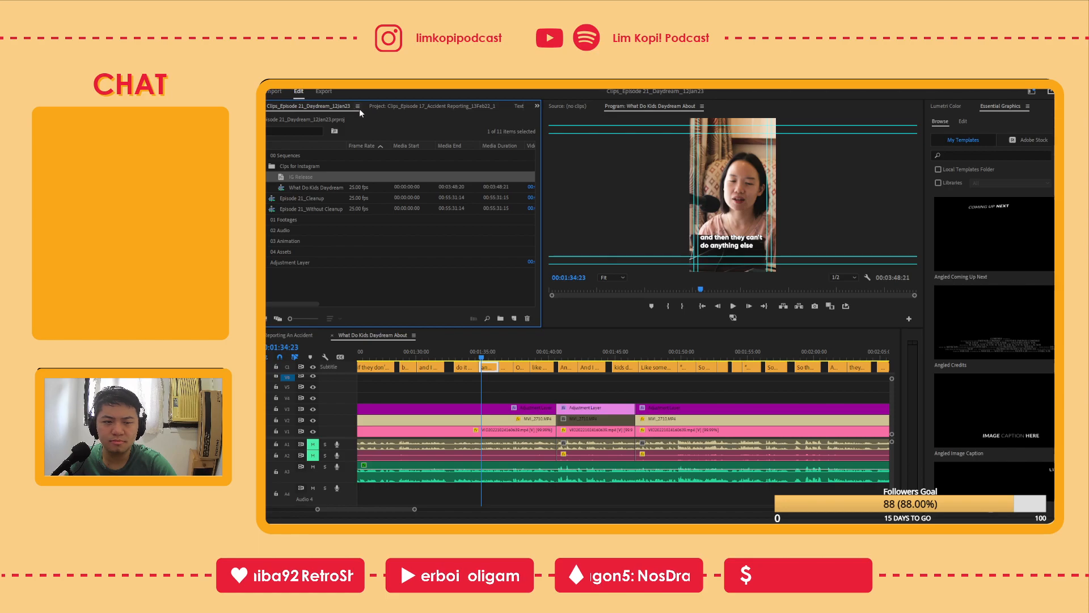
left_click(412, 155)
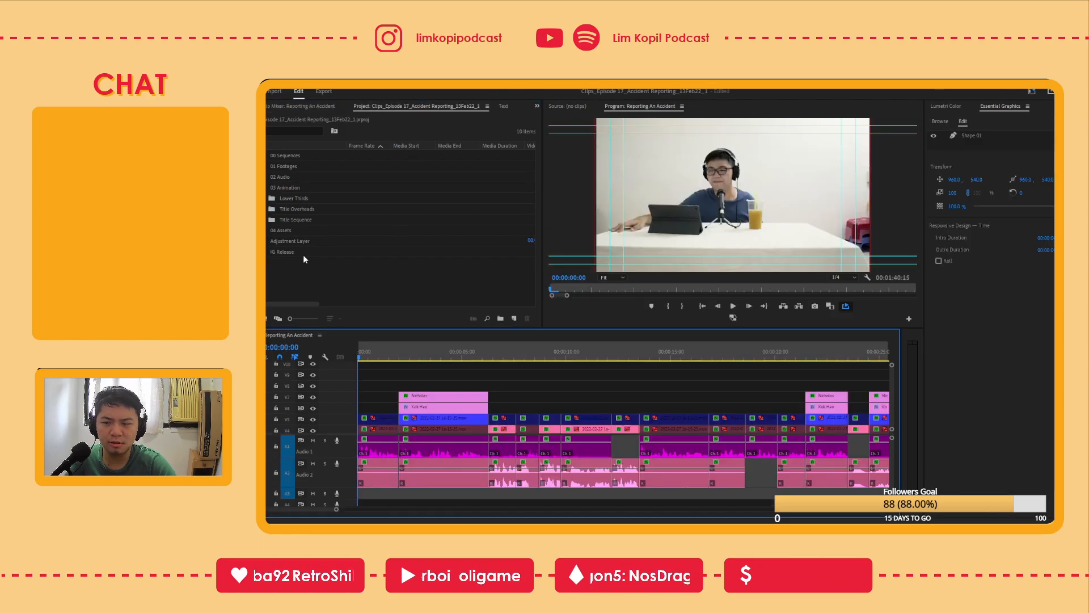
left_click(303, 253)
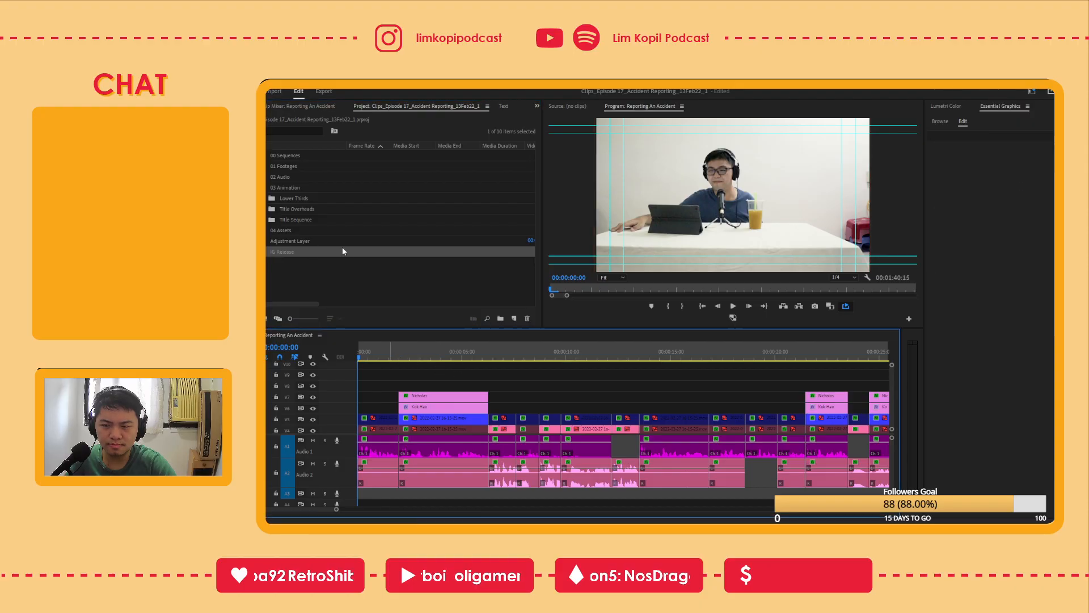
Change the Reporting An Accident sequence to a vertical frame and save the project
left_click_drag(379, 358, 357, 359)
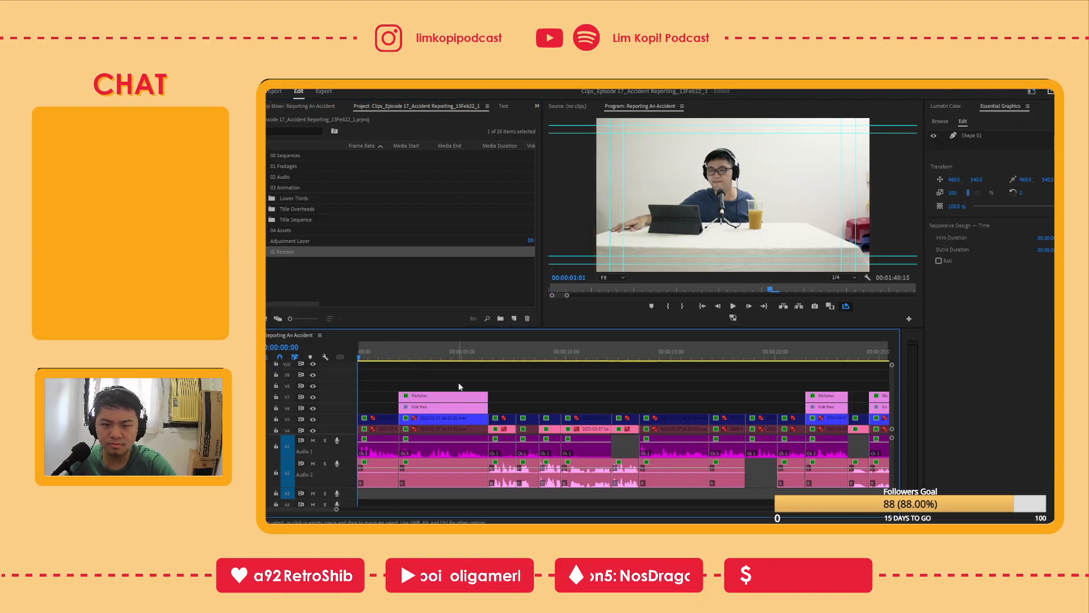
left_click(458, 382)
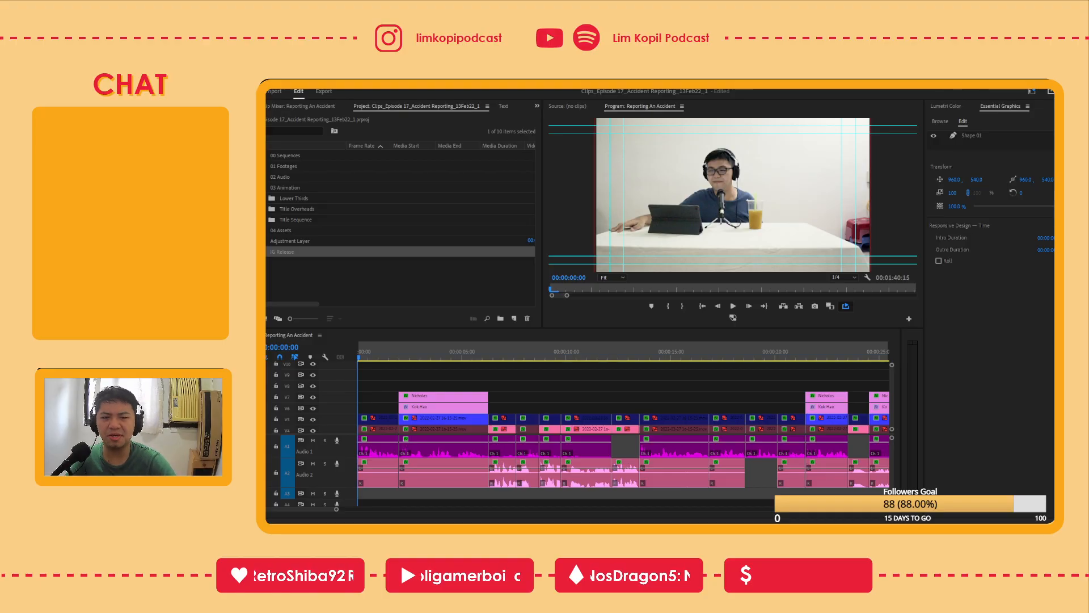
left_click(632, 364)
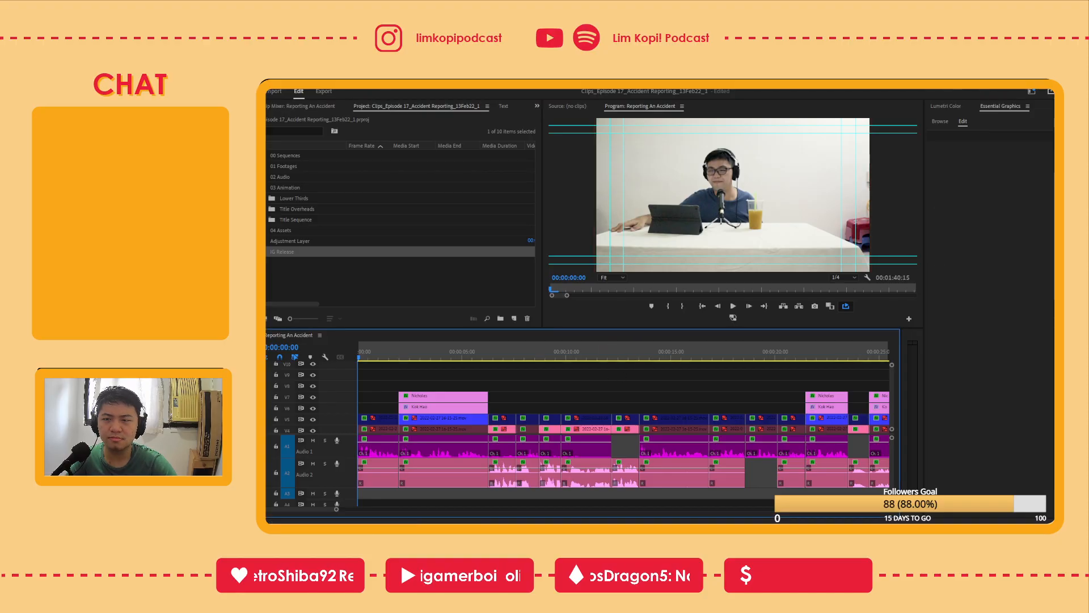
key("ctrl+s")
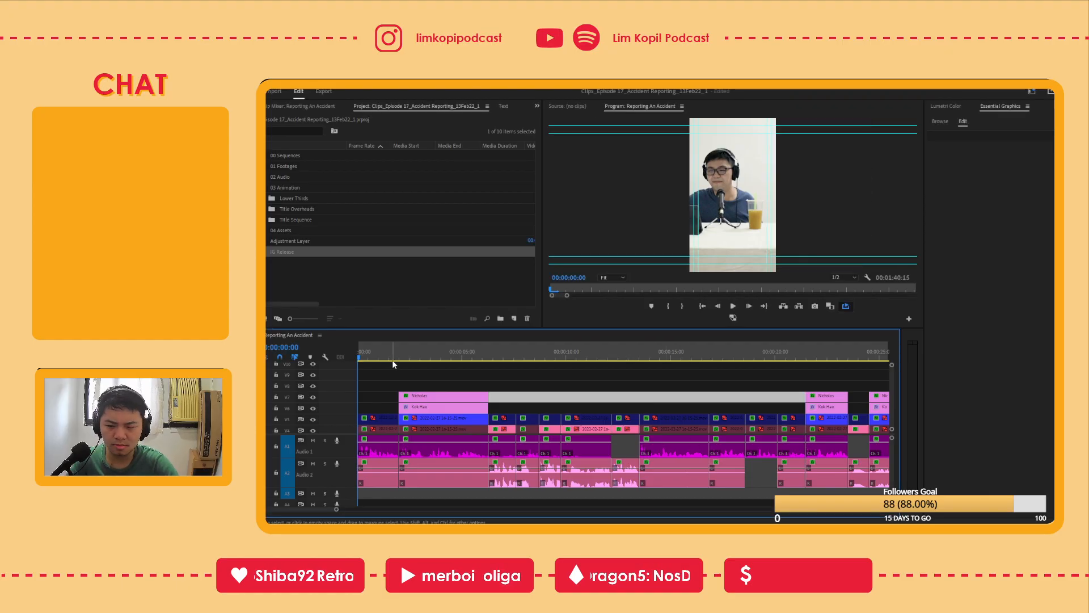
Play the opening of the Reporting An Accident sequence to check how the clips sit in the vertical frame
key("space")
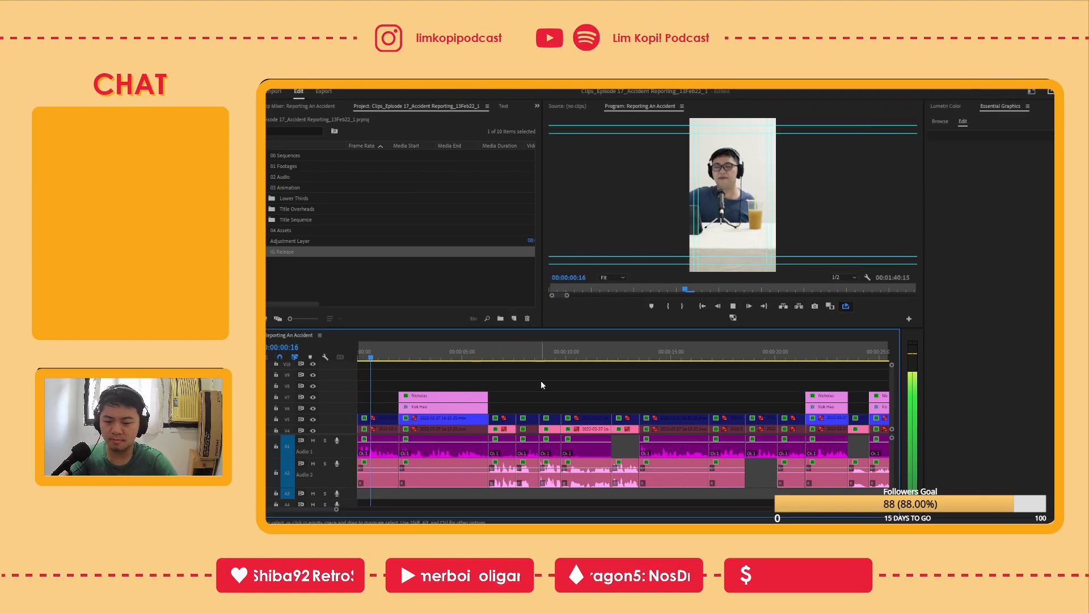
key("=")
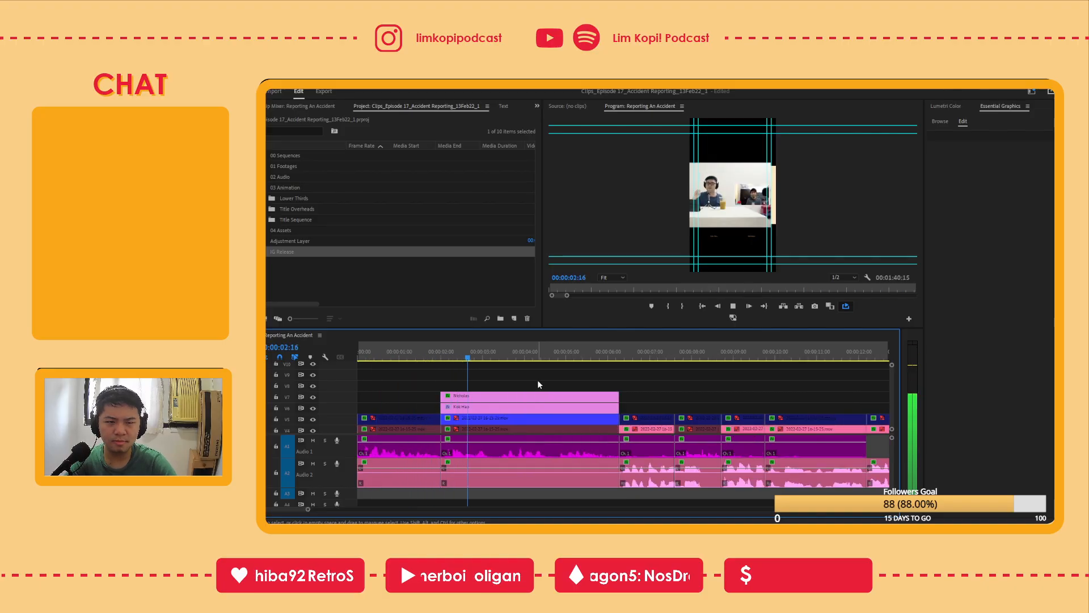
key("space")
key("minus")
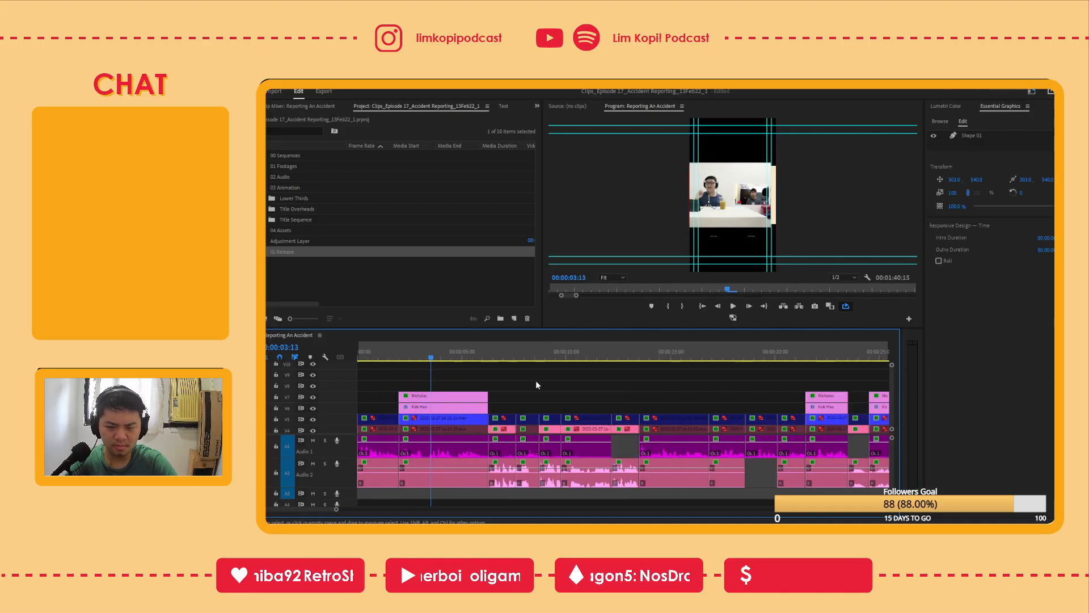
Delete all the lower-third name graphics from tracks V6 and V7 across the whole sequence and save the project
left_click(460, 397)
key("equal")
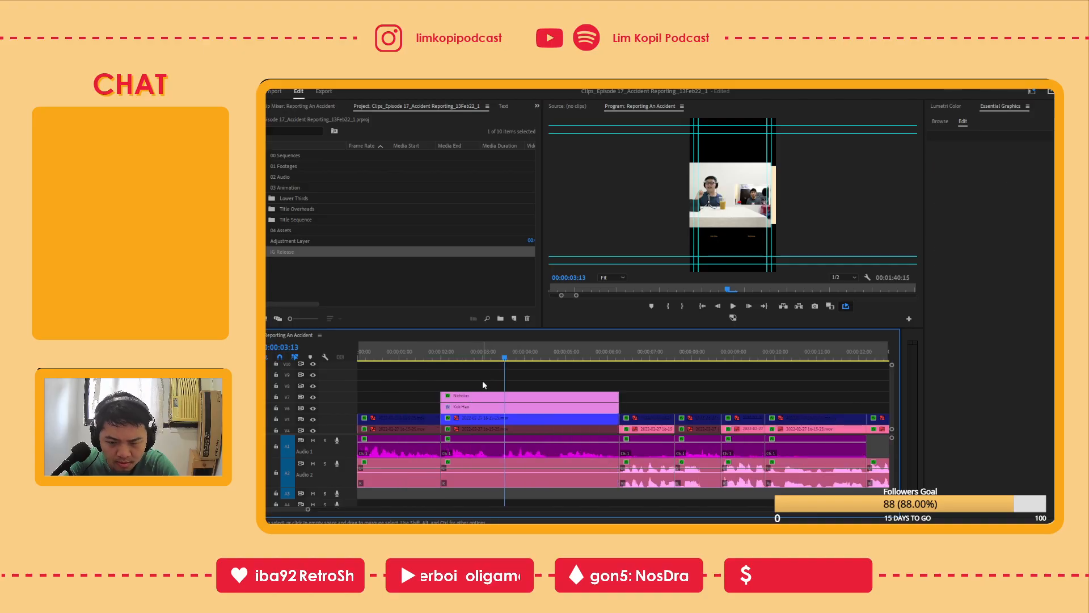
left_click(410, 351)
left_click_drag(515, 386, 479, 410)
left_click(503, 380)
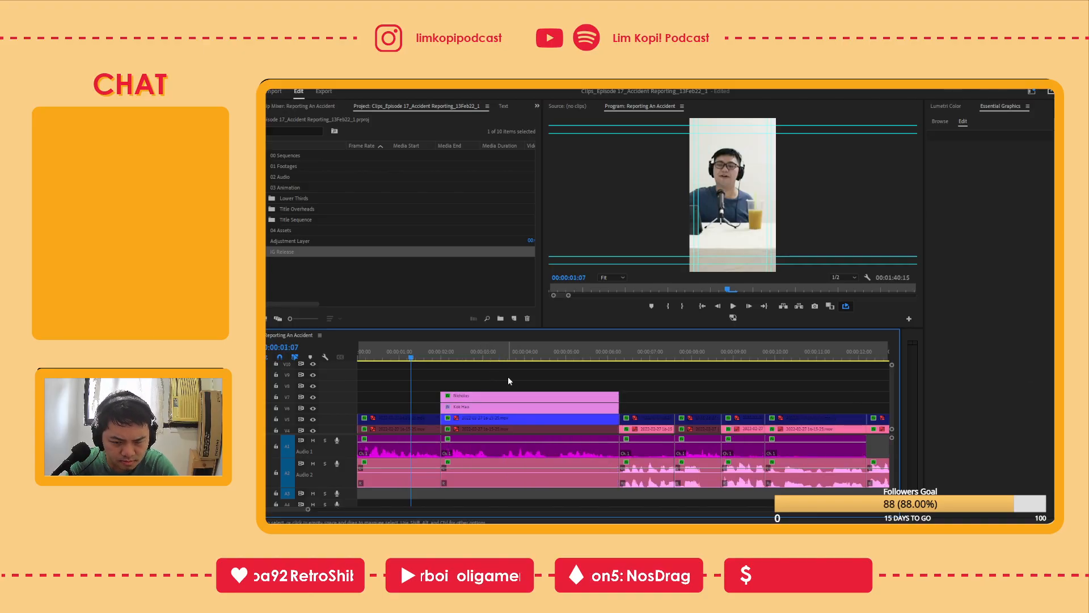
key("backslash")
key("minus")
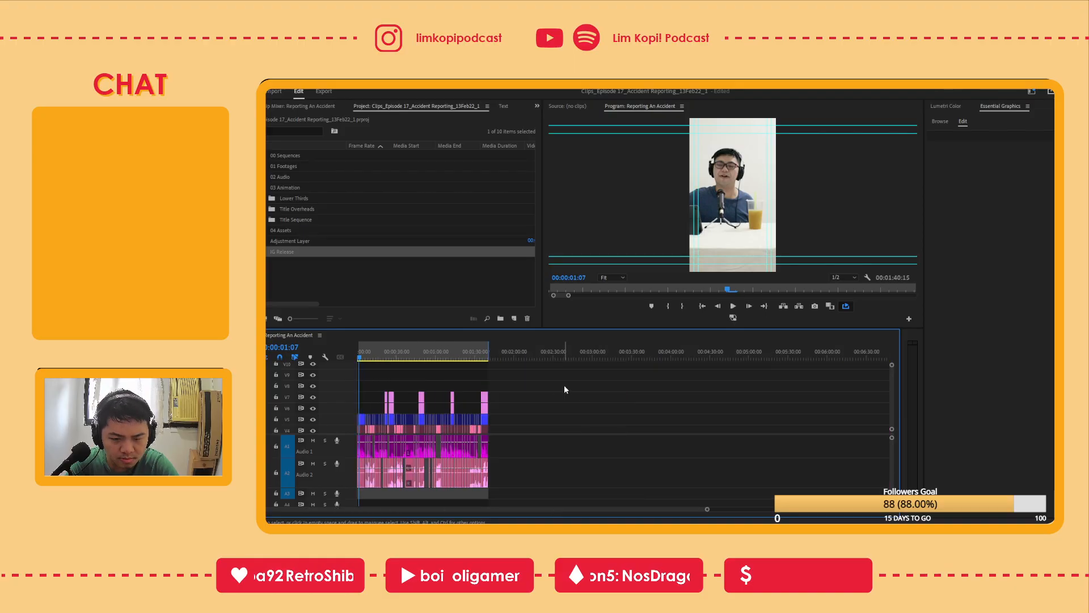
left_click_drag(533, 378, 374, 404)
key("Delete")
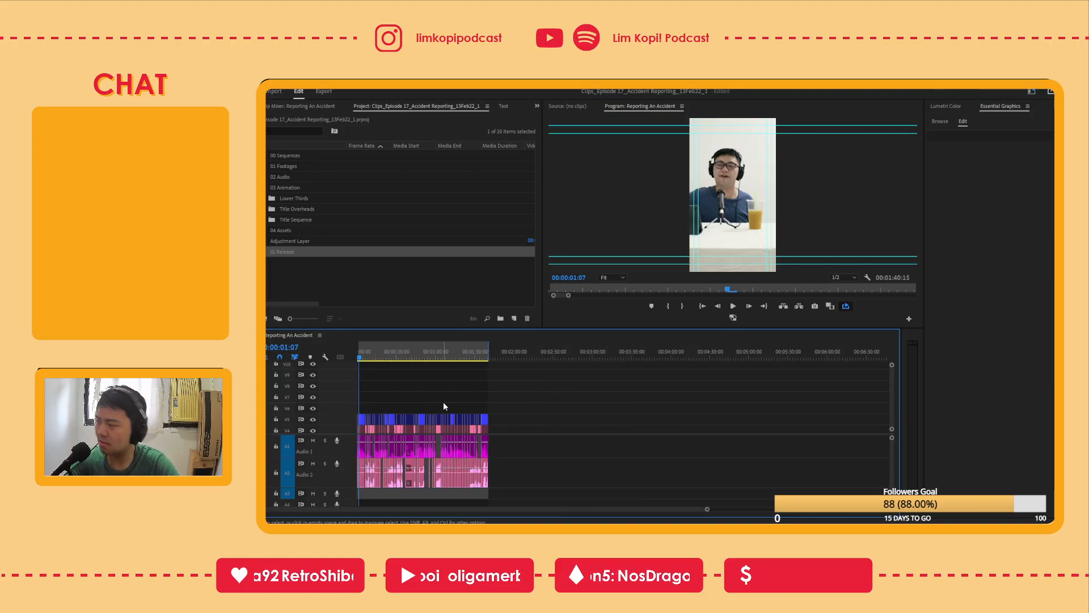
key("equal")
key("equal")
key("equal")
key("equal")
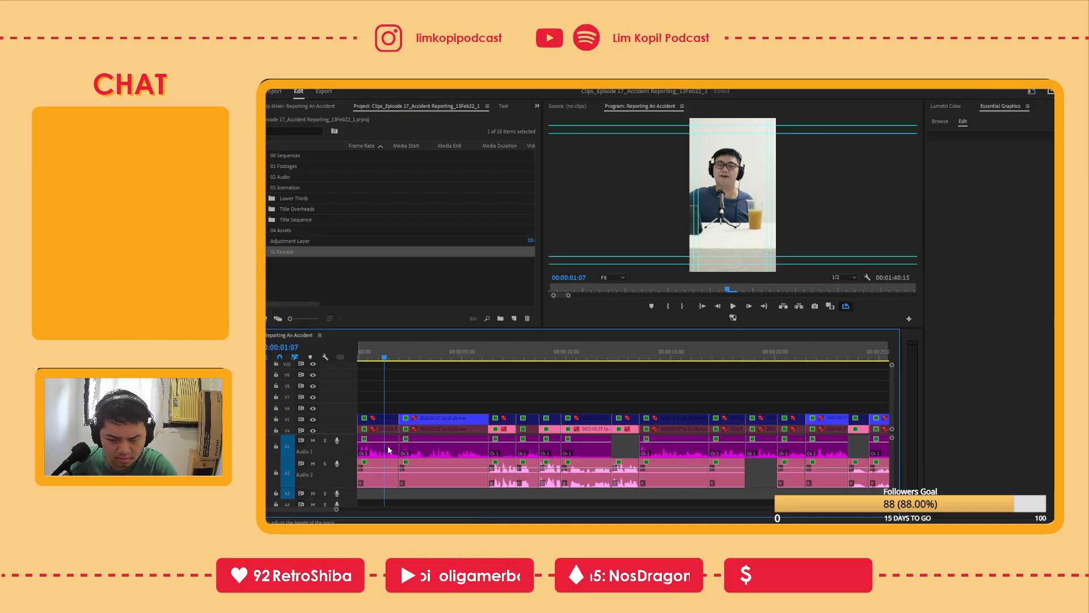
key("ctrl+s")
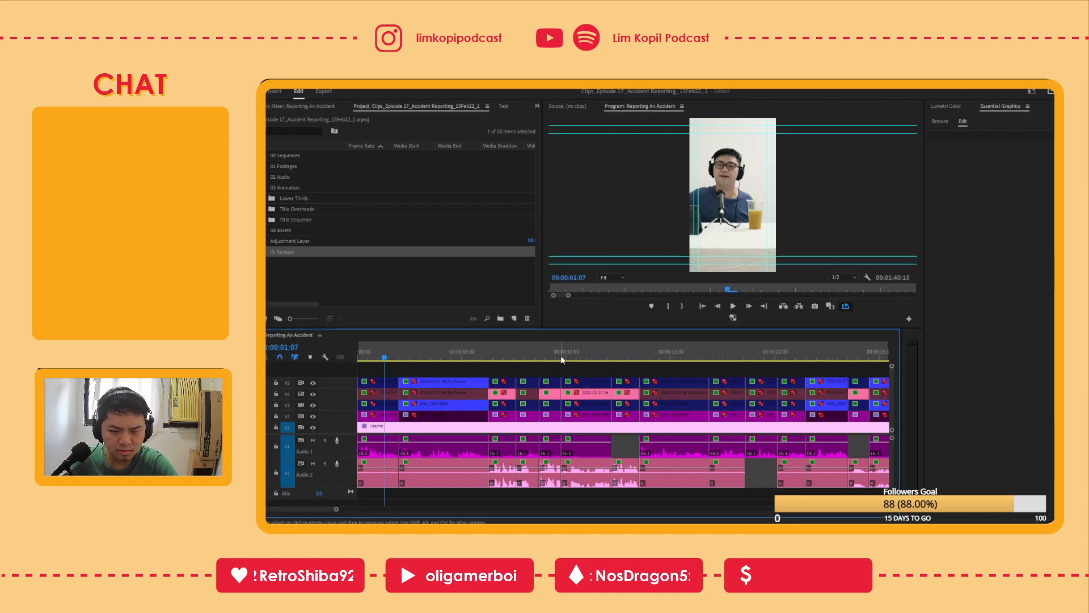
Replay the sequence from its start to examine the framing of the first single shot and the split-screen shot after it
left_click_drag(389, 359, 279, 365)
key("space")
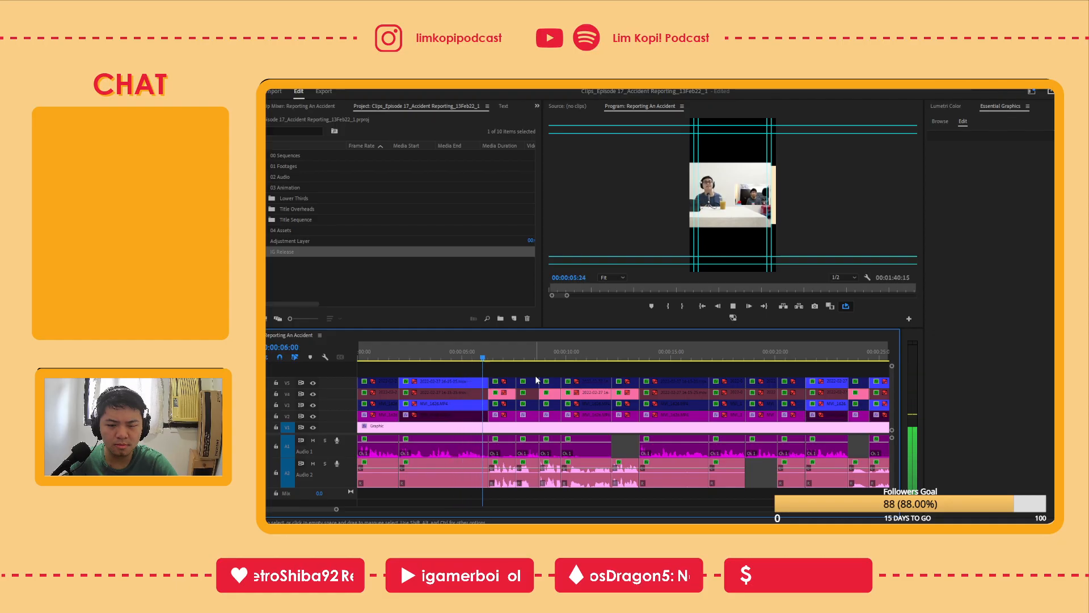
key("space")
left_click_drag(435, 349, 366, 357)
key("equal")
key("equal")
key("equal")
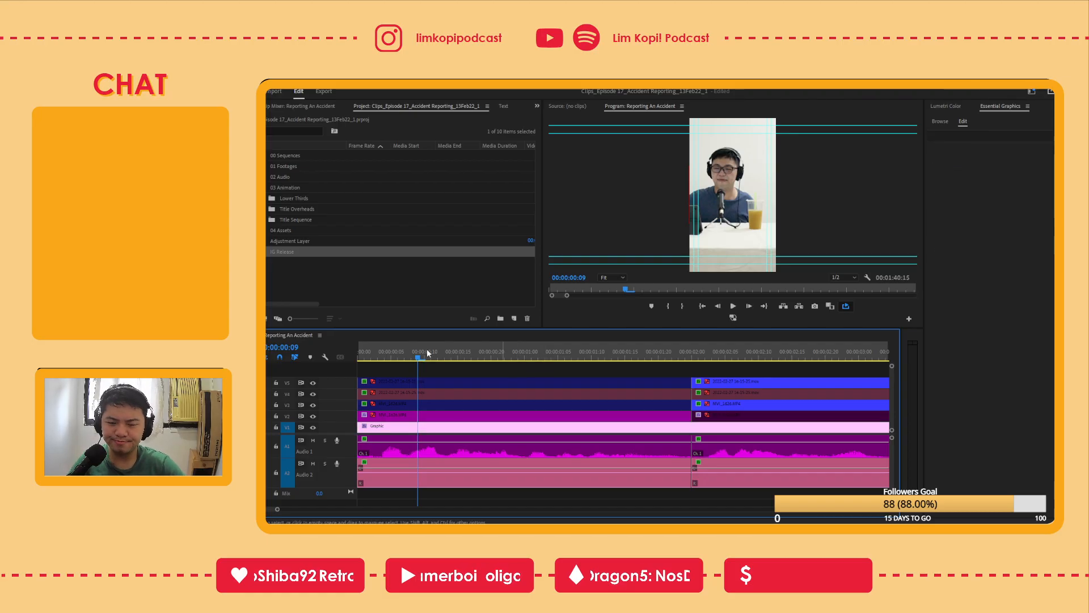
key("space")
key("backslash")
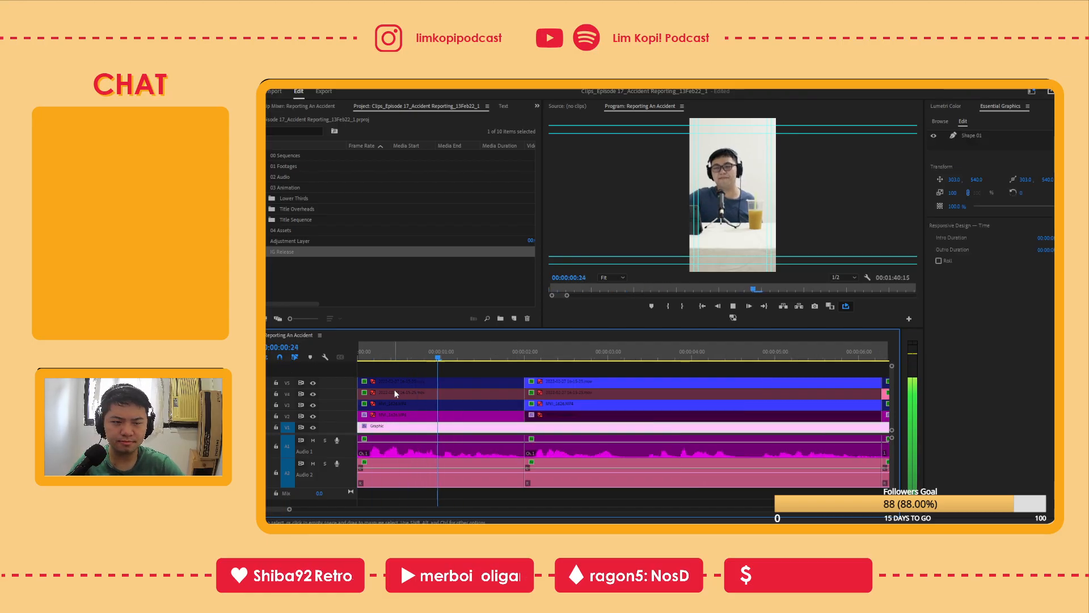
key("backslash")
key("backslash")
key("minus")
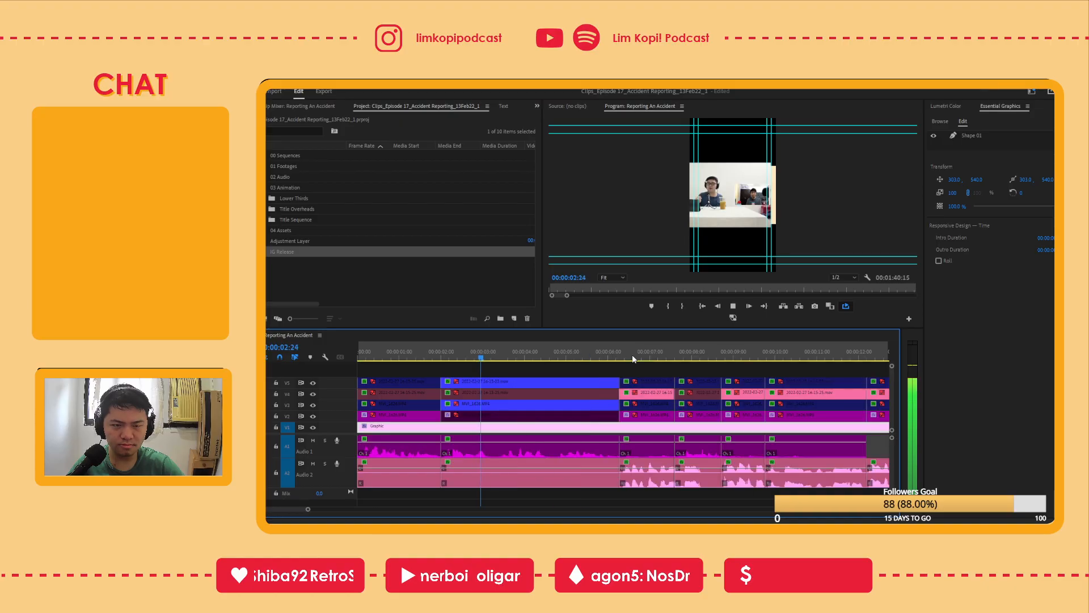
key("space")
Delete the V5 clip of the first split-screen shot, the second clip in the sequence
left_click(536, 406)
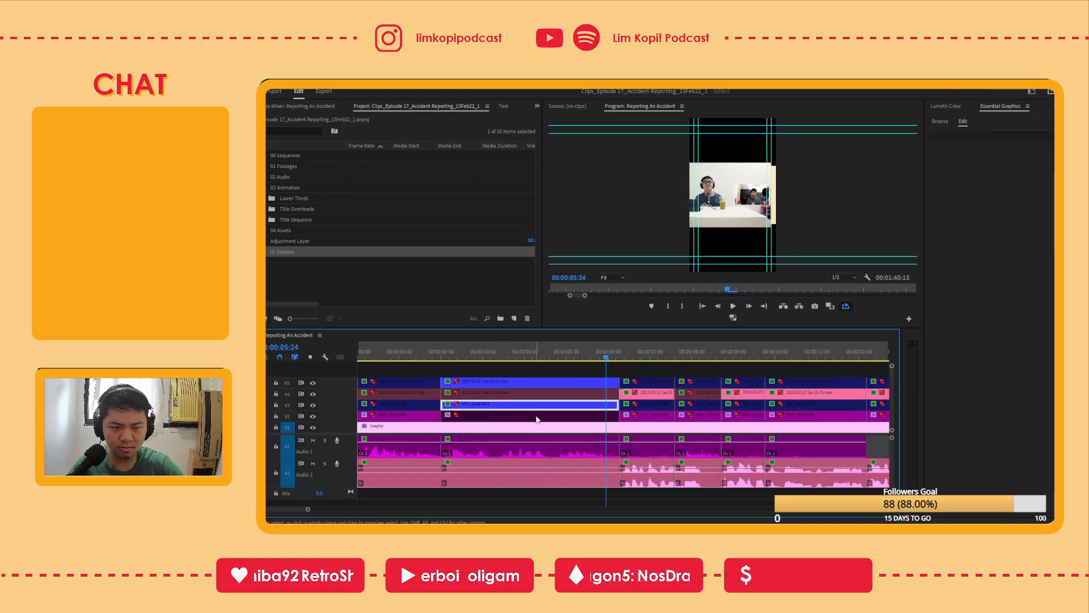
left_click(540, 383)
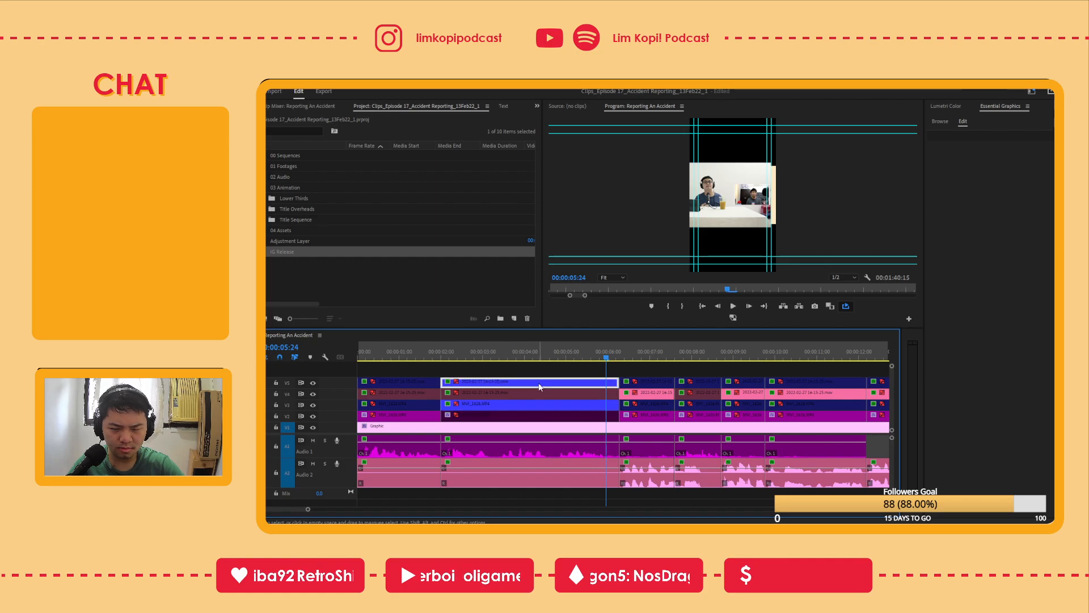
key("Delete")
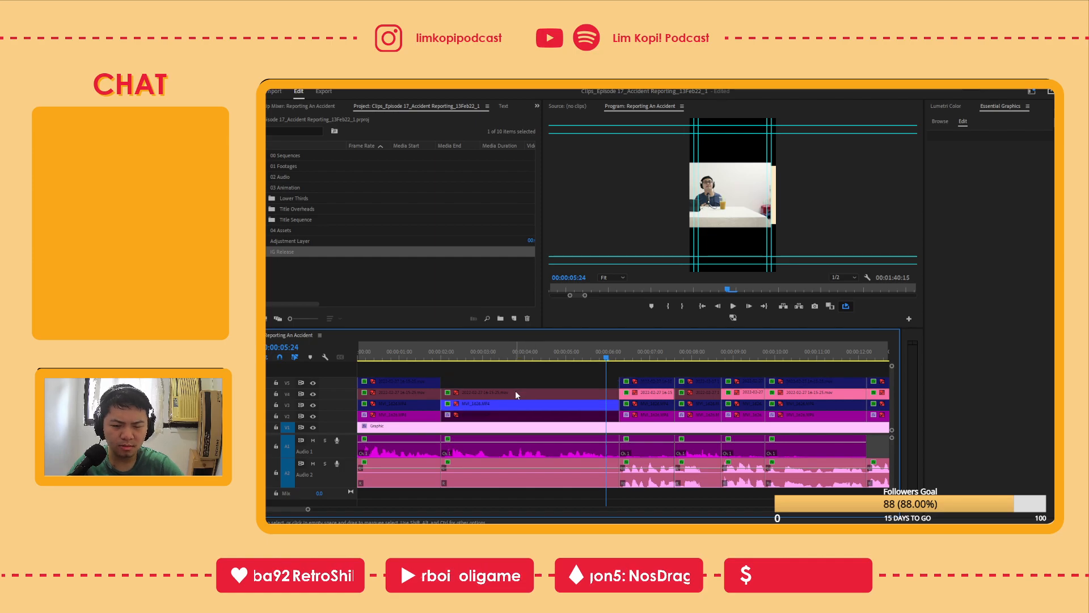
left_click(514, 404)
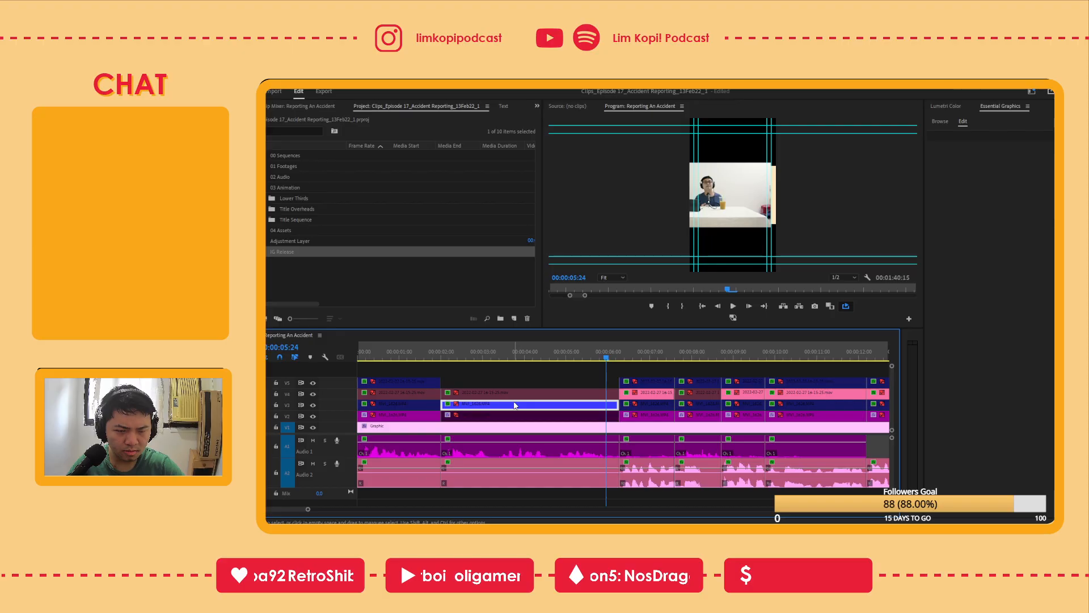
key("Delete")
key("ctrl+z")
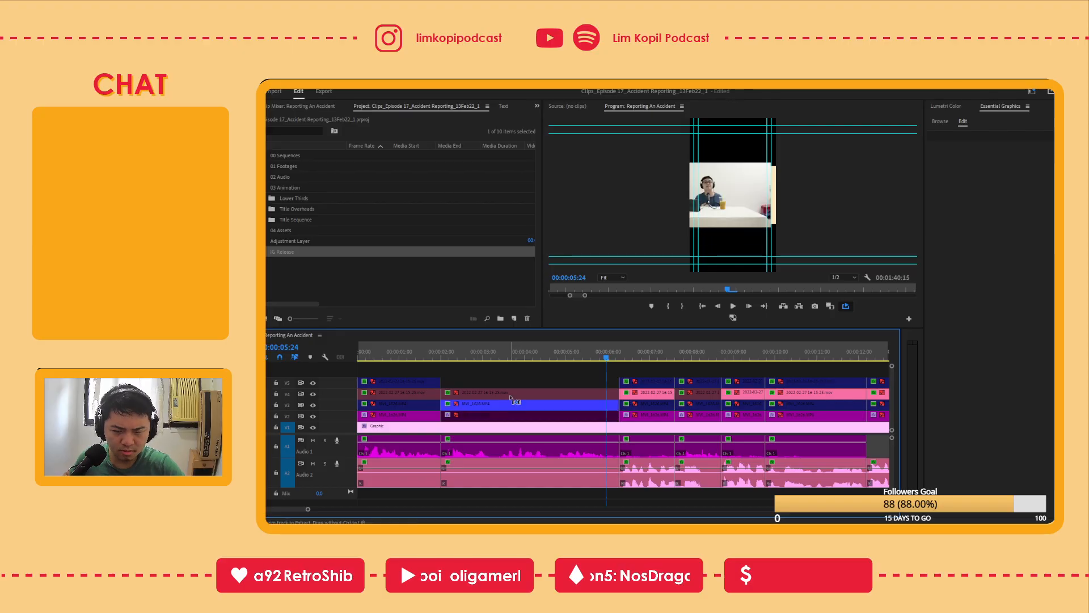
Try to remove the V4 clip of the second shot and the V4 and V5 clips of the first shot, and play the result
left_click(509, 394)
key("Delete")
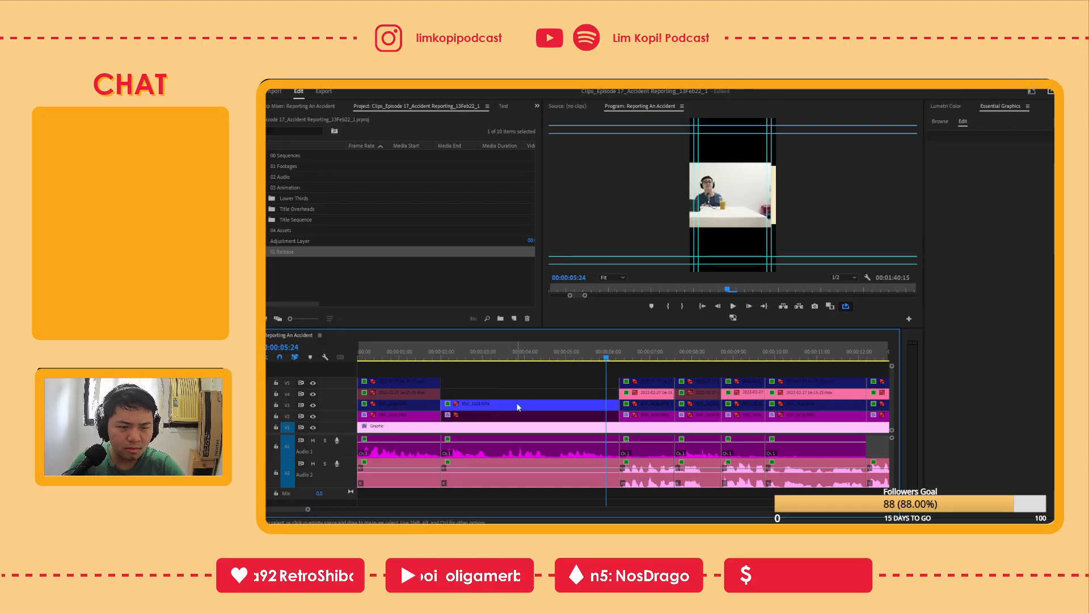
left_click(525, 418)
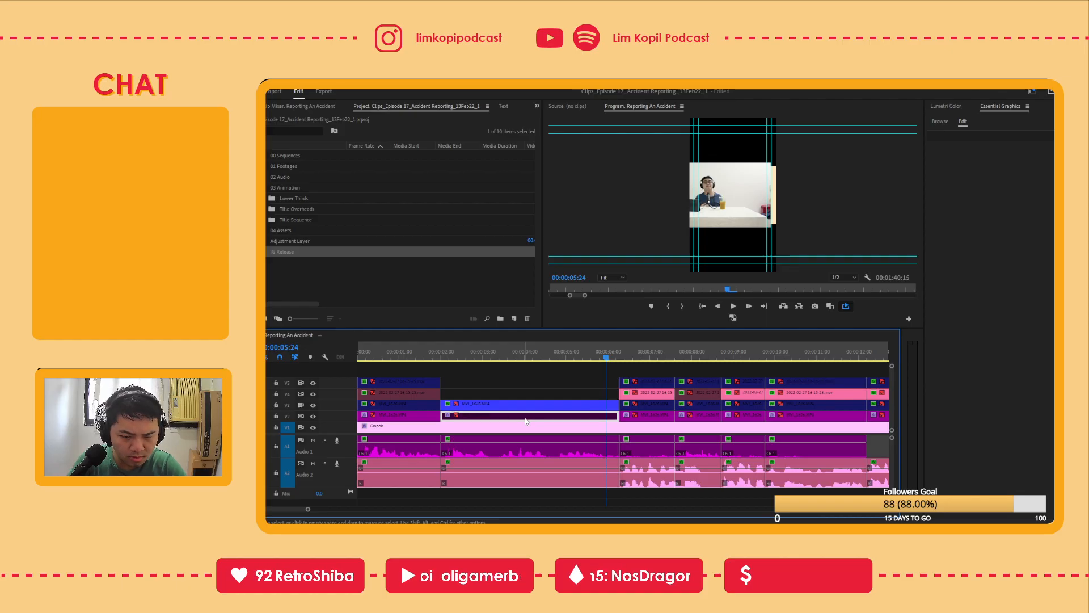
left_click(418, 355)
left_click_drag(460, 377, 388, 400)
key("Delete")
key("space")
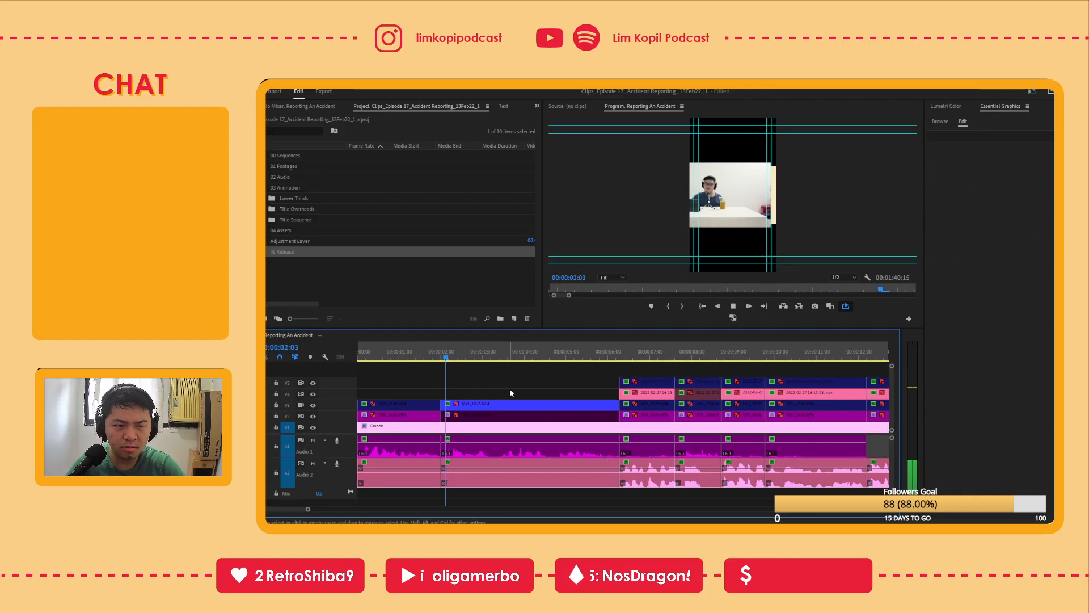
key("space")
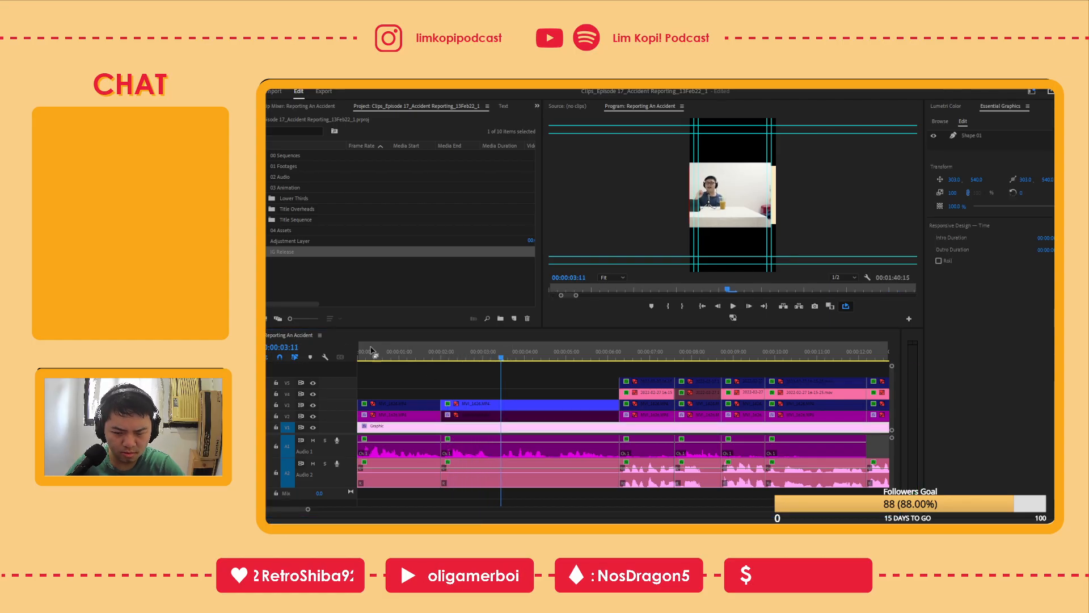
left_click_drag(437, 348, 488, 355)
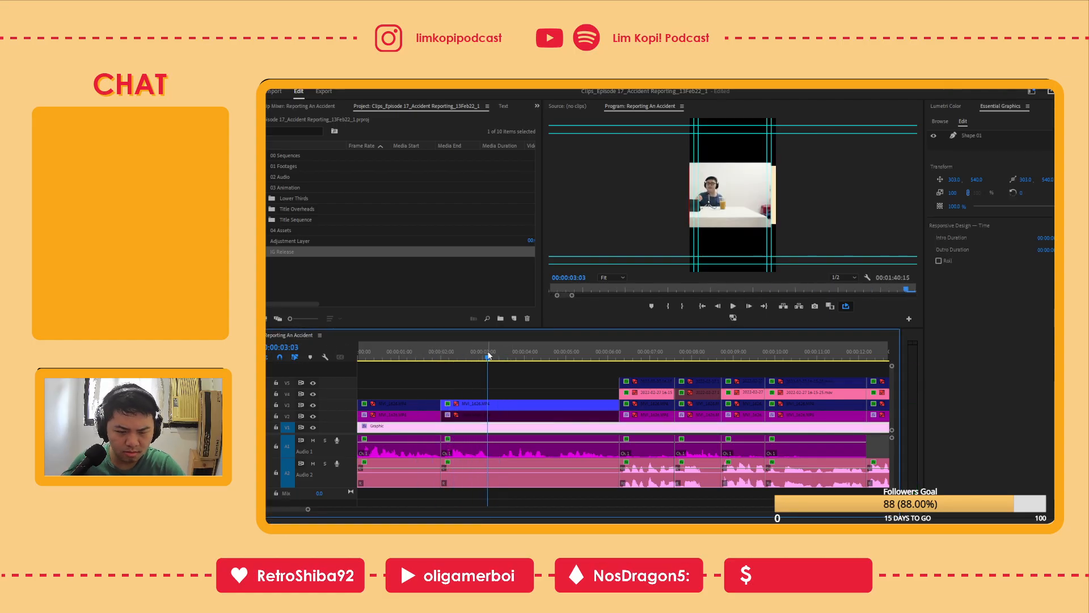
Undo the deletions of the V4 and V5 clips in the first two shots
key("ctrl+z")
key("ctrl+z")
key("ctrl+z")
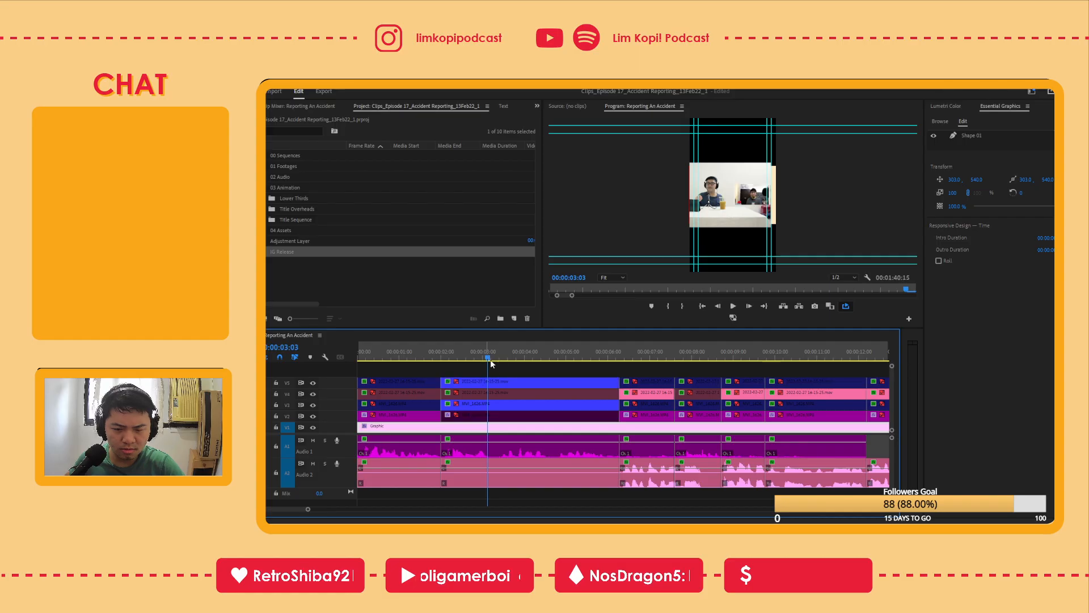
Toggle the second shot's V2 and V3 clips on and off to check what each layer shows
left_click(516, 384)
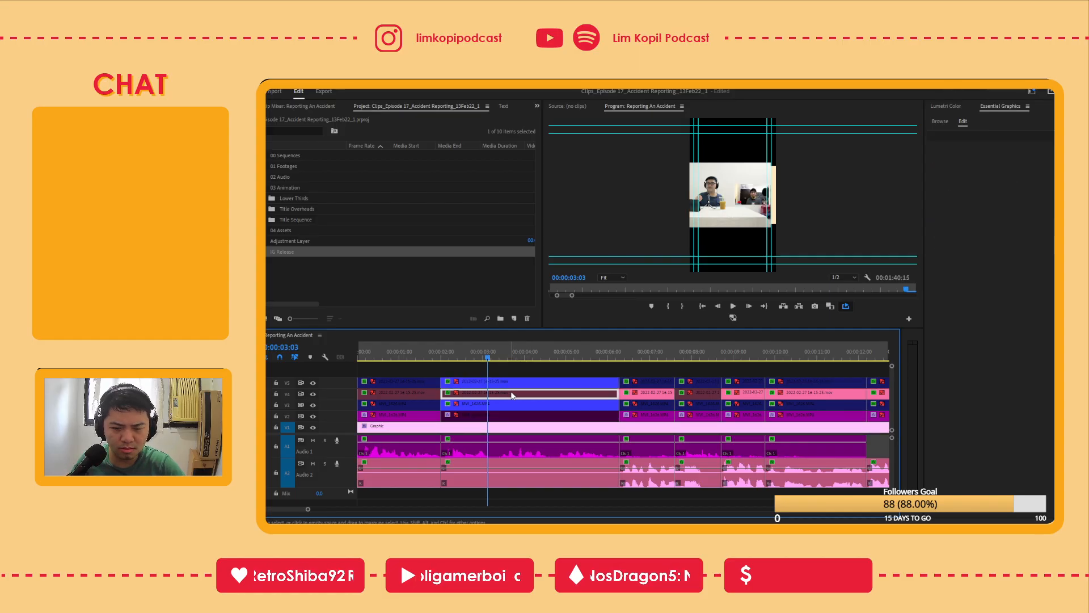
left_click(509, 417)
key("shift+e")
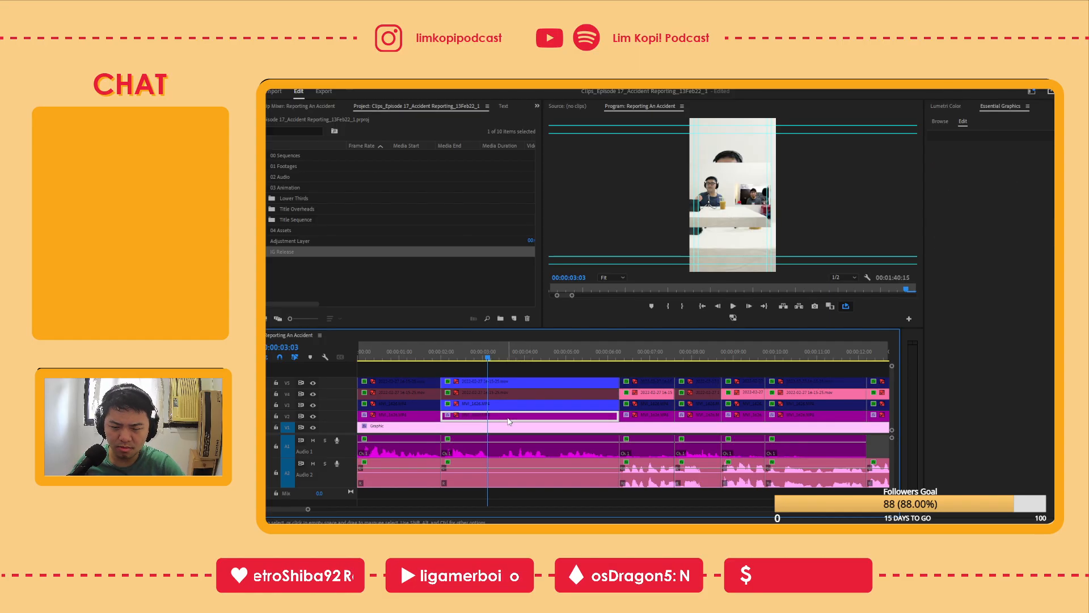
key("shift+e")
key("shift+e")
key("shift+e")
left_click(510, 407)
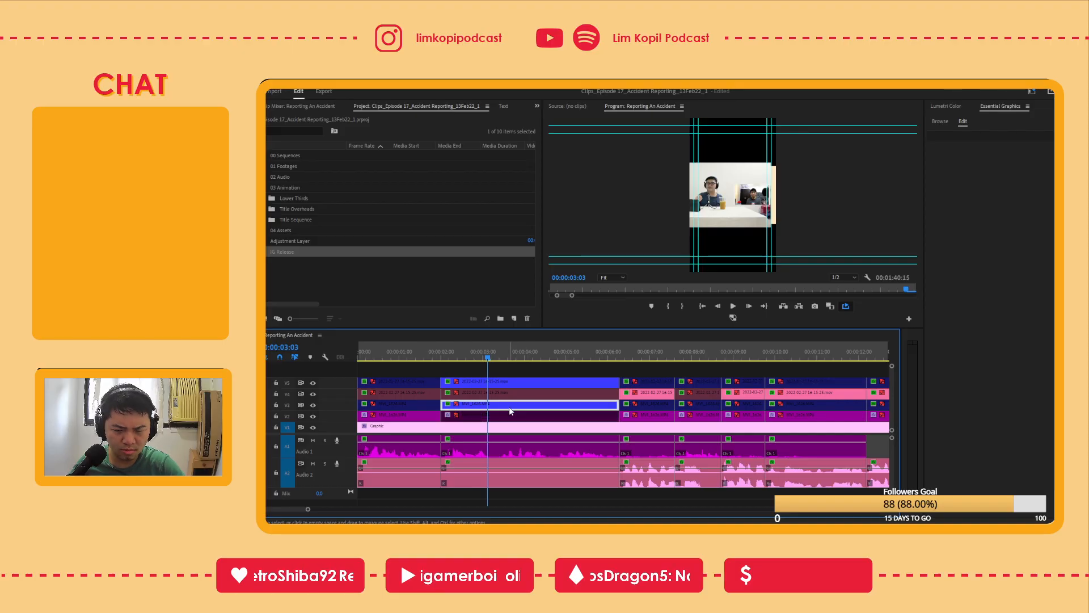
key("shift+e")
key("shift+e")
Toggle the second shot's V4 clip on and off to check what it shows
left_click(517, 394)
key("shift+e")
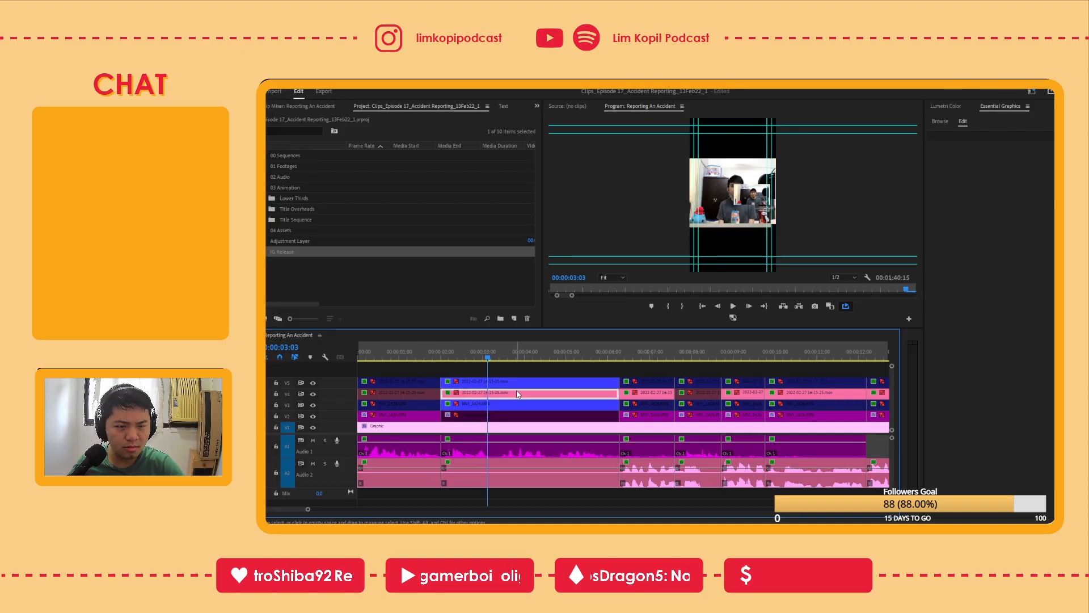
key("shift+e")
key("shift+e")
key("shift+e")
key("shift+e")
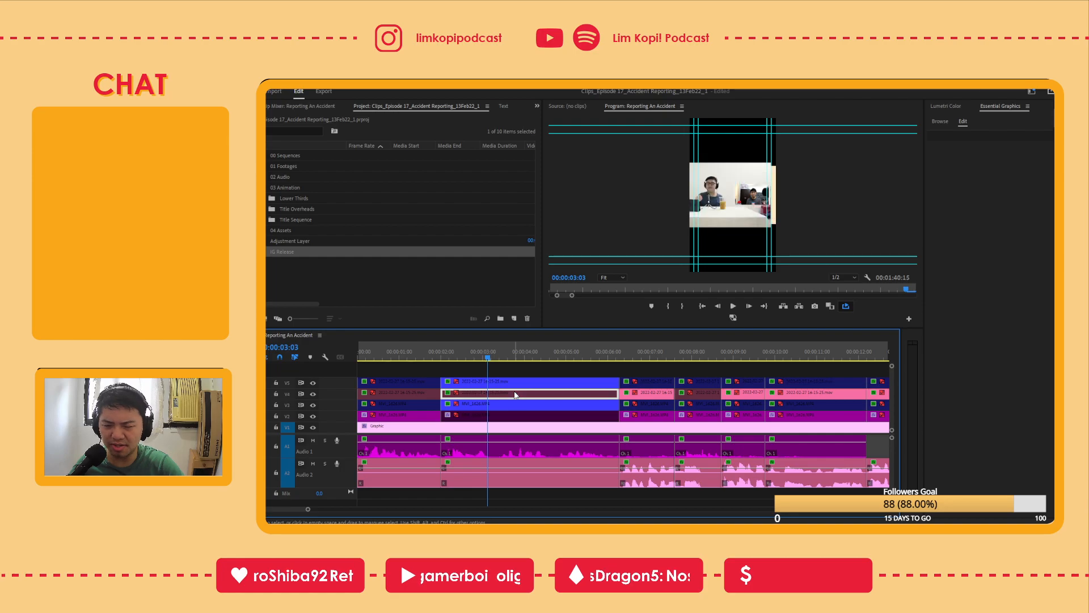
key("shift+e")
Compare the first and second shots in the preview and inspect their V4 and V5 clips
left_click(539, 357)
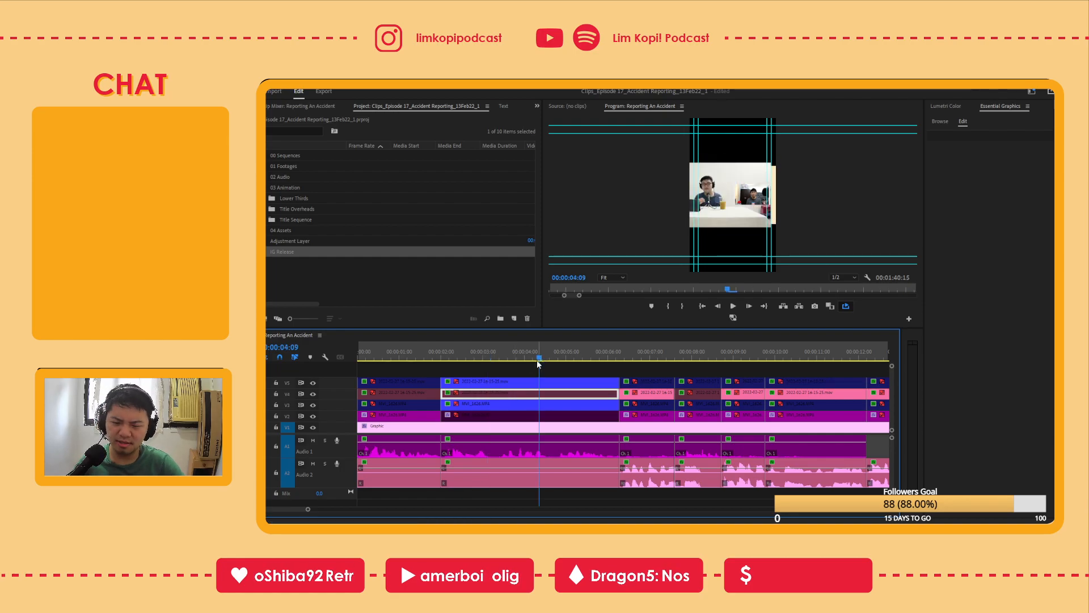
left_click(421, 352)
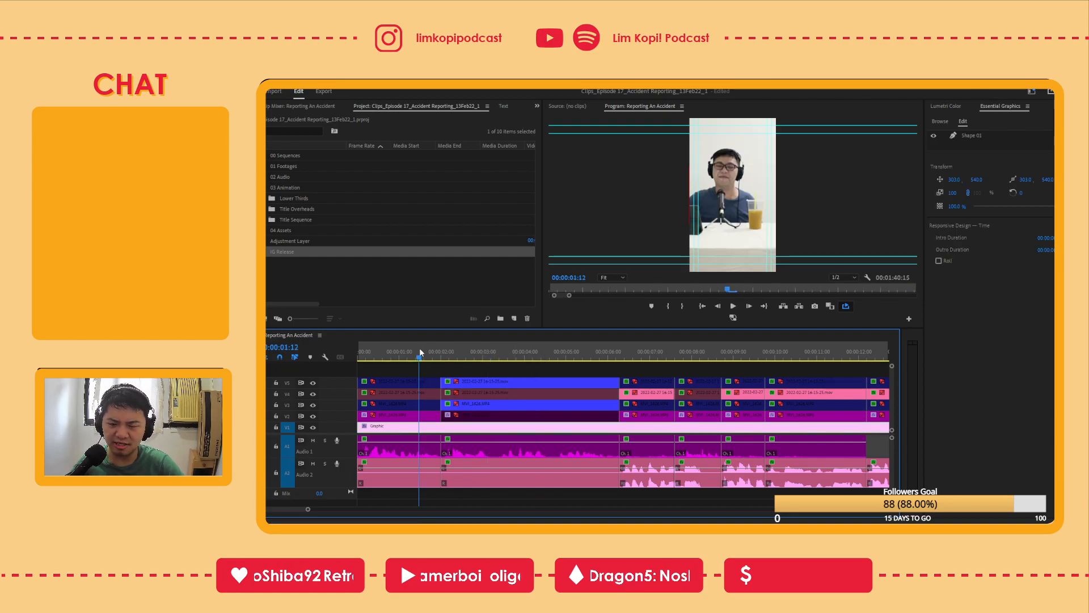
left_click(425, 397)
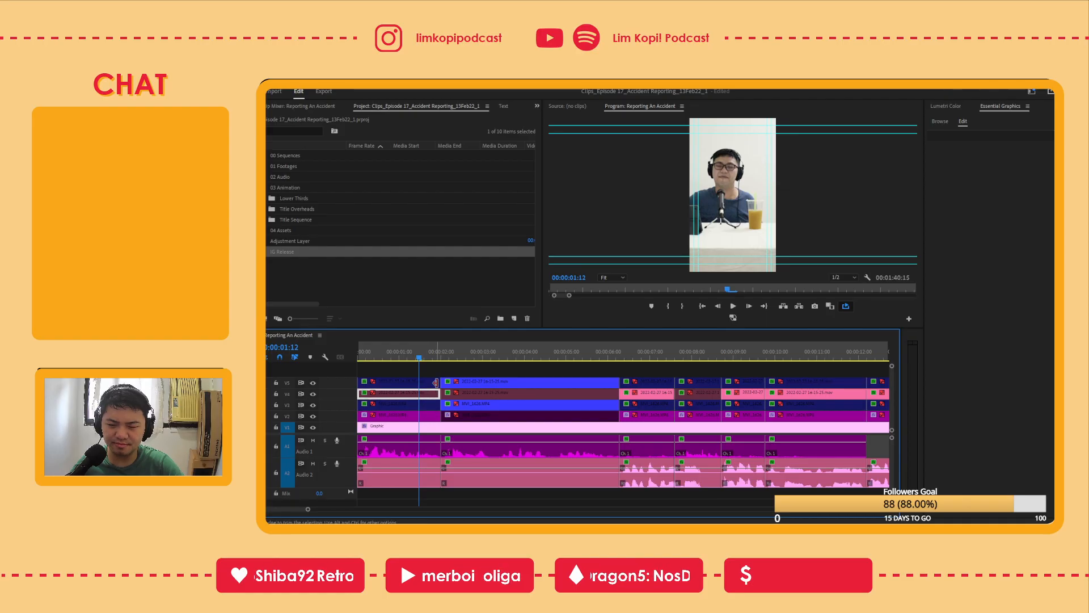
left_click(461, 374)
left_click(473, 356)
left_click(478, 384)
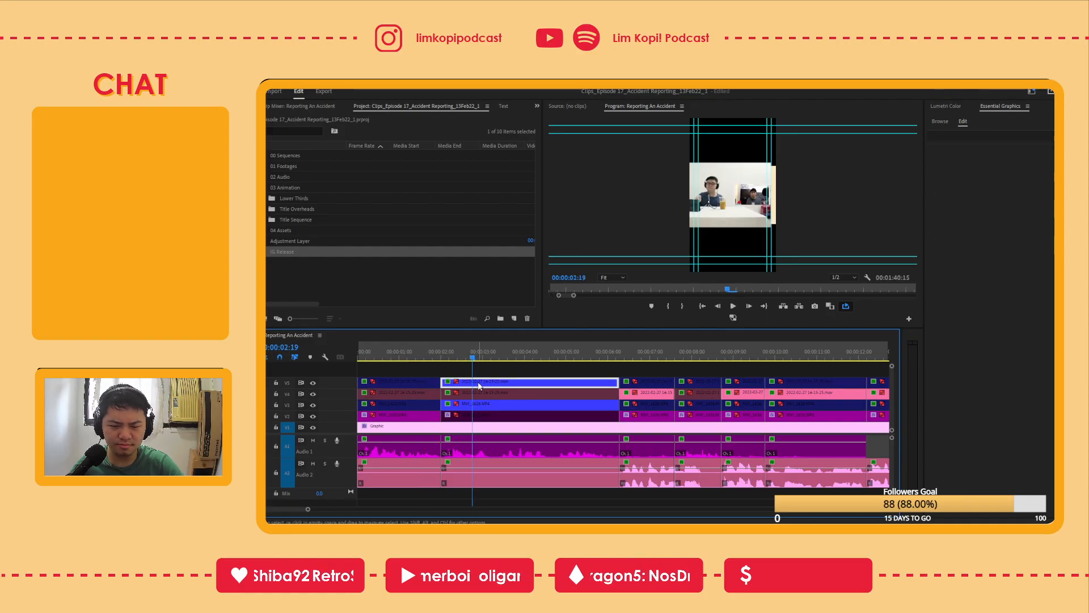
Delete all the clips on track V5 across the whole sequence
key("minus")
key("minus")
key("minus")
key("minus")
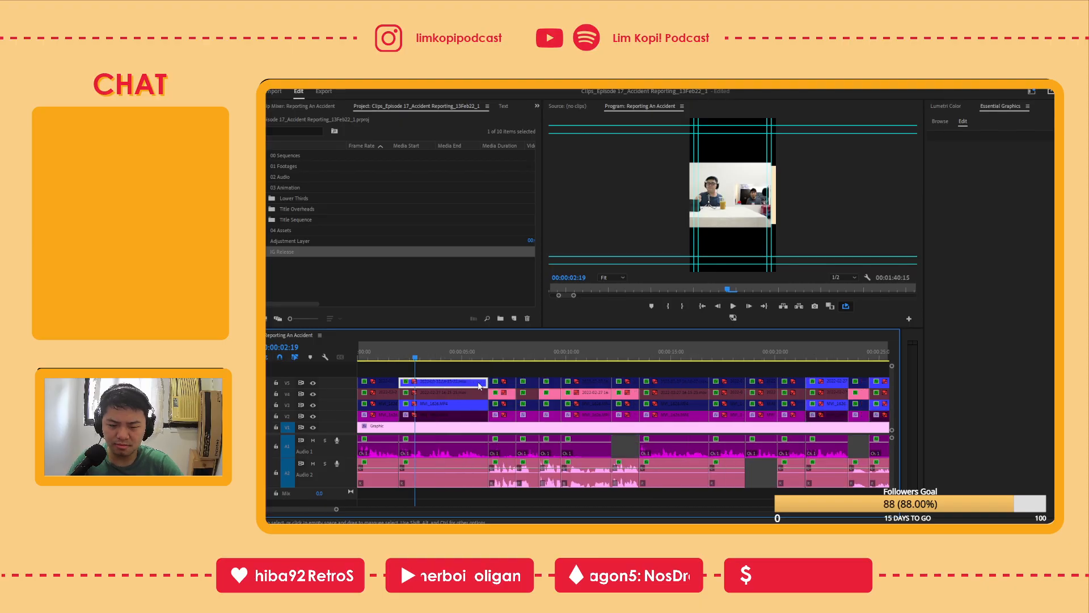
left_click_drag(659, 370, 359, 387)
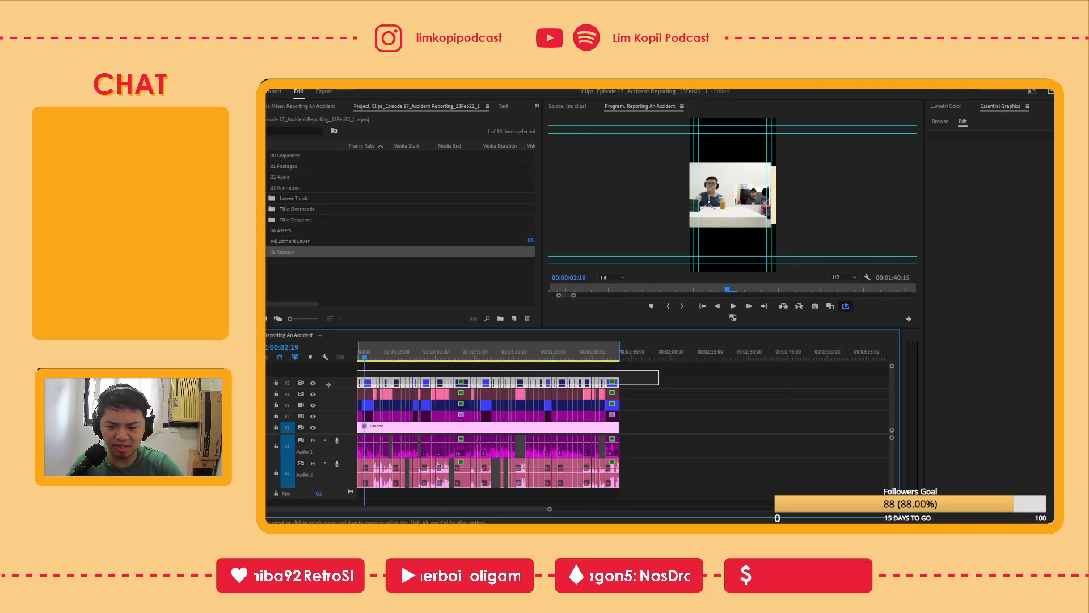
key("Delete")
Disable and re-enable the second shot's V3 clip to check what it contributes to the picture
key("equal")
key("equal")
key("equal")
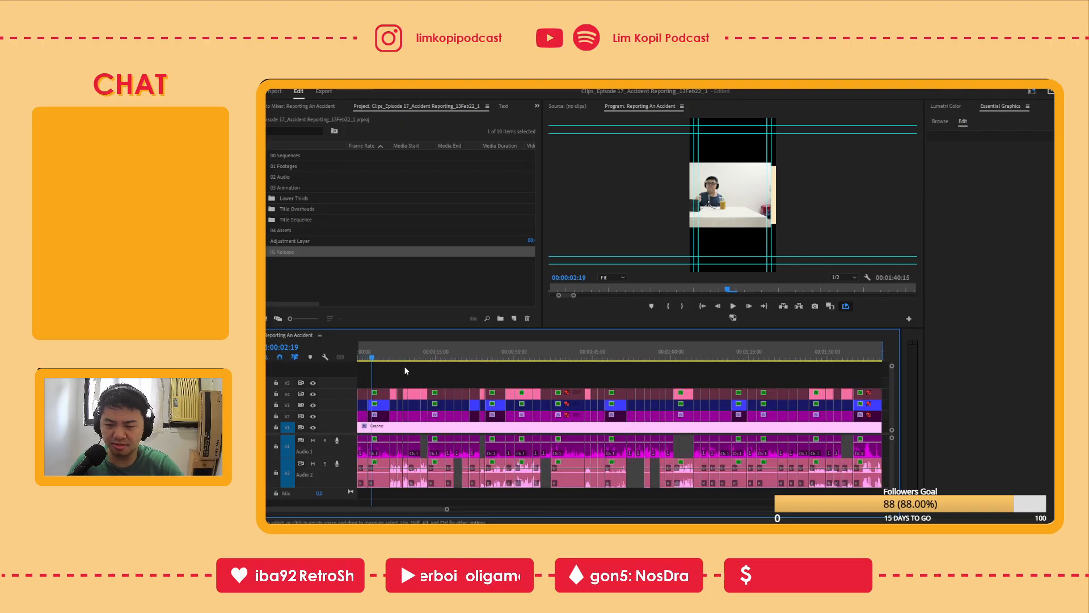
left_click(448, 405)
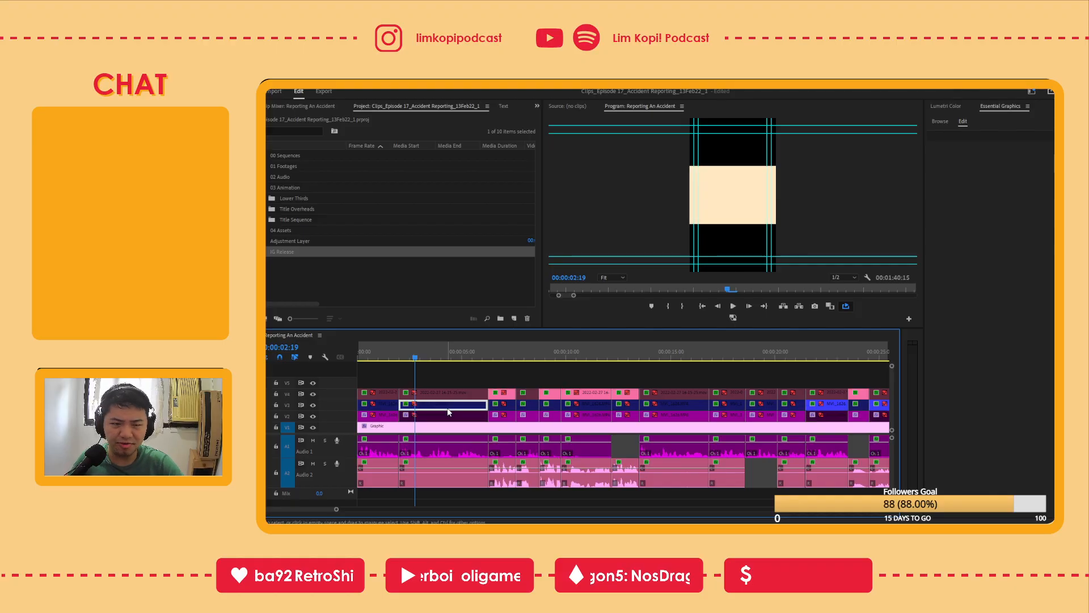
key("shift+e")
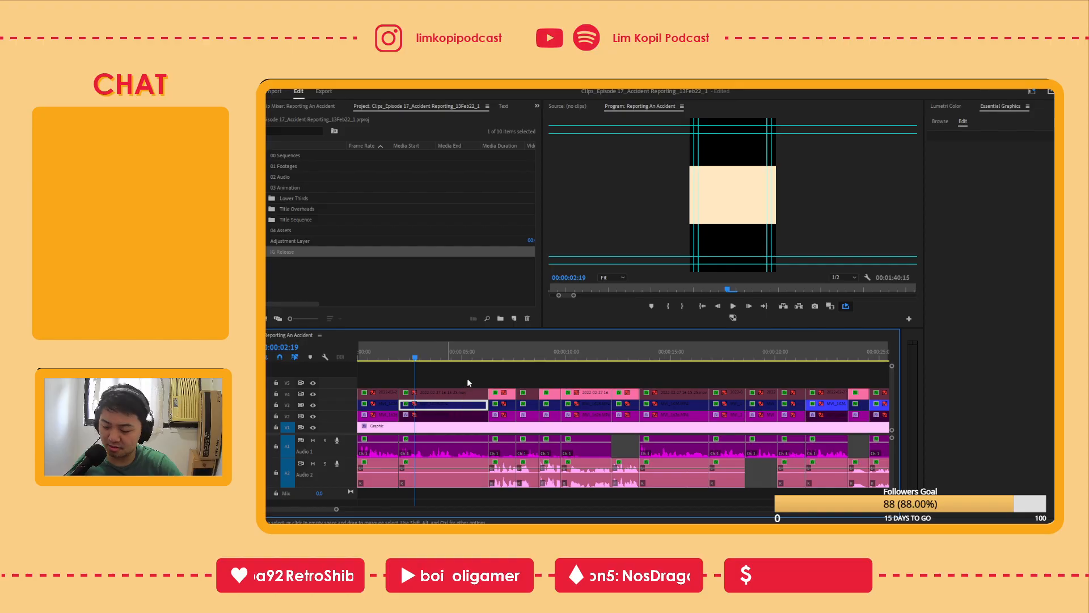
key("shift+e")
Enable the V2 clip of the second shot and check its V4 clip by switching it on and off
left_click(449, 417)
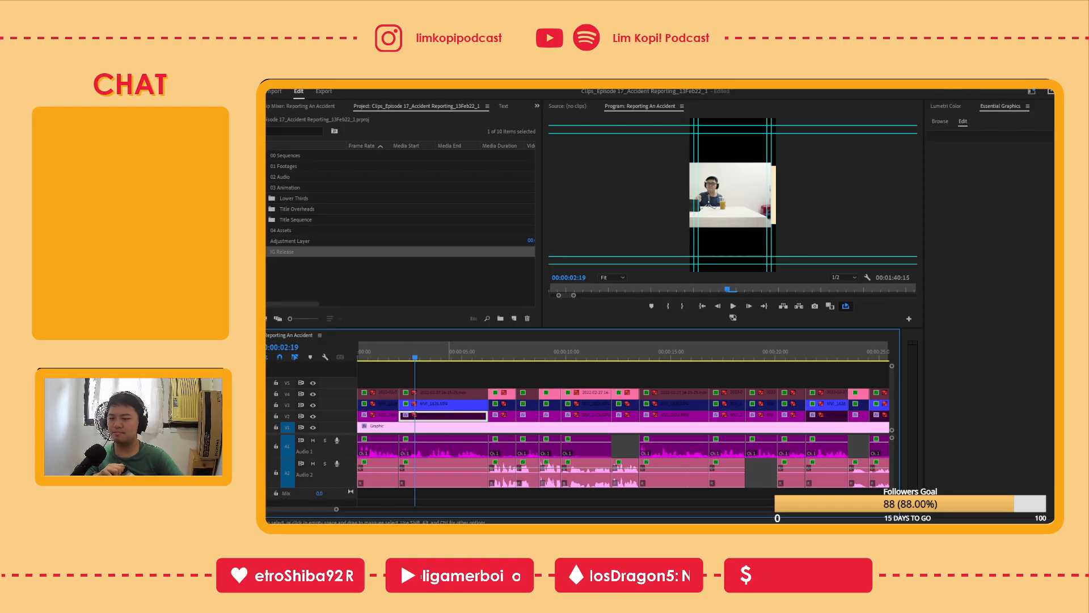
key("shift+e")
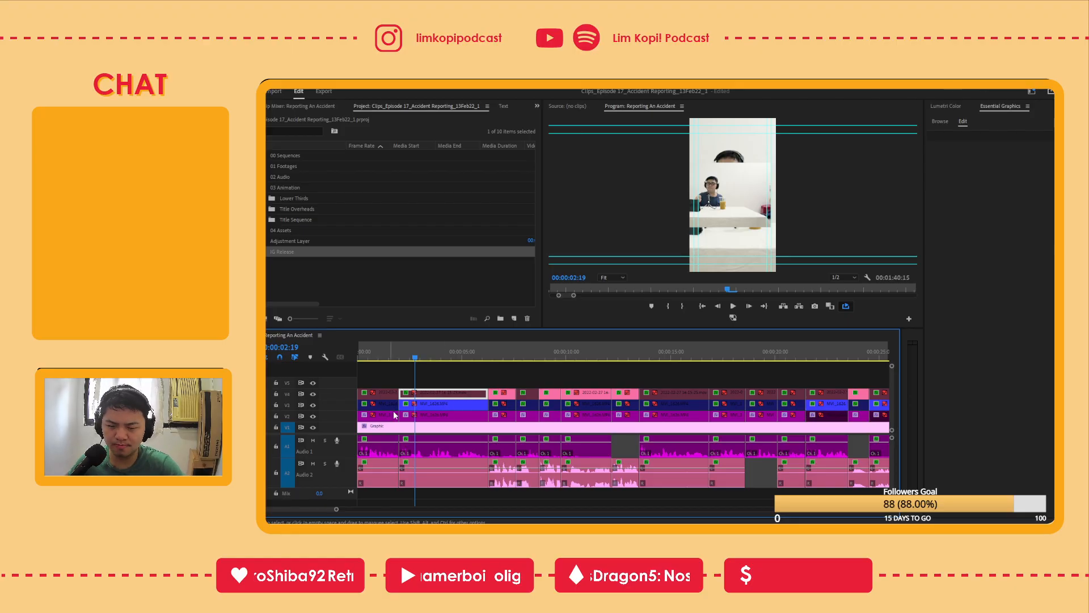
key("shift+e")
key("shift+e")
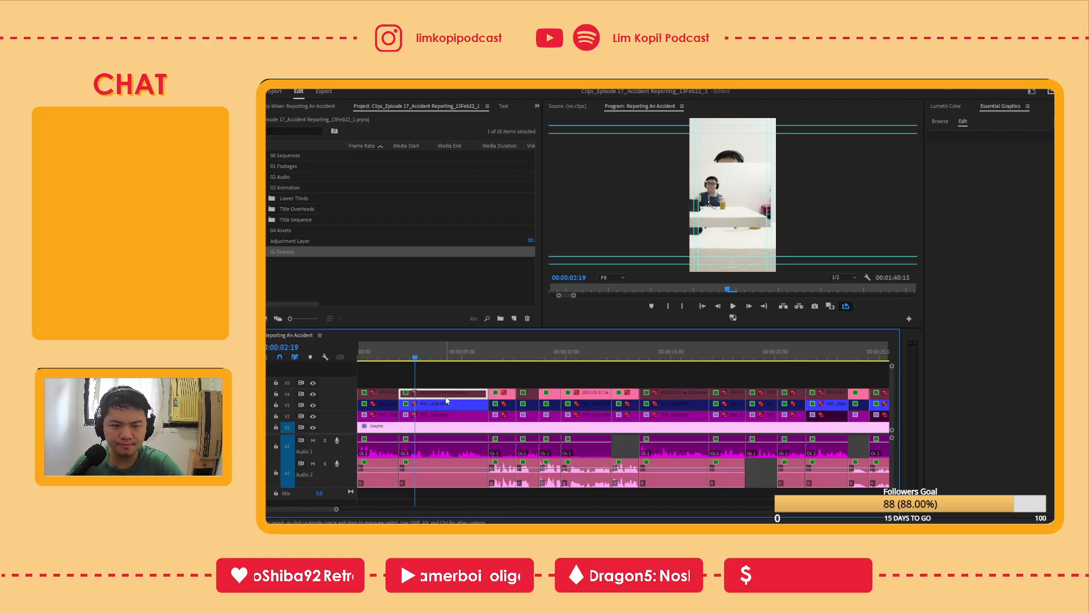
Delete all the clips on track V3 across the whole sequence
left_click(442, 405)
key("minus")
key("minus")
key("minus")
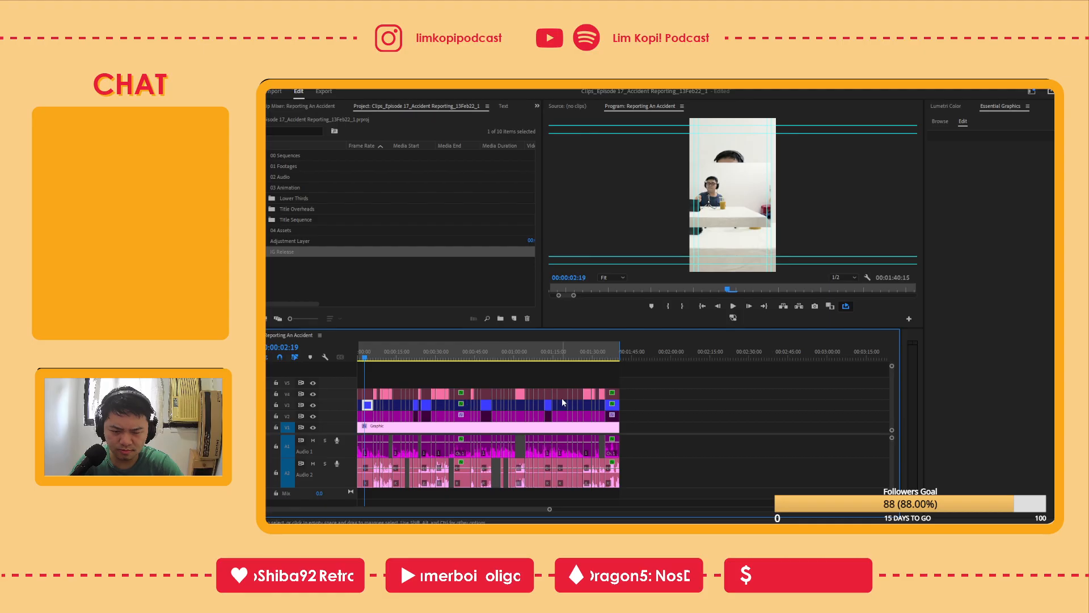
left_click_drag(633, 403, 328, 404)
key("Delete")
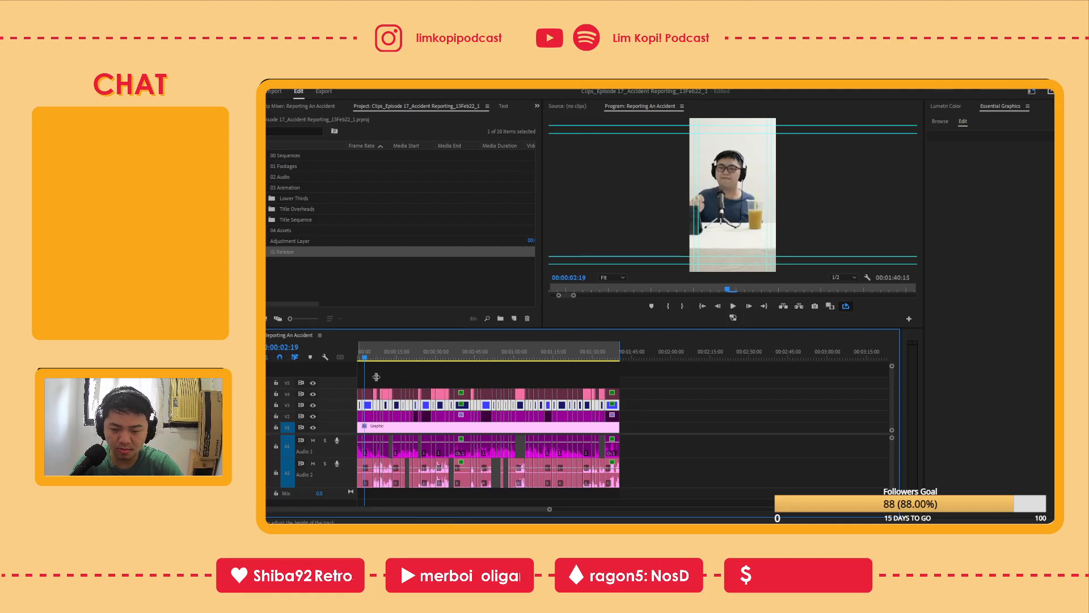
Play the sequence from its start into the third shot to check how the remaining V2 and V4 clips are framed
left_click_drag(366, 355, 267, 357)
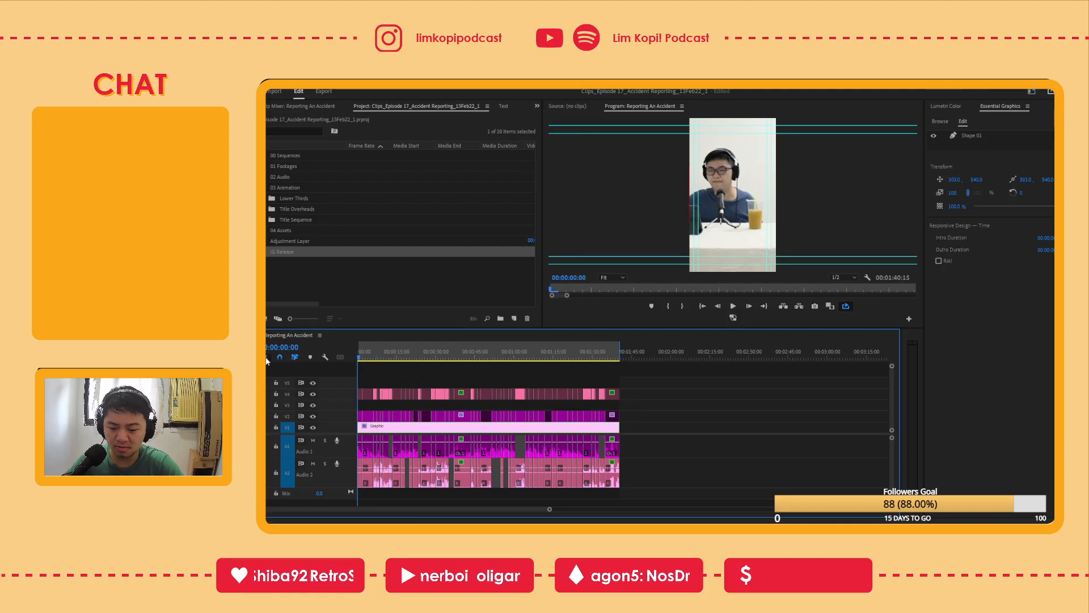
key("equal")
key("equal")
key("equal")
left_click(457, 419)
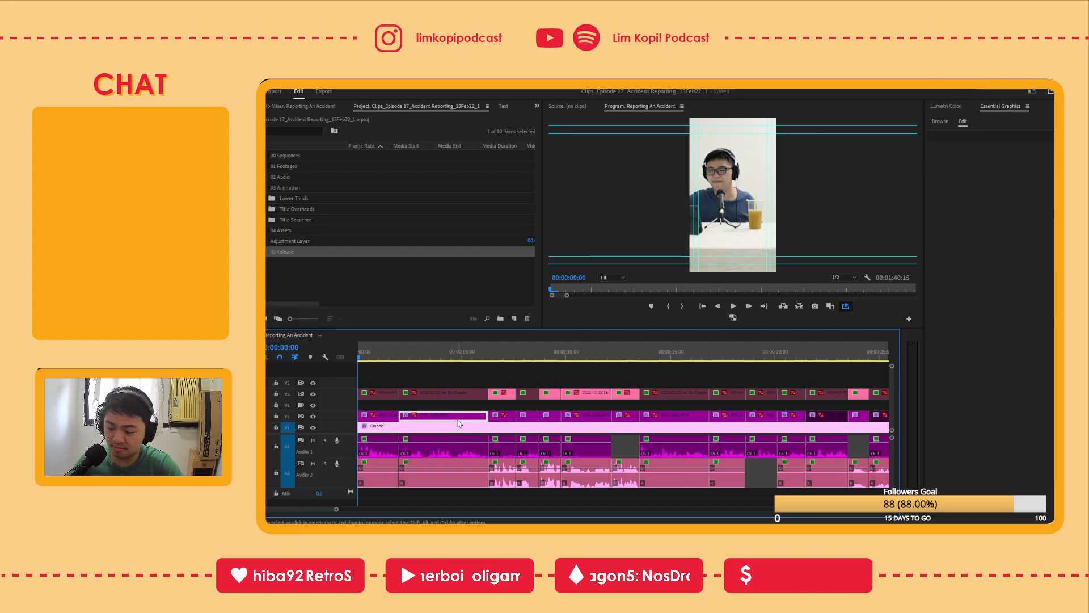
left_click(432, 392)
left_click(437, 414)
left_click(460, 370)
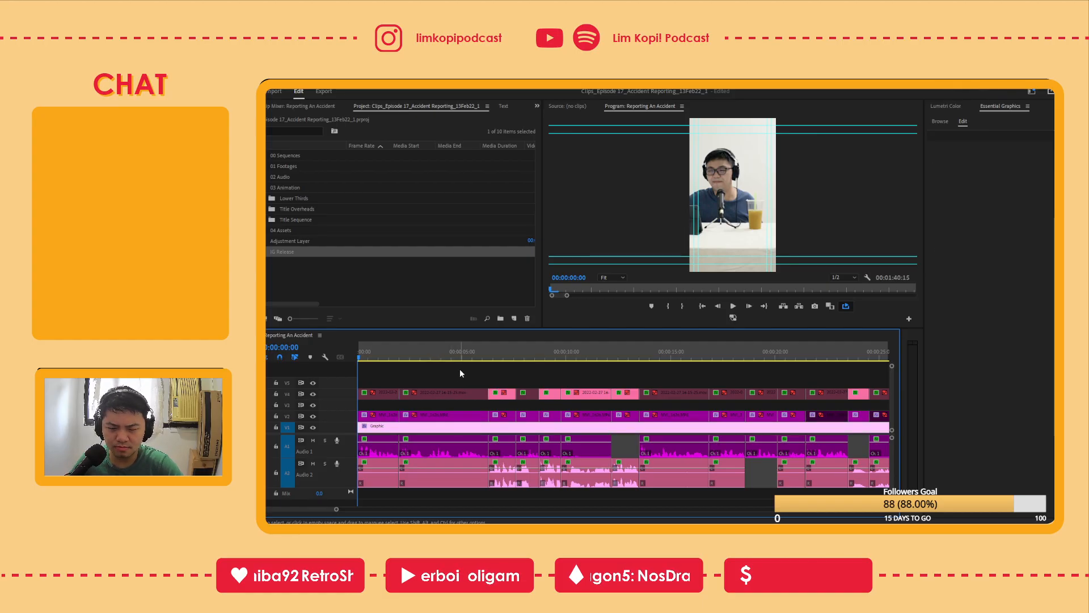
key("space")
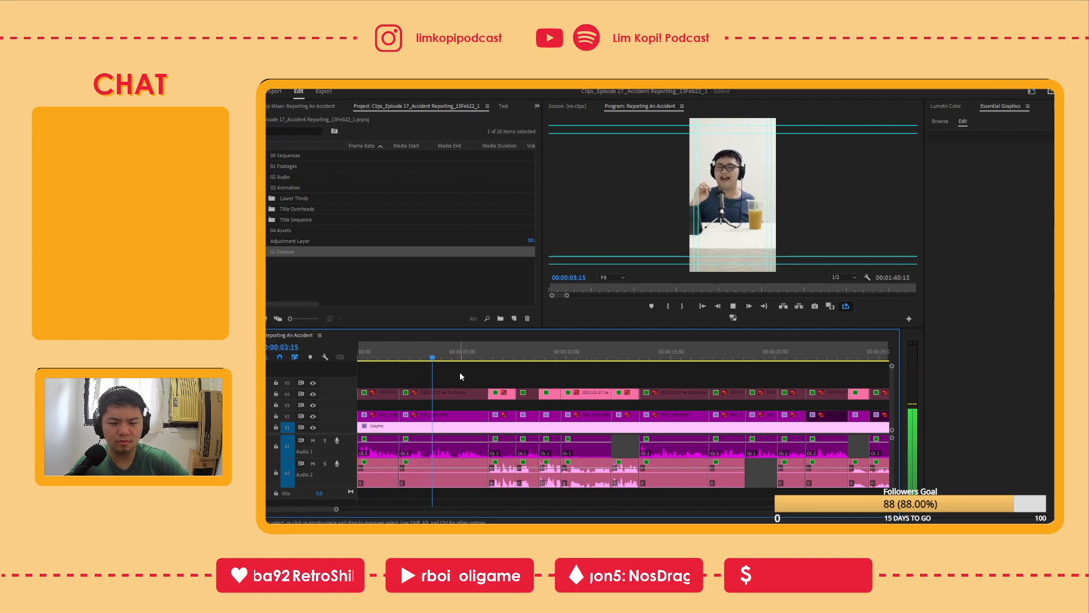
key("=")
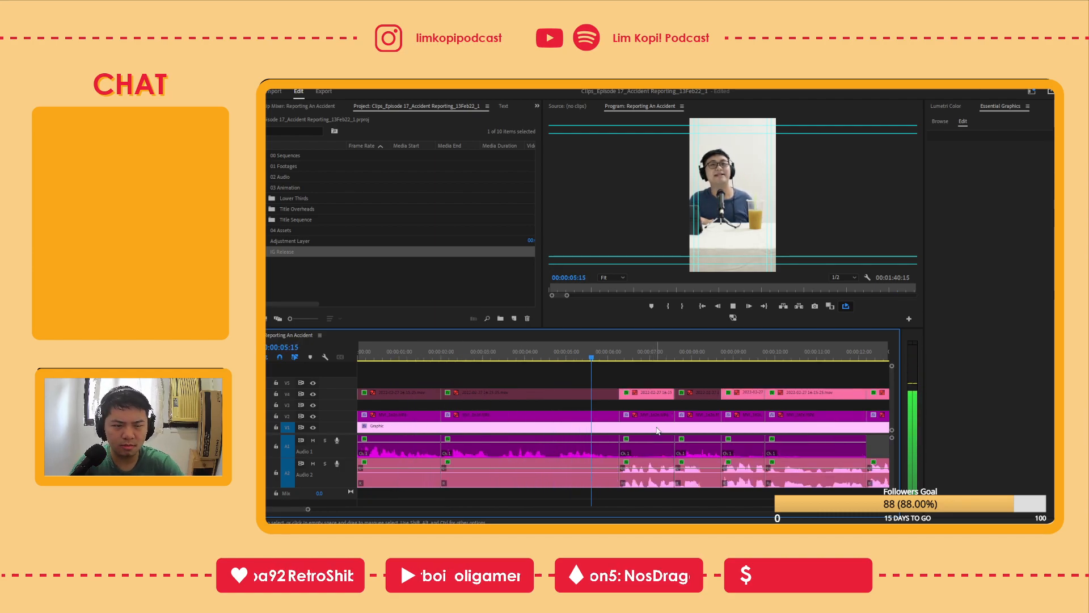
key("space")
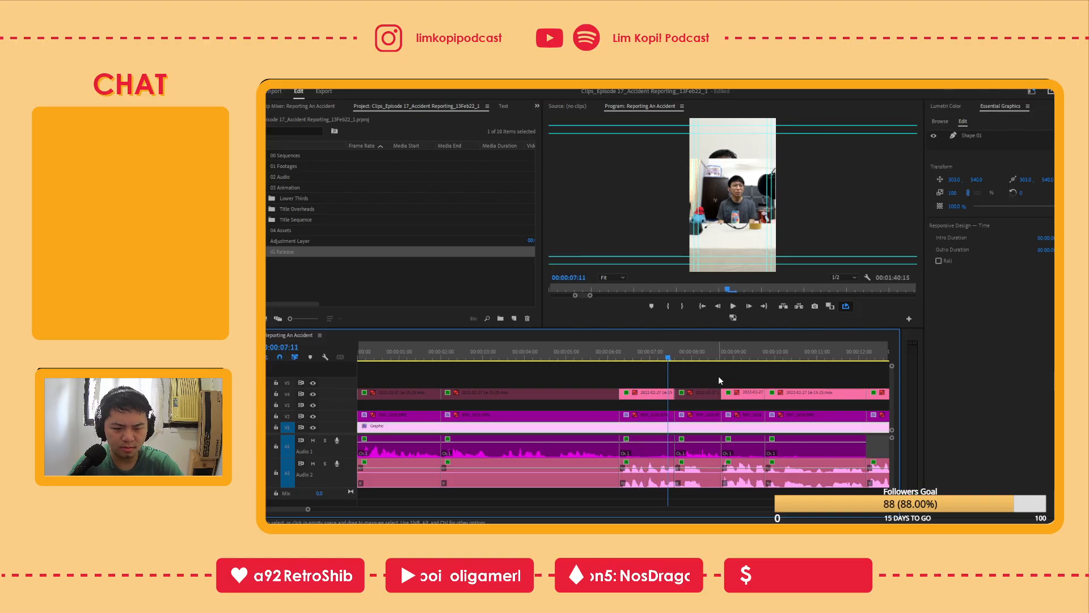
Disable the V2 clip of the third shot and replay the sequence from 00:00:05:22
left_click(651, 420)
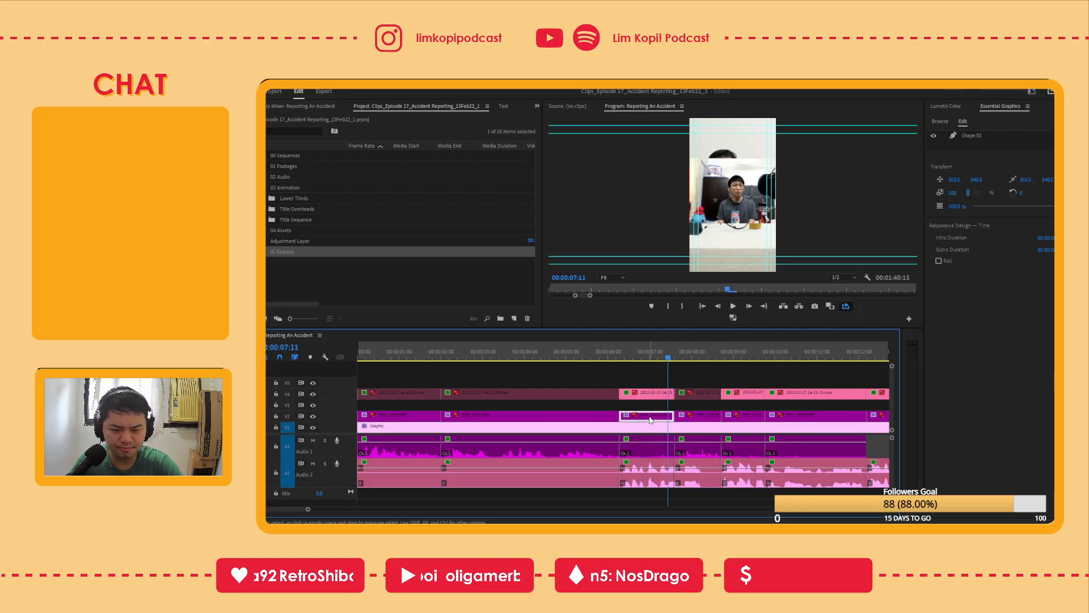
left_click(603, 354)
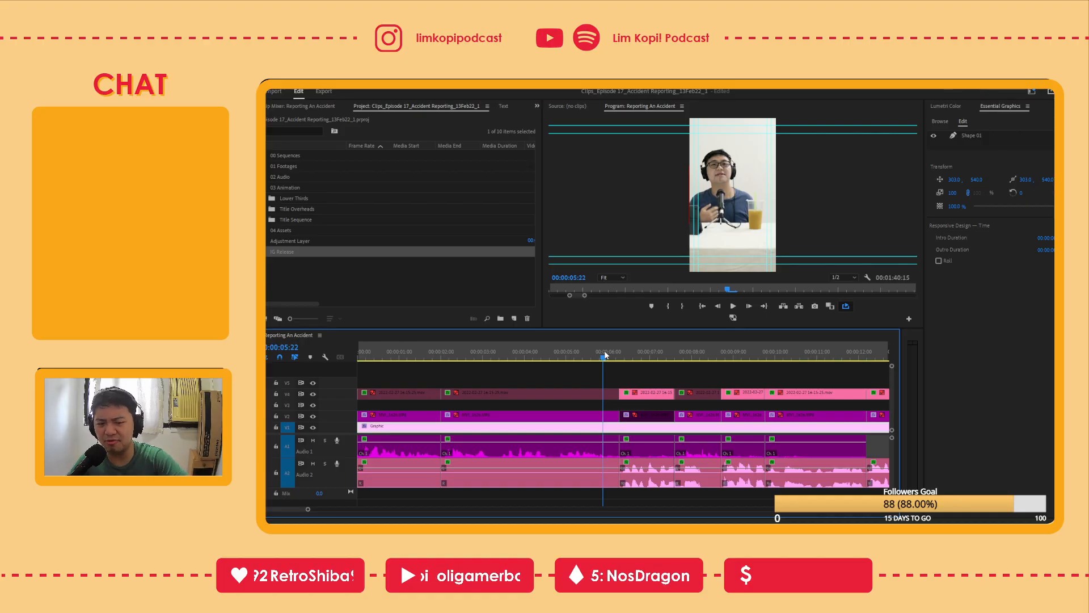
left_click(646, 375)
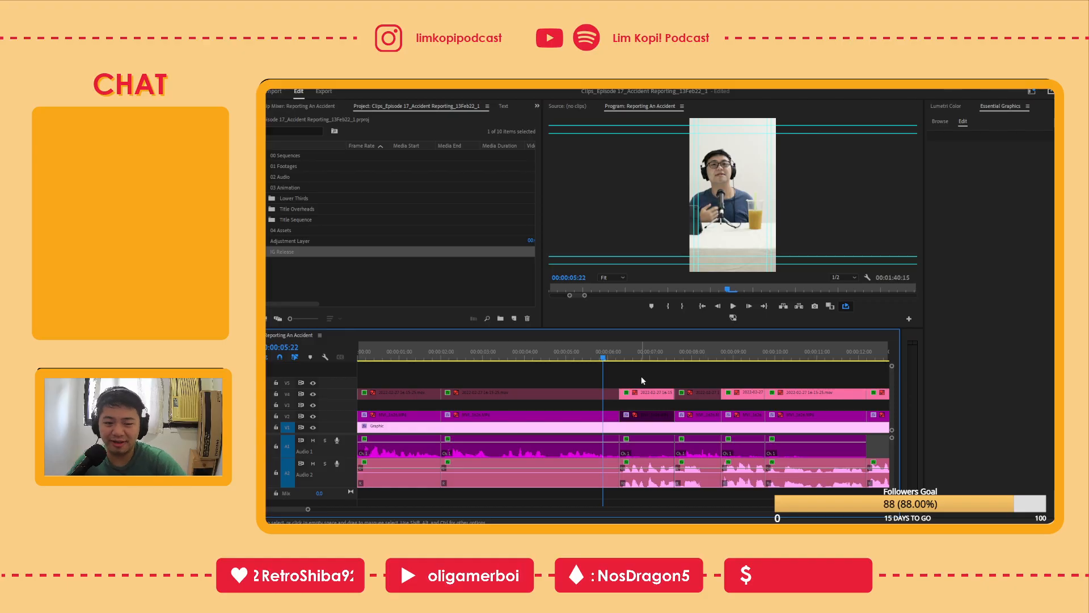
key("space")
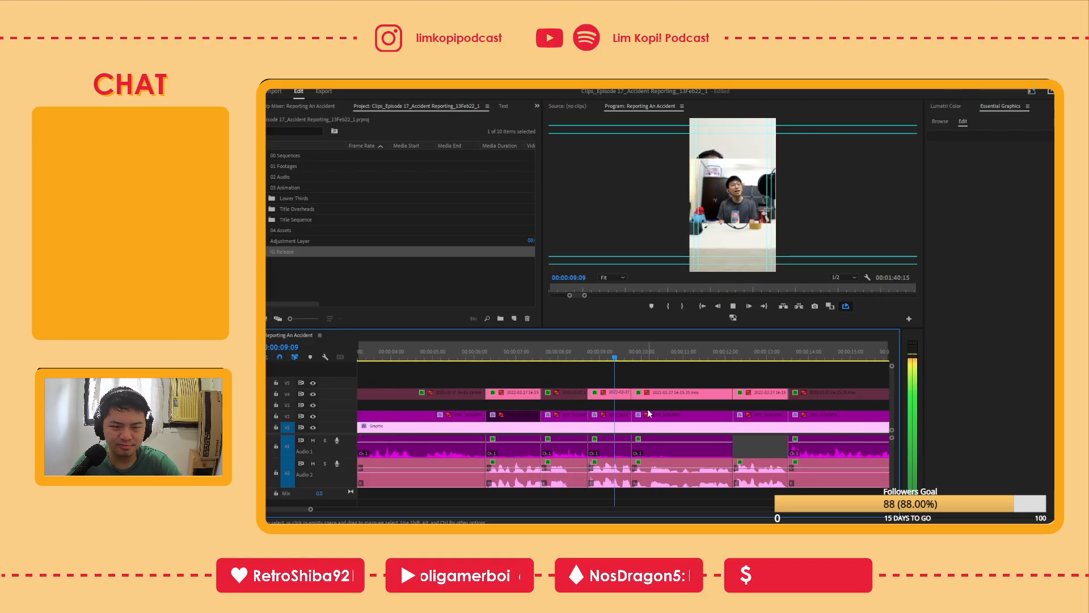
Disable the V2 clips of the fifth, sixth and seventh shots and resume playback
left_click(615, 414)
key("shift+e")
left_click(662, 416)
key("shift+e")
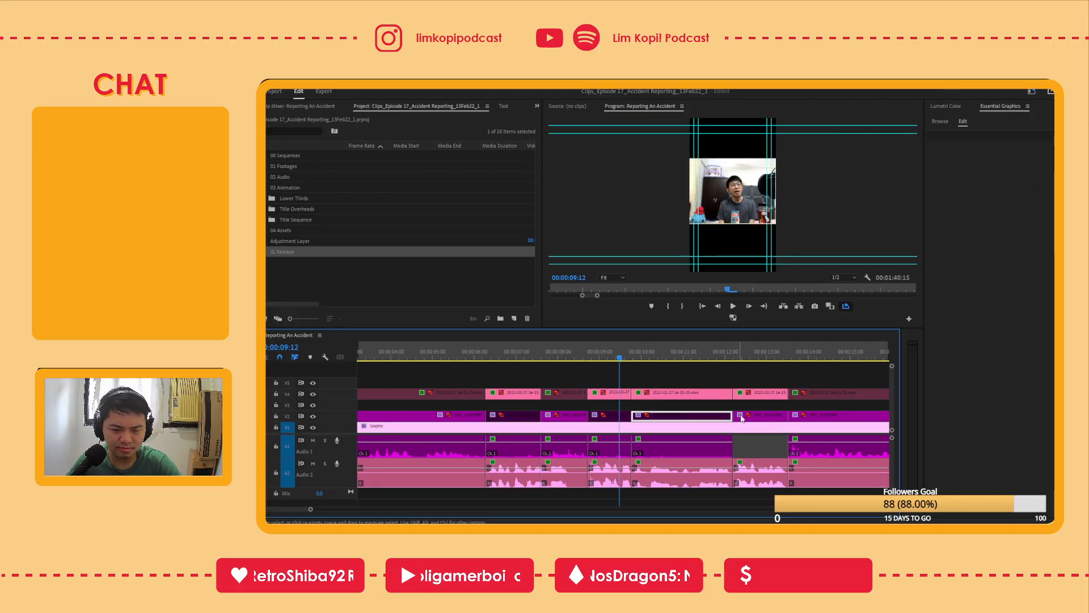
left_click(745, 417)
key("shift+e")
left_click(755, 374)
key("space")
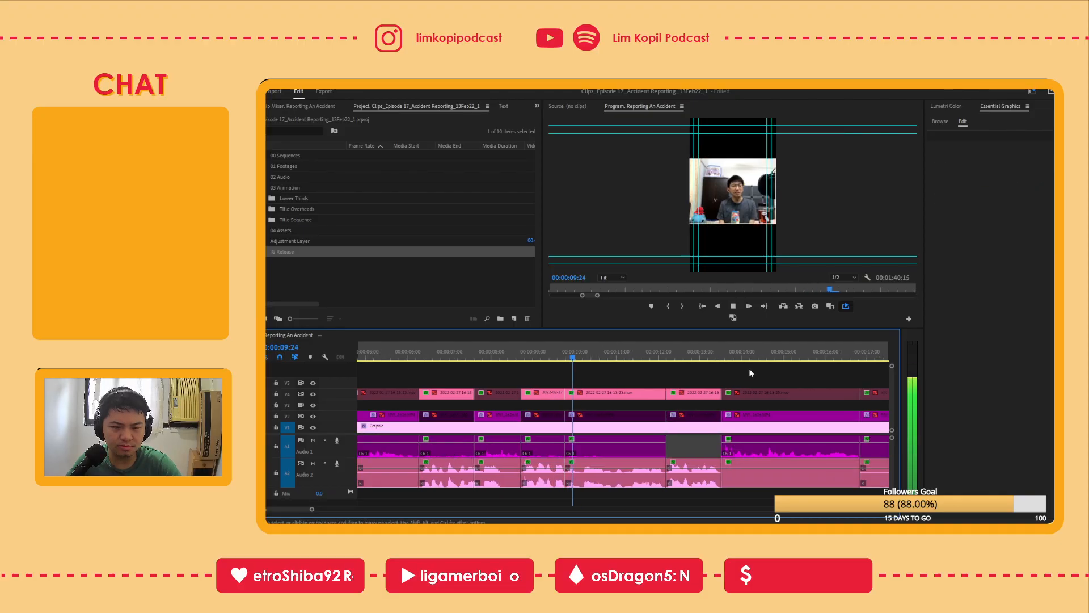